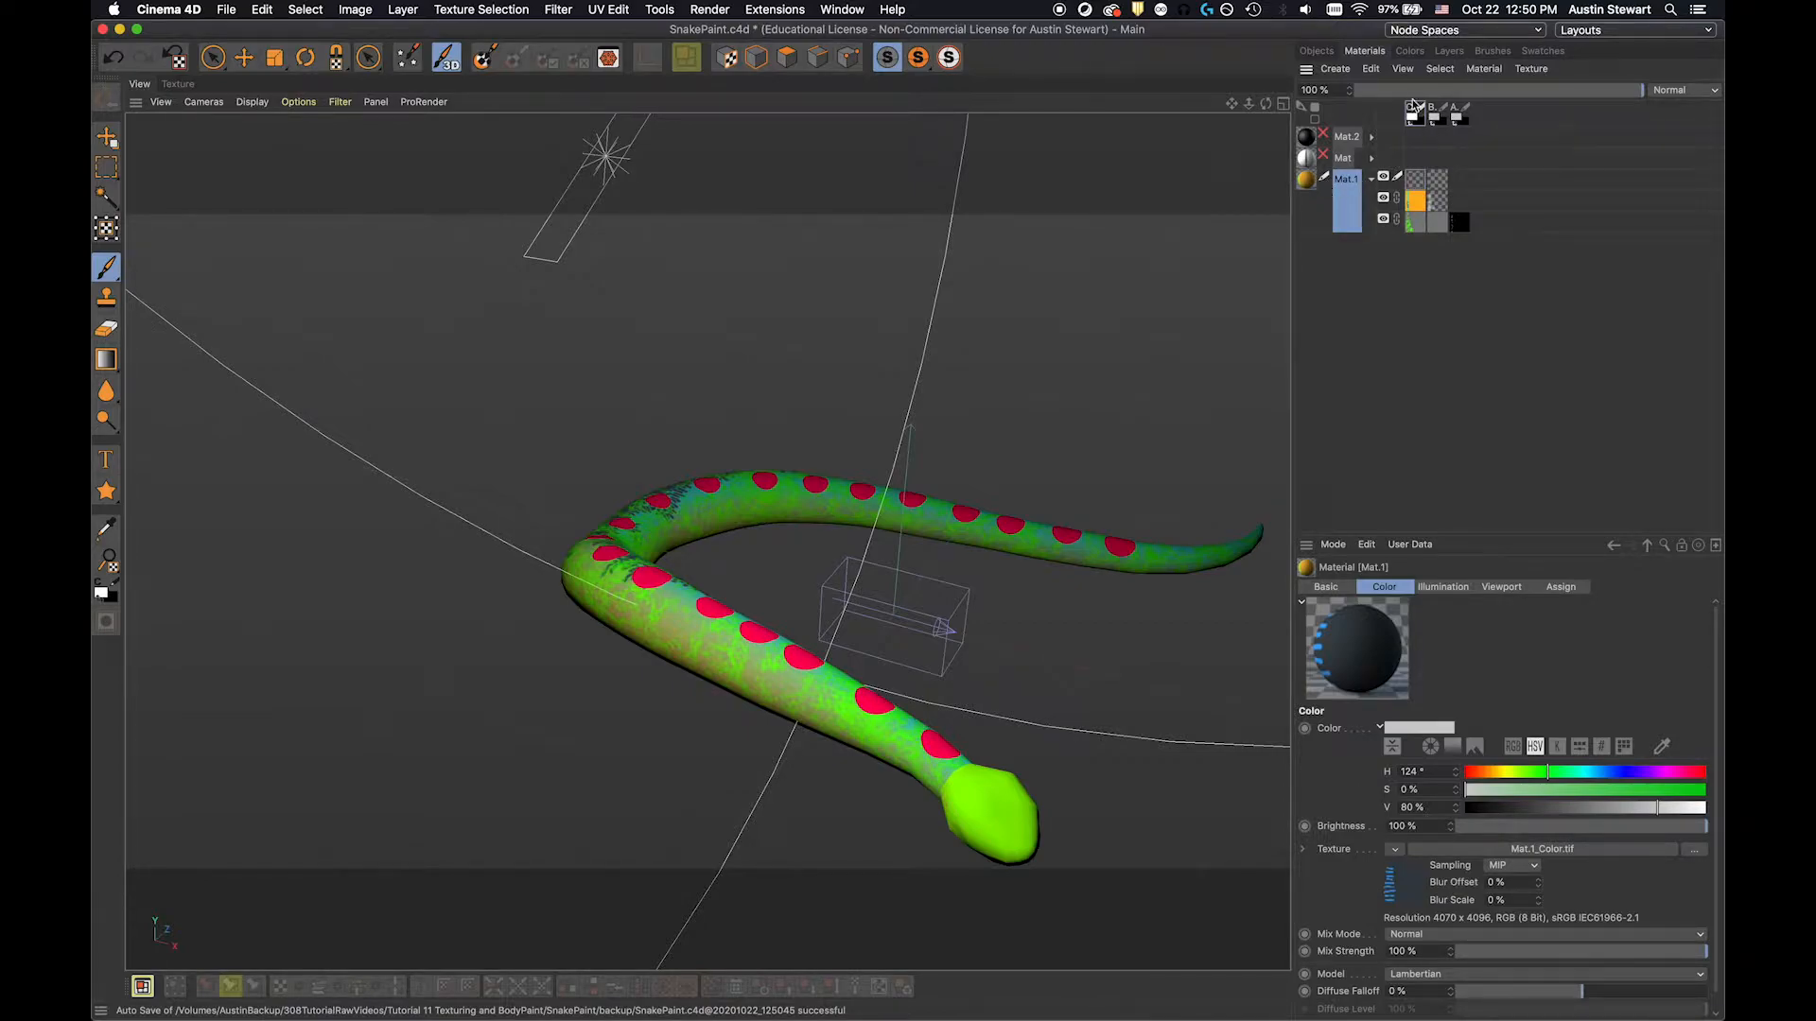
Step: Paint a trial white stroke along the snake's body on the top texture layer and undo it
left_click(1449, 51)
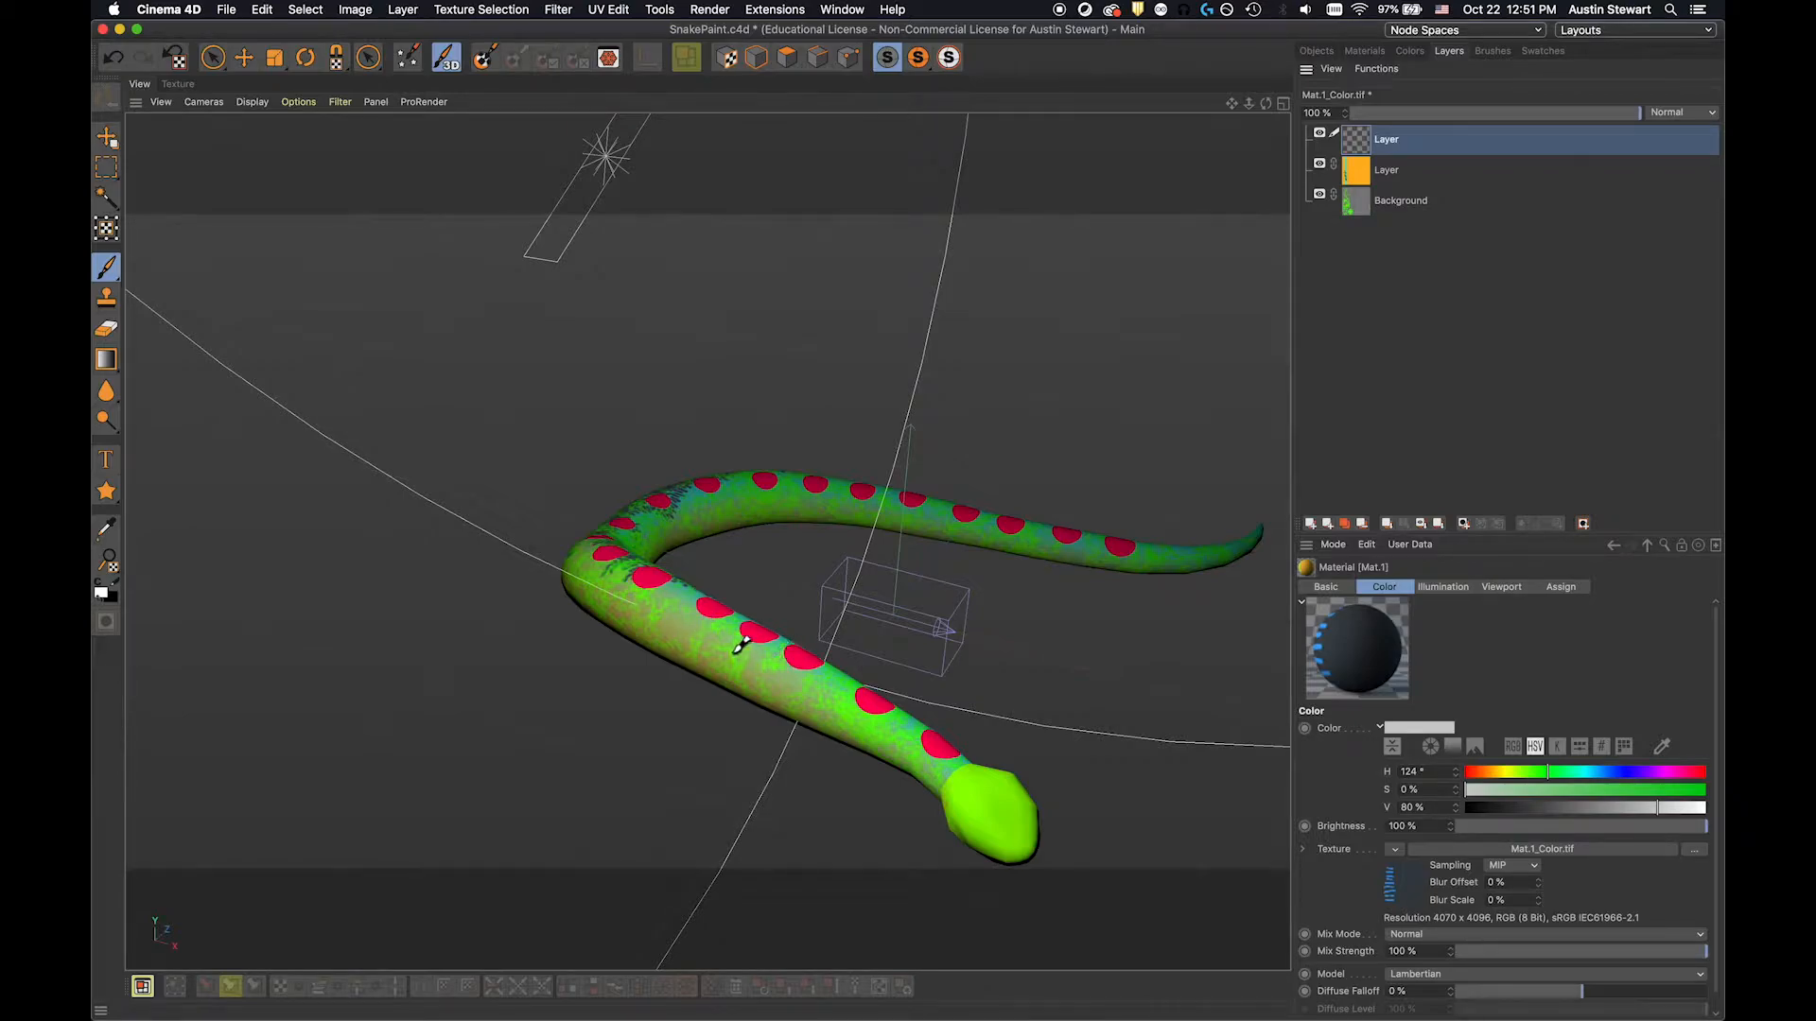
mouse_move(716, 630)
left_mouse_down()
mouse_move(766, 667)
mouse_move(668, 615)
left_mouse_up()
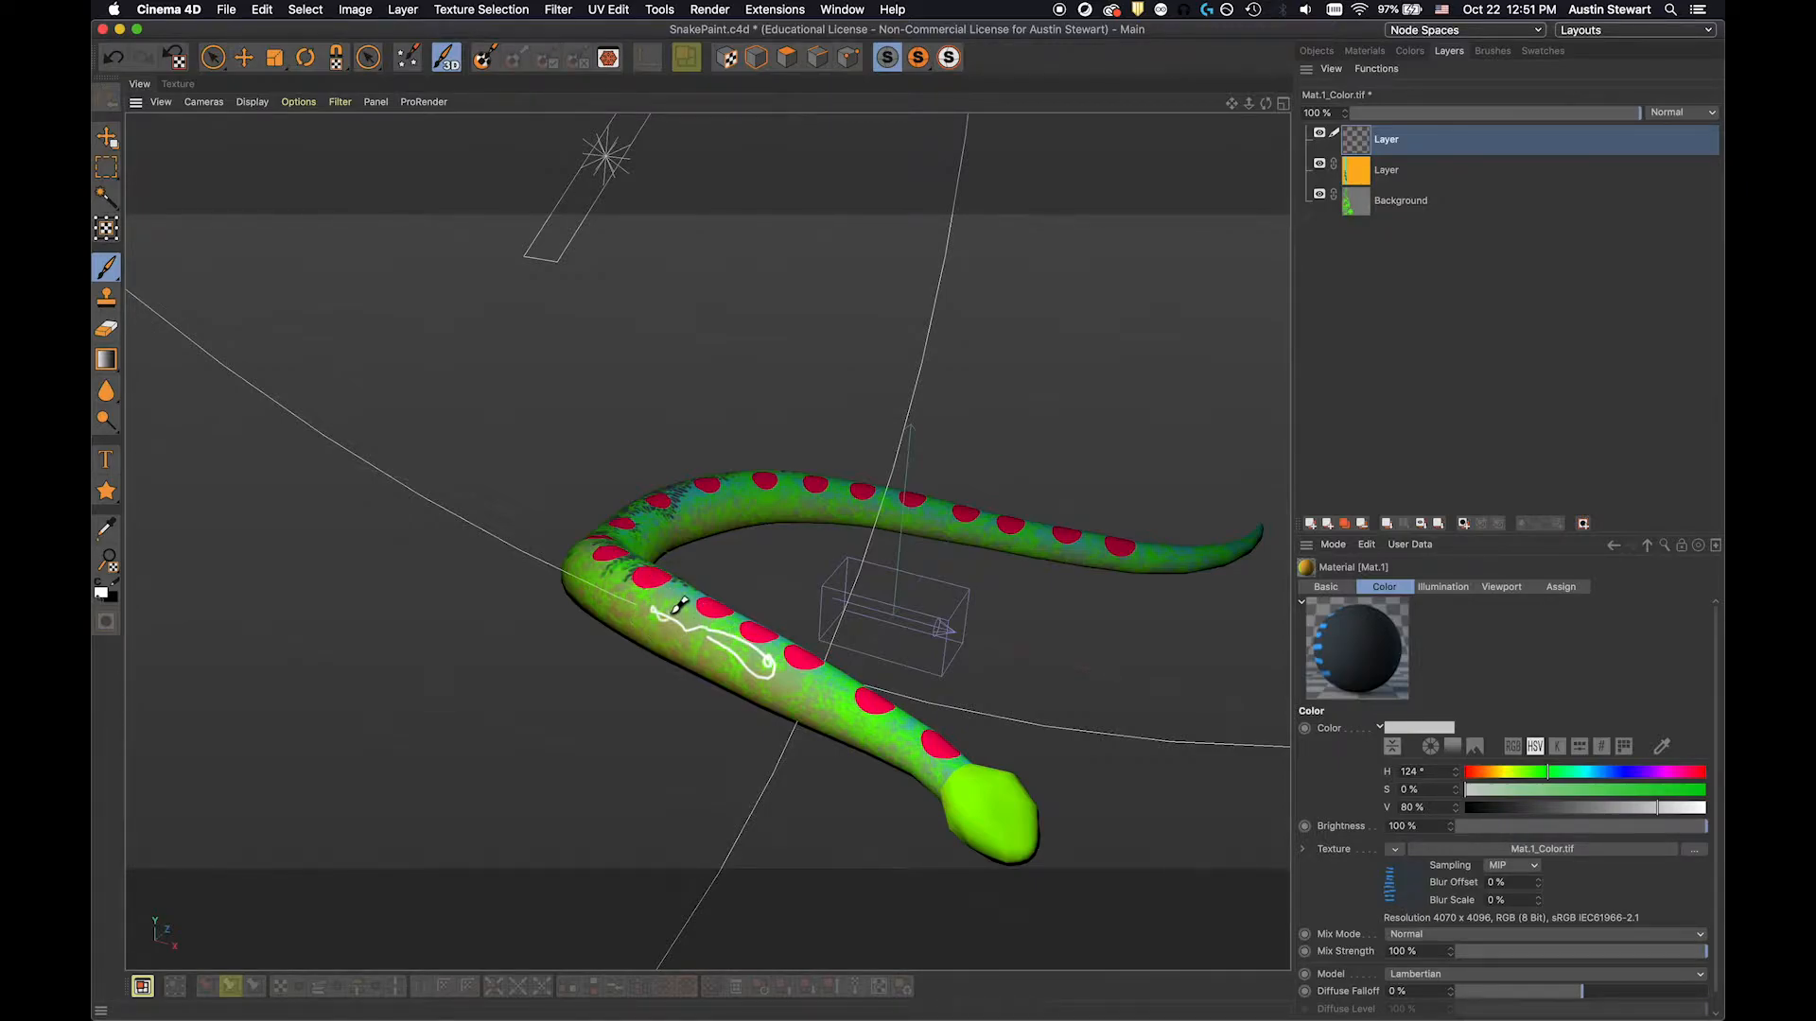
key("super+z")
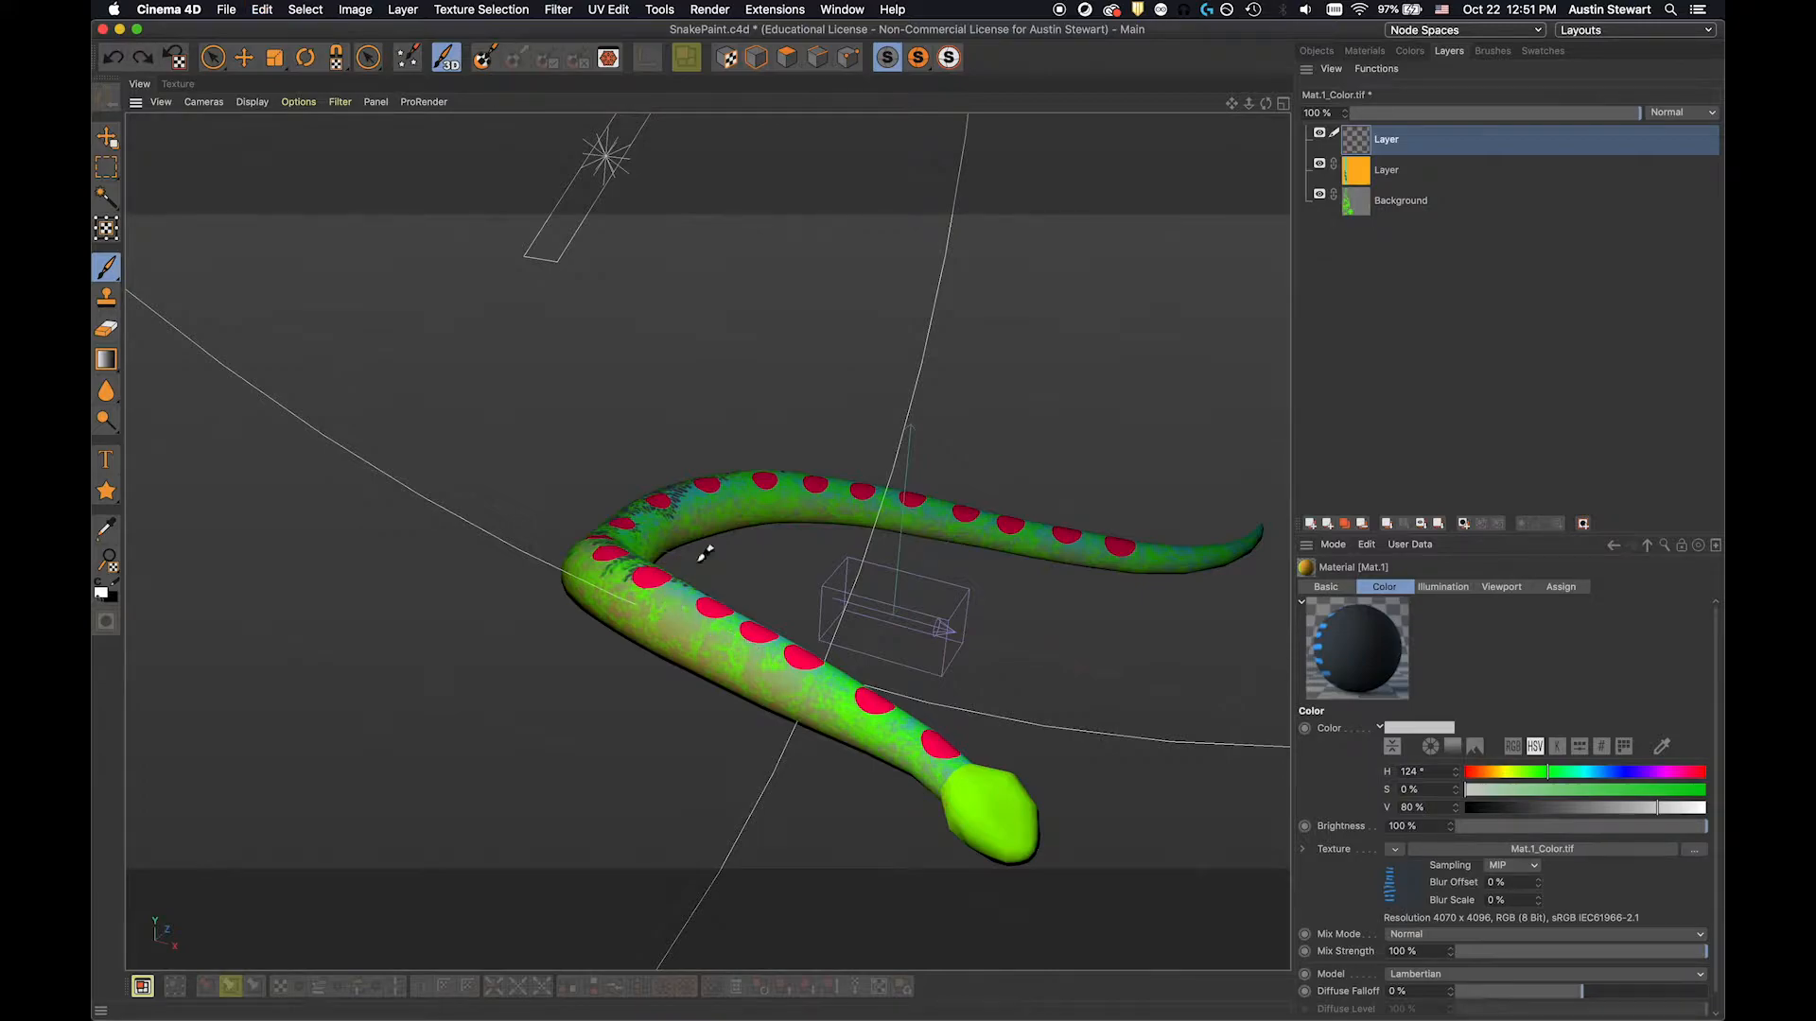
Step: Select the dangerNoodle object and create a UV mesh layer in its Mat.1_Color.tif texture
left_click(1317, 52)
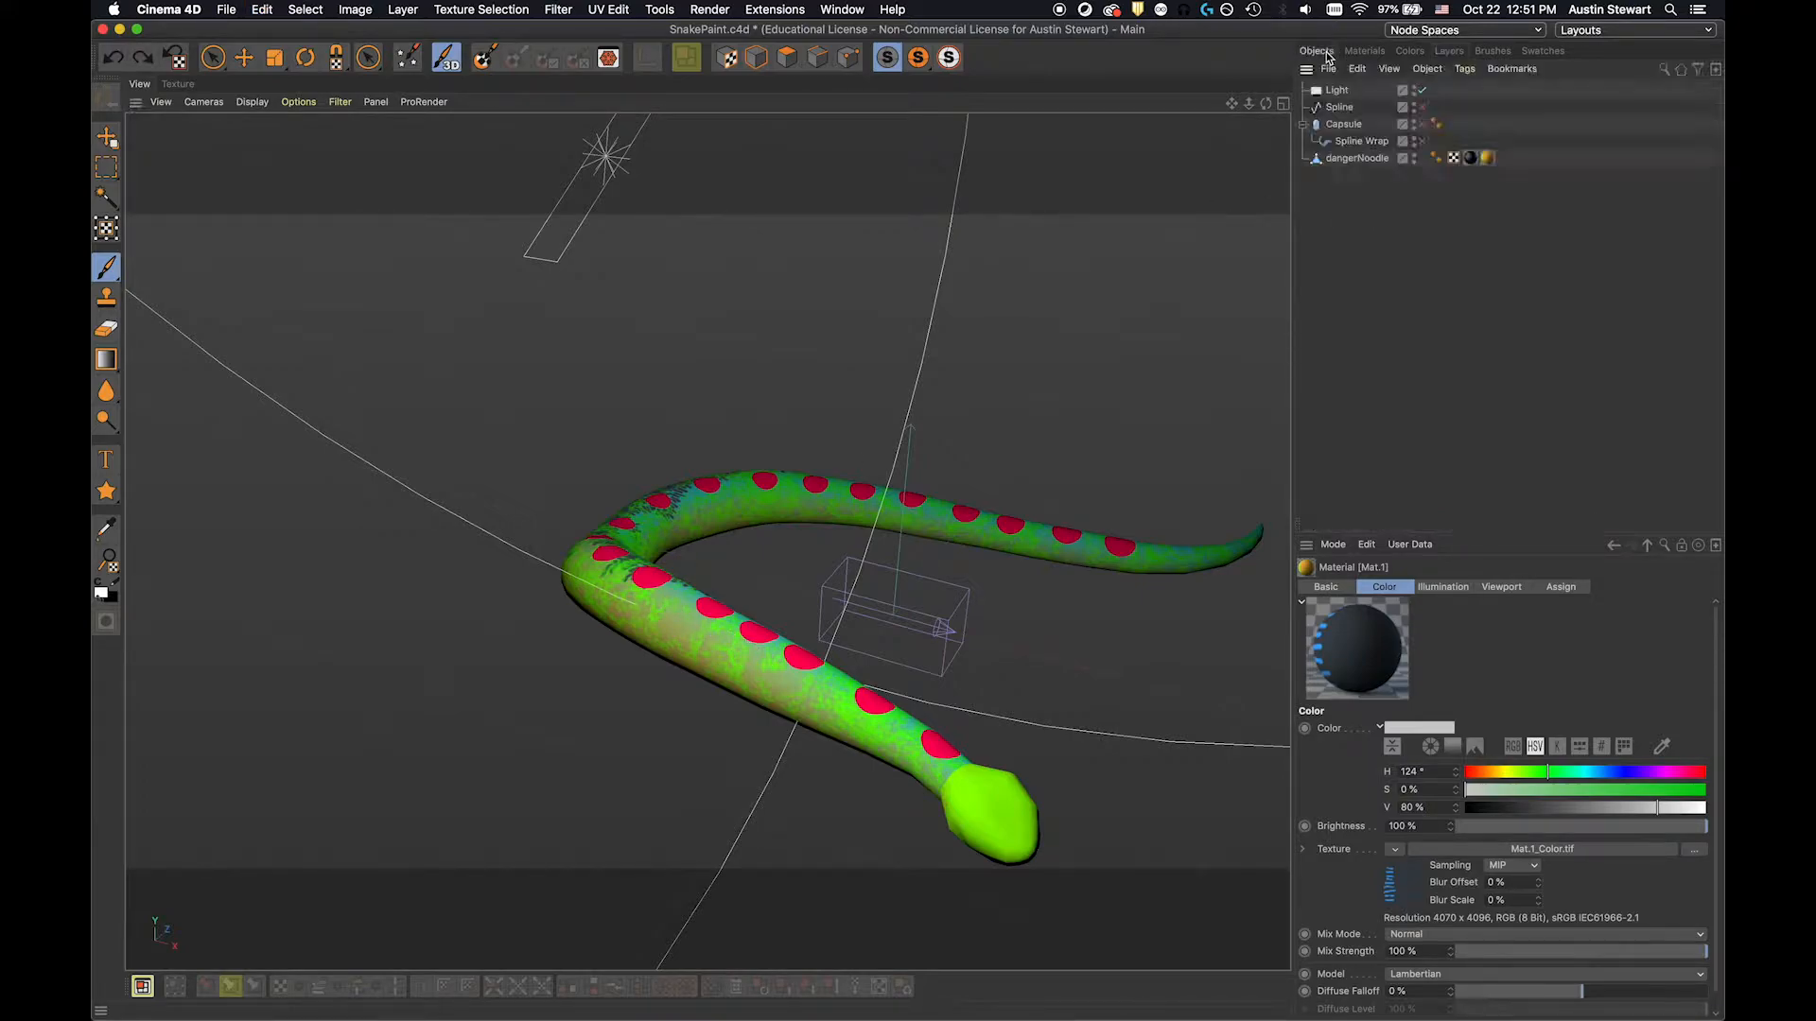
left_click(1350, 159)
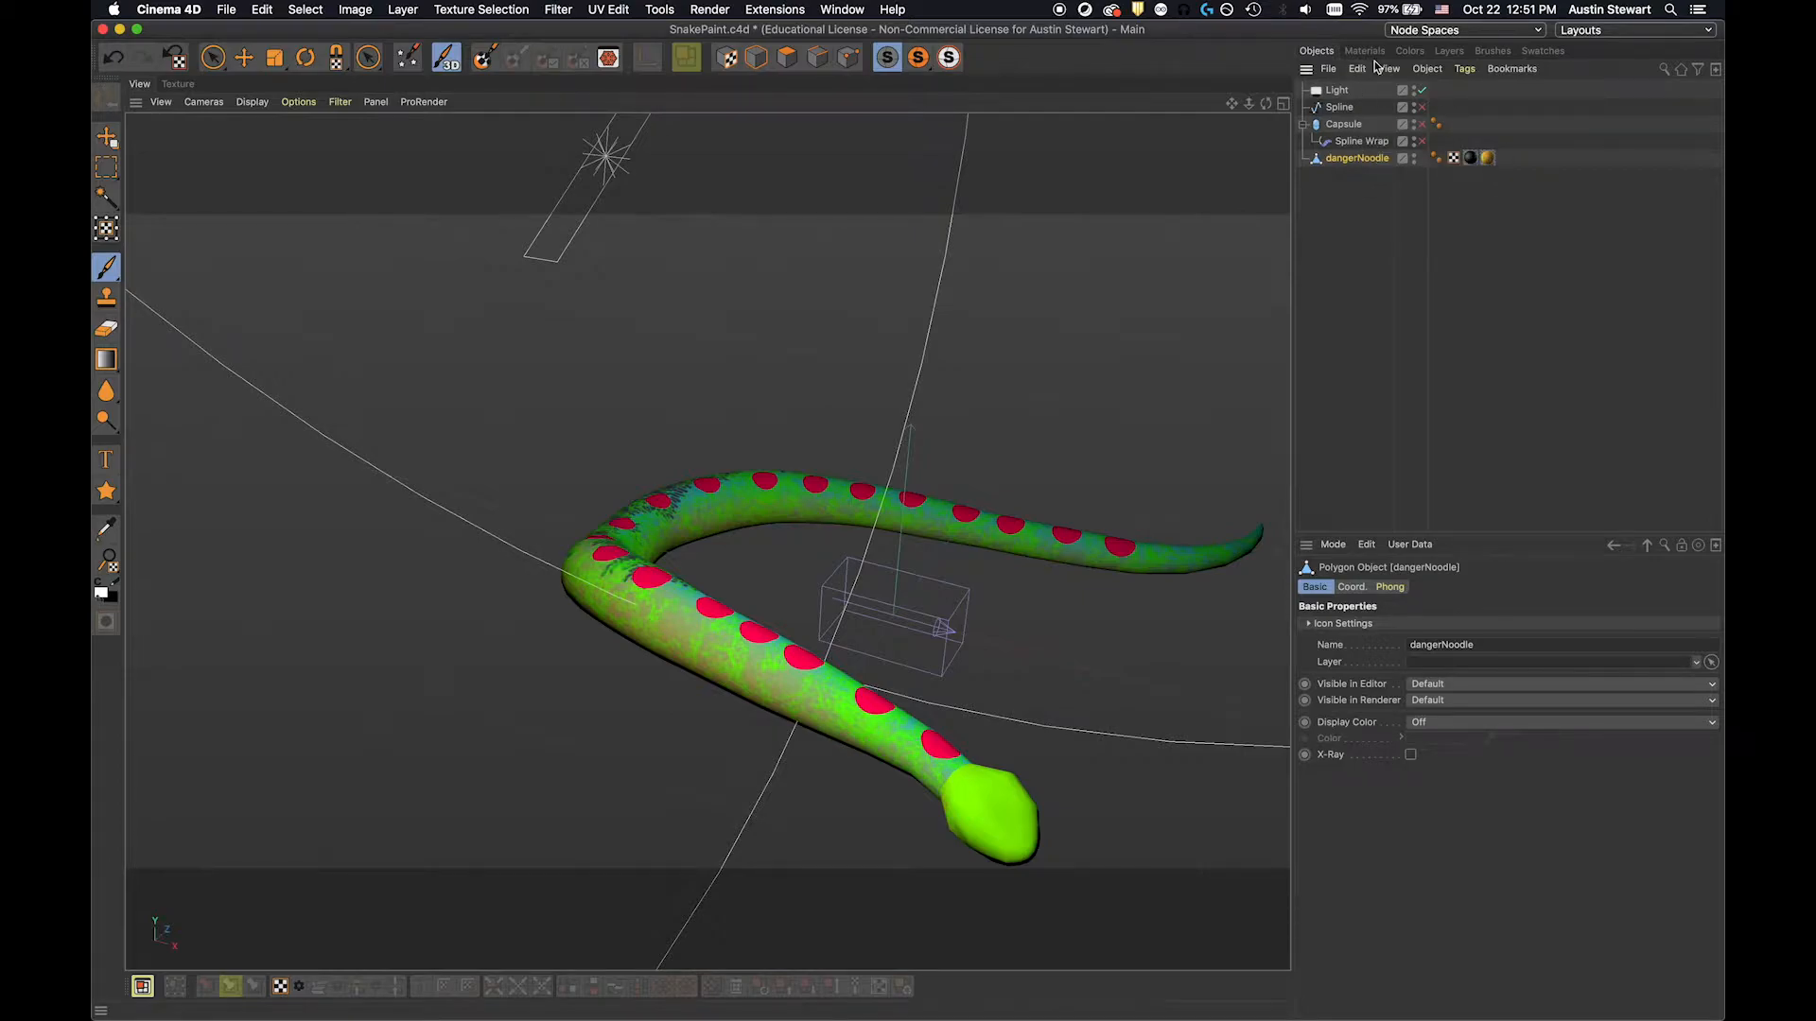
left_click(1449, 52)
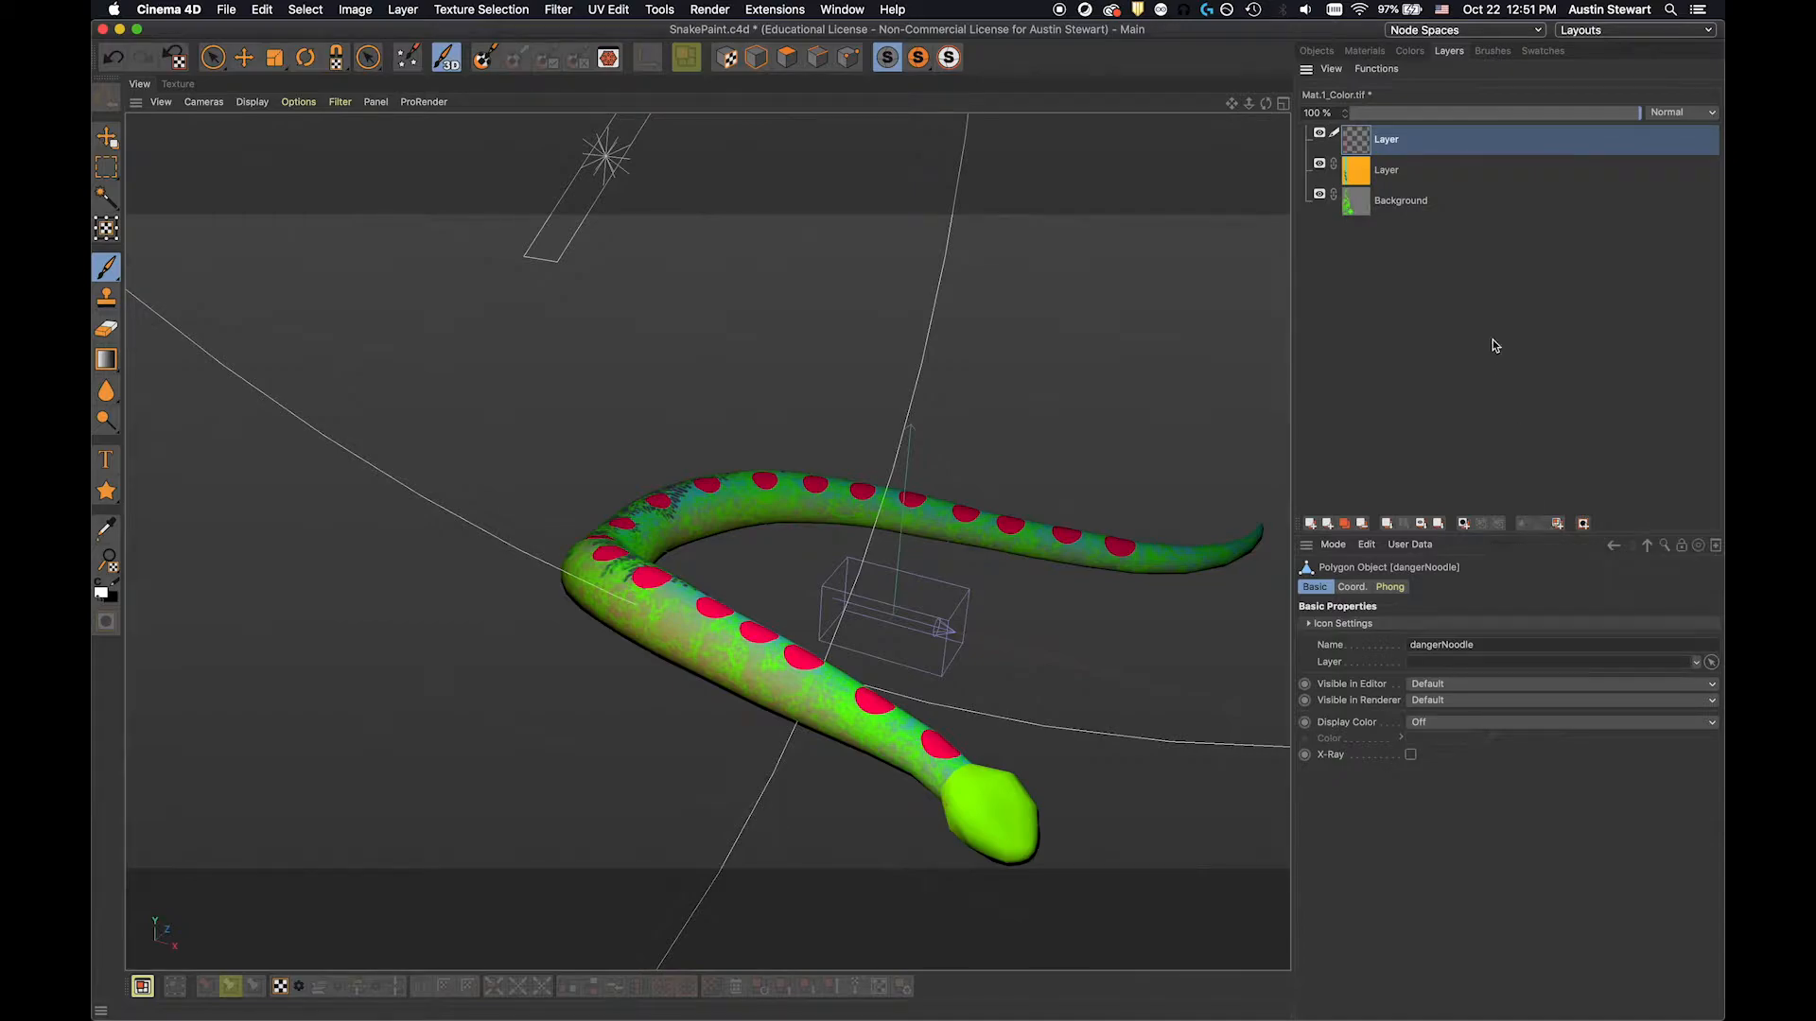
left_click(1558, 525)
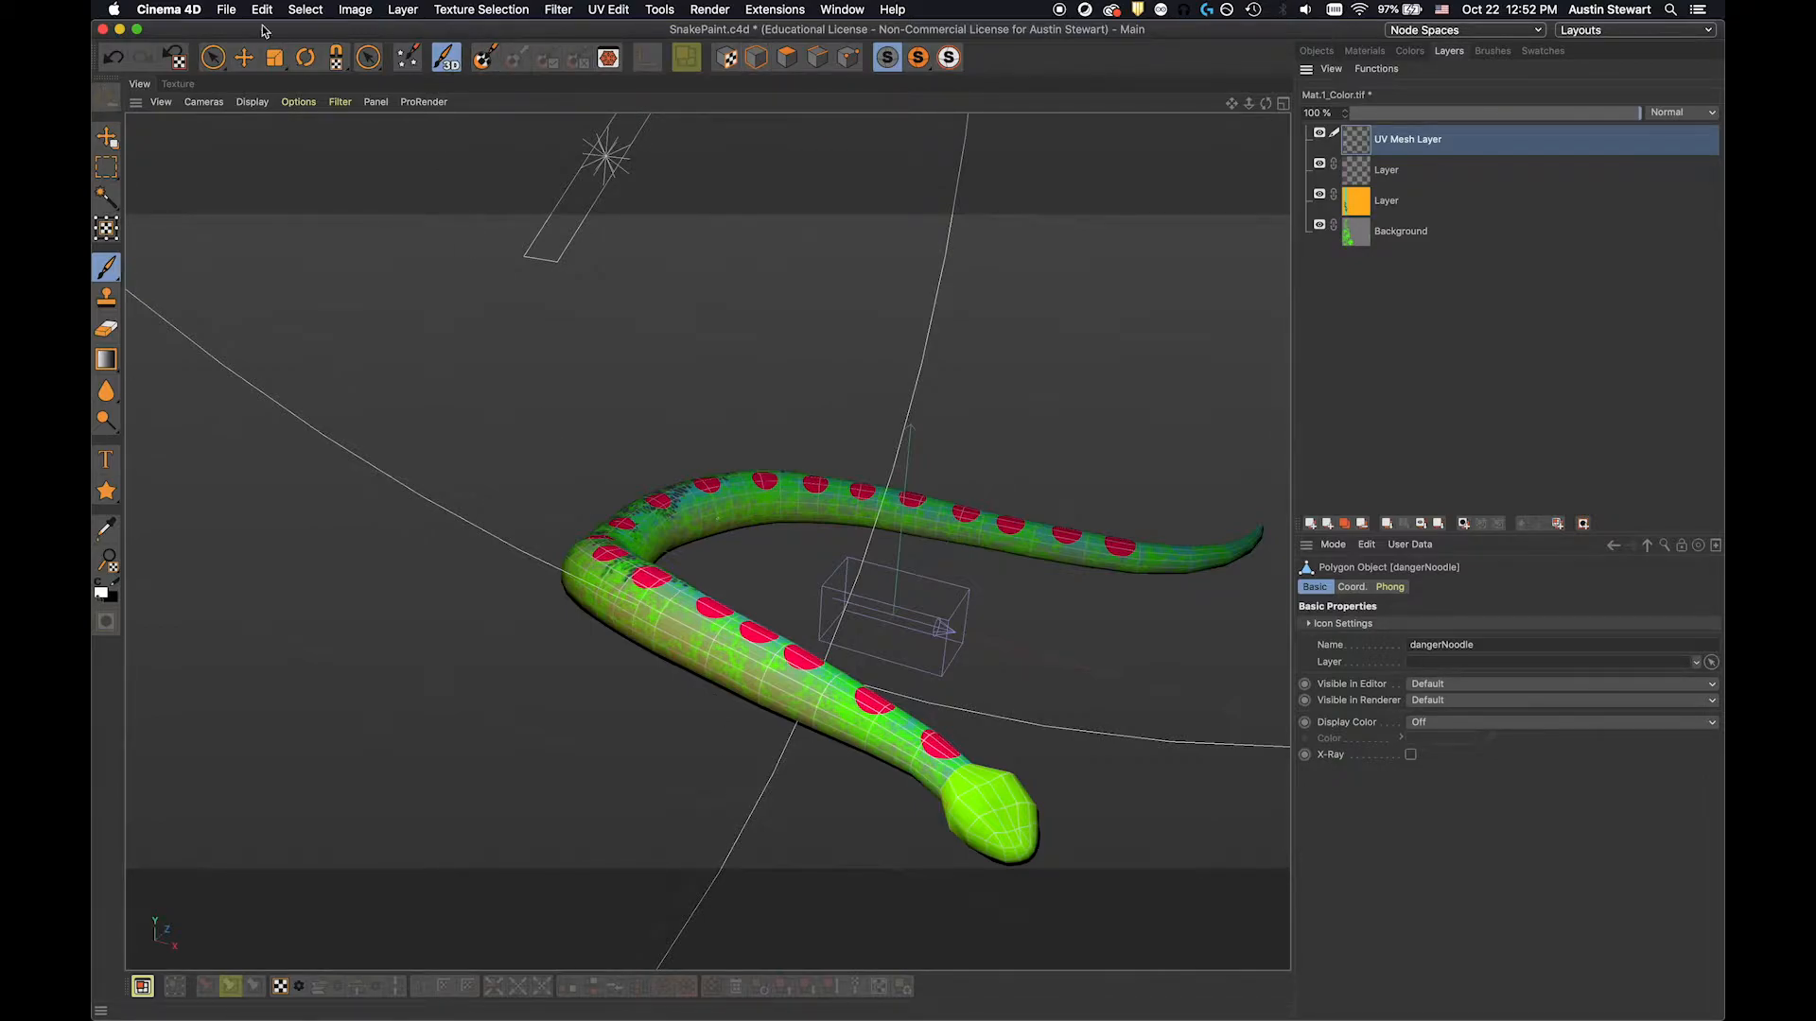
Step: Render a close view of the snake's body to examine how the UV mesh lines appear on it
left_click(252, 102)
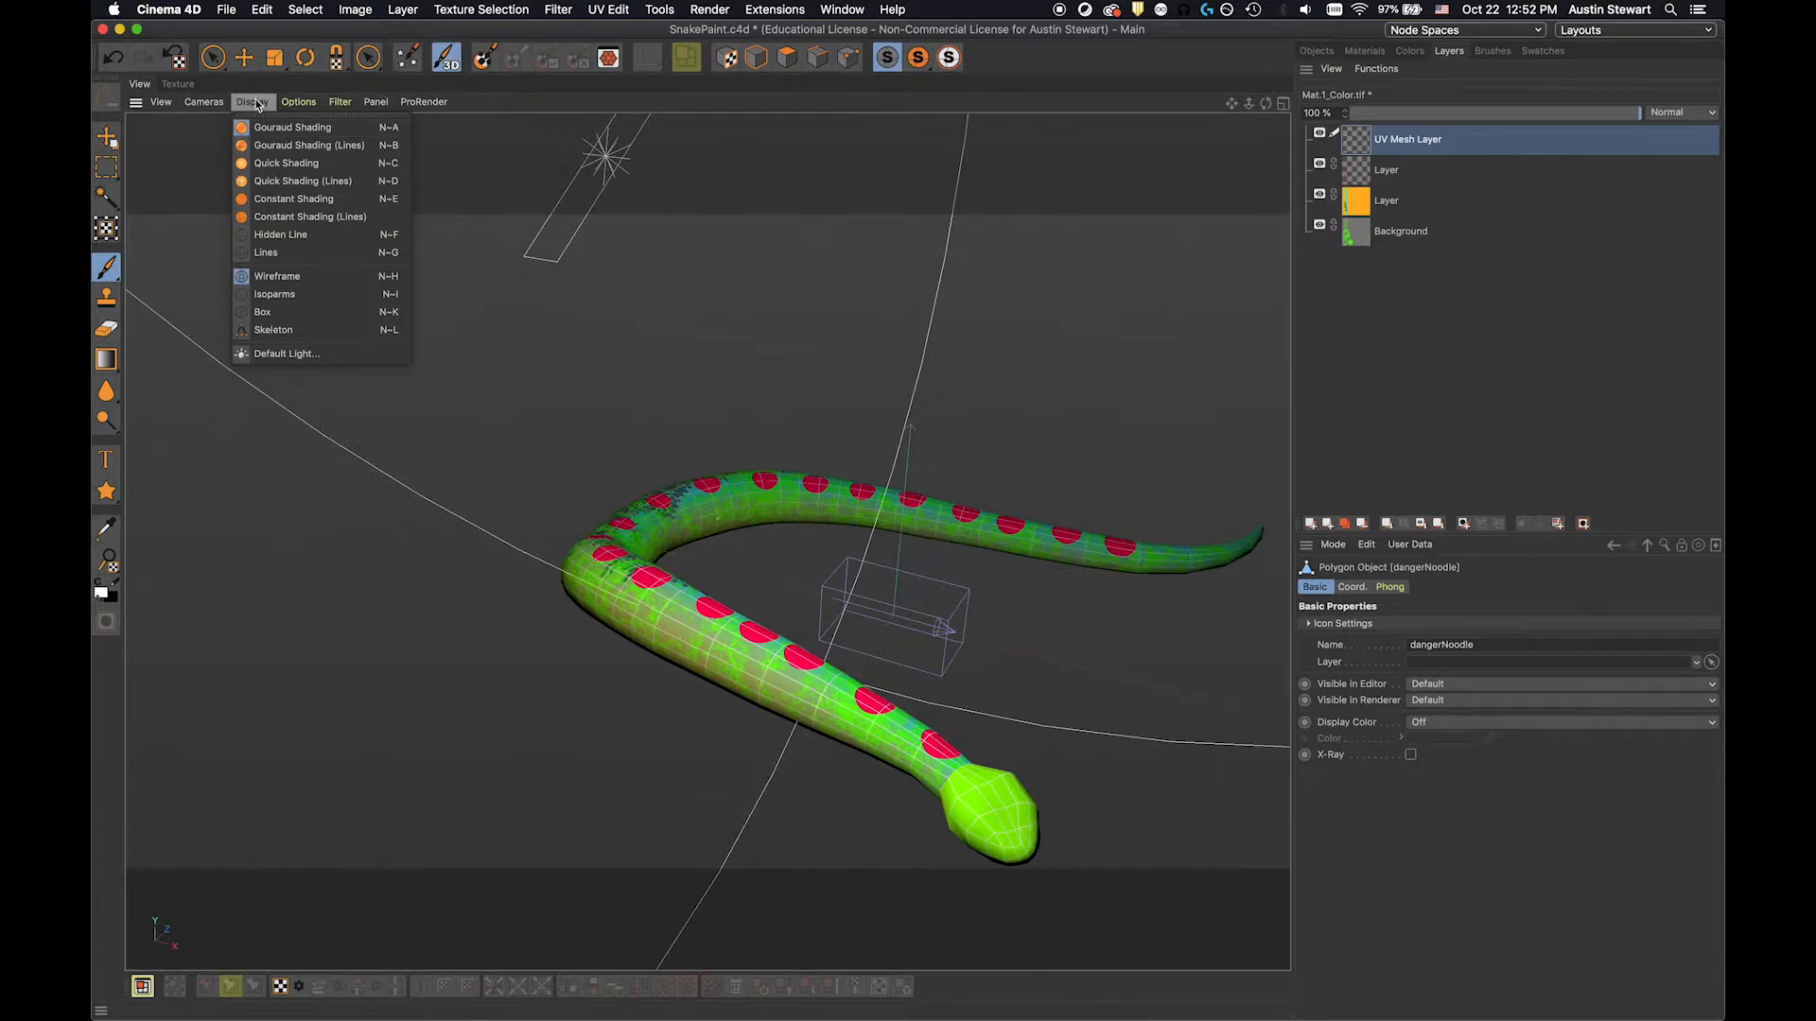
left_click(255, 102)
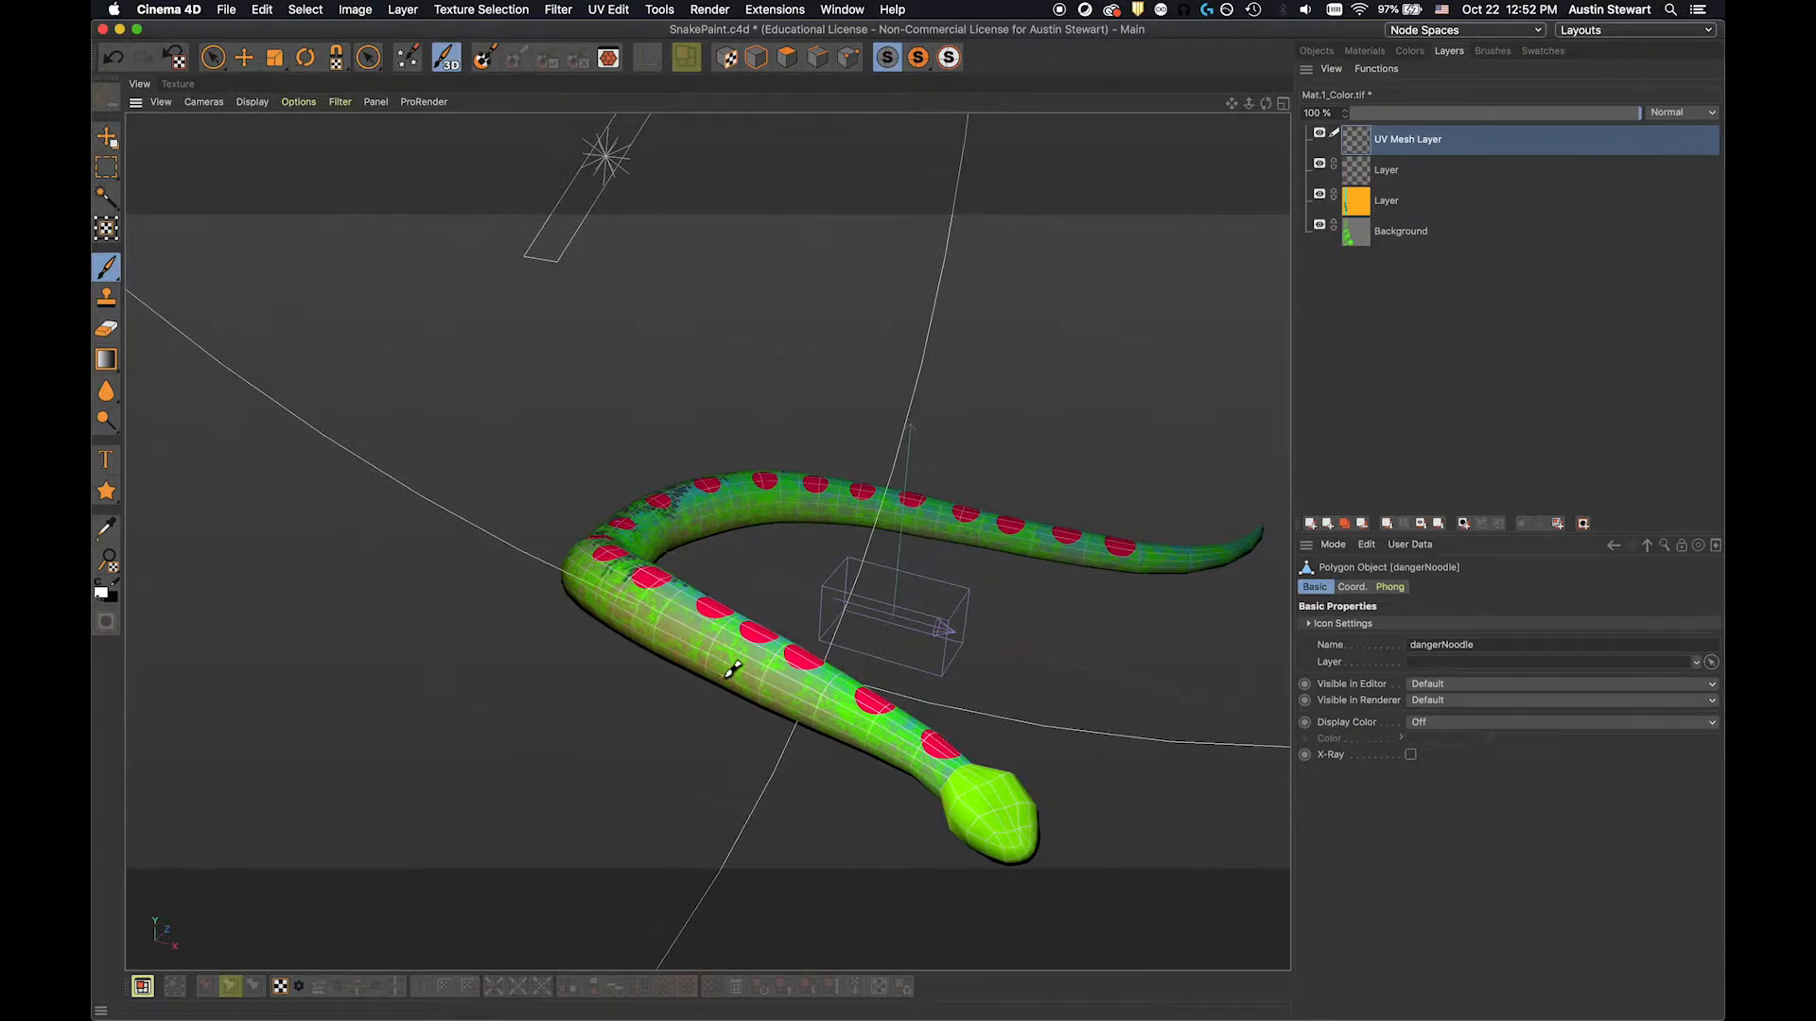
scroll(732, 669, "up", 8)
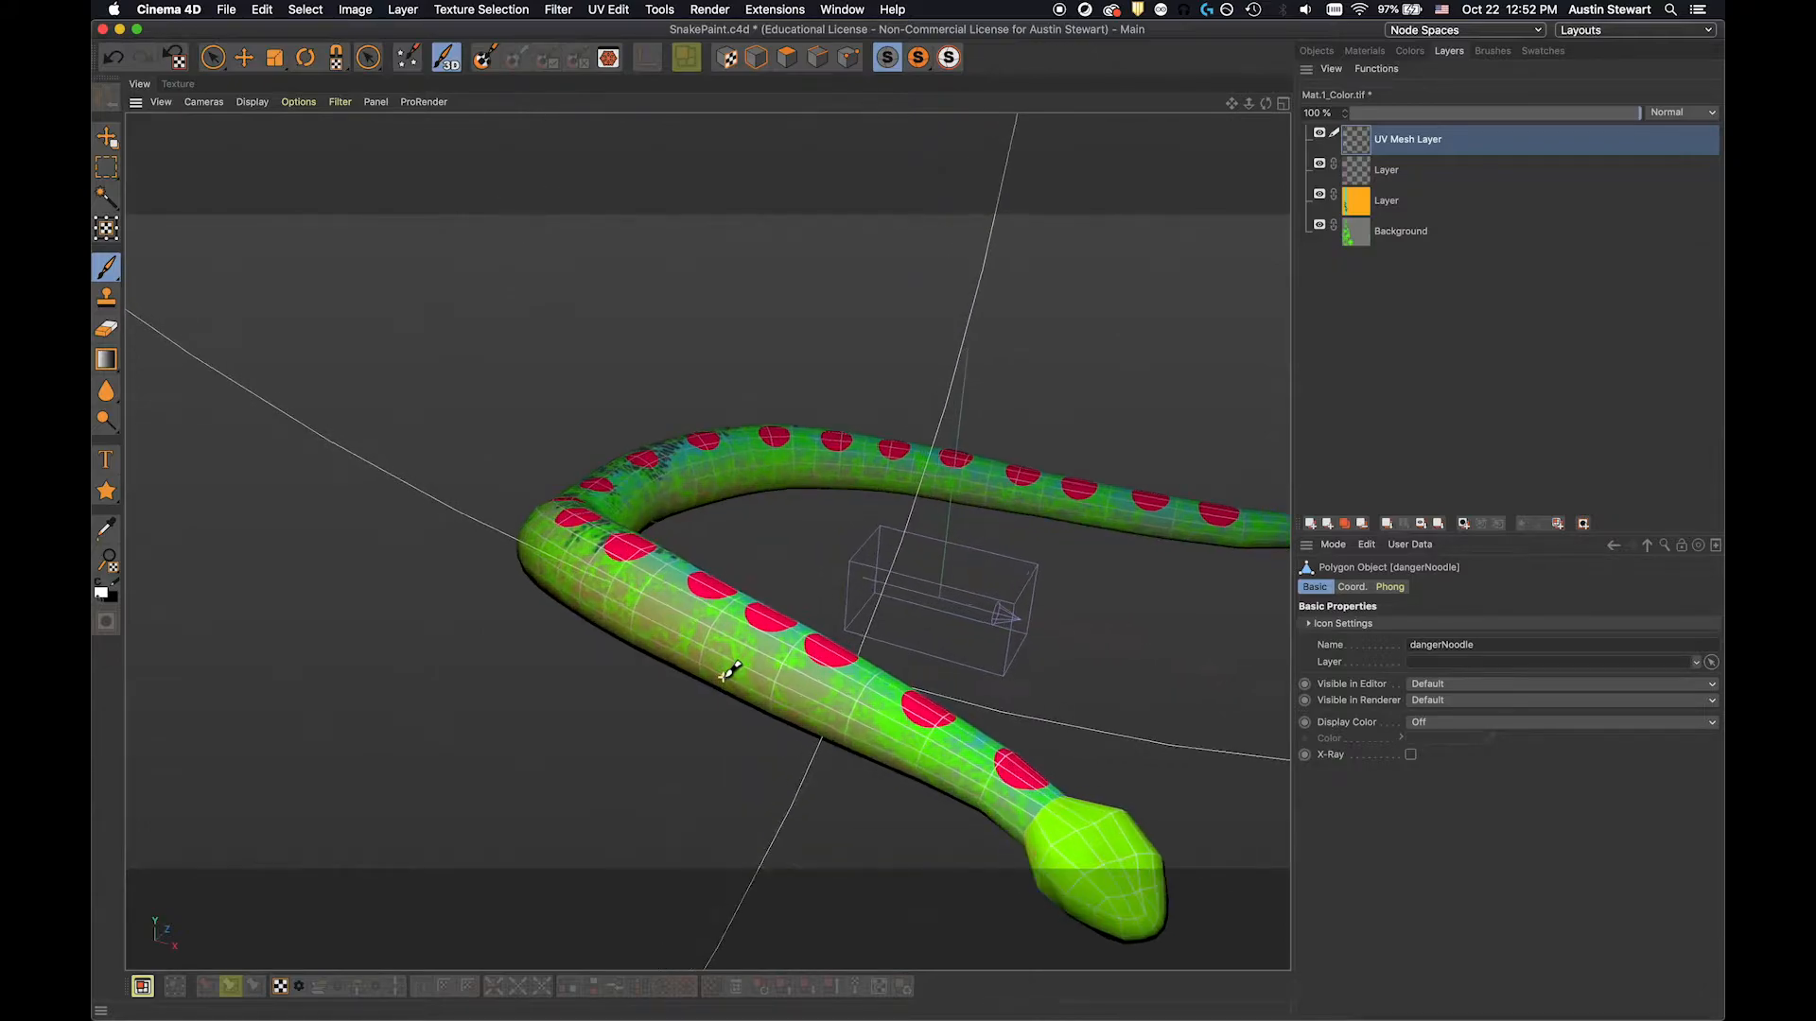
scroll(732, 670, "up", 4)
scroll(732, 669, "up", 6)
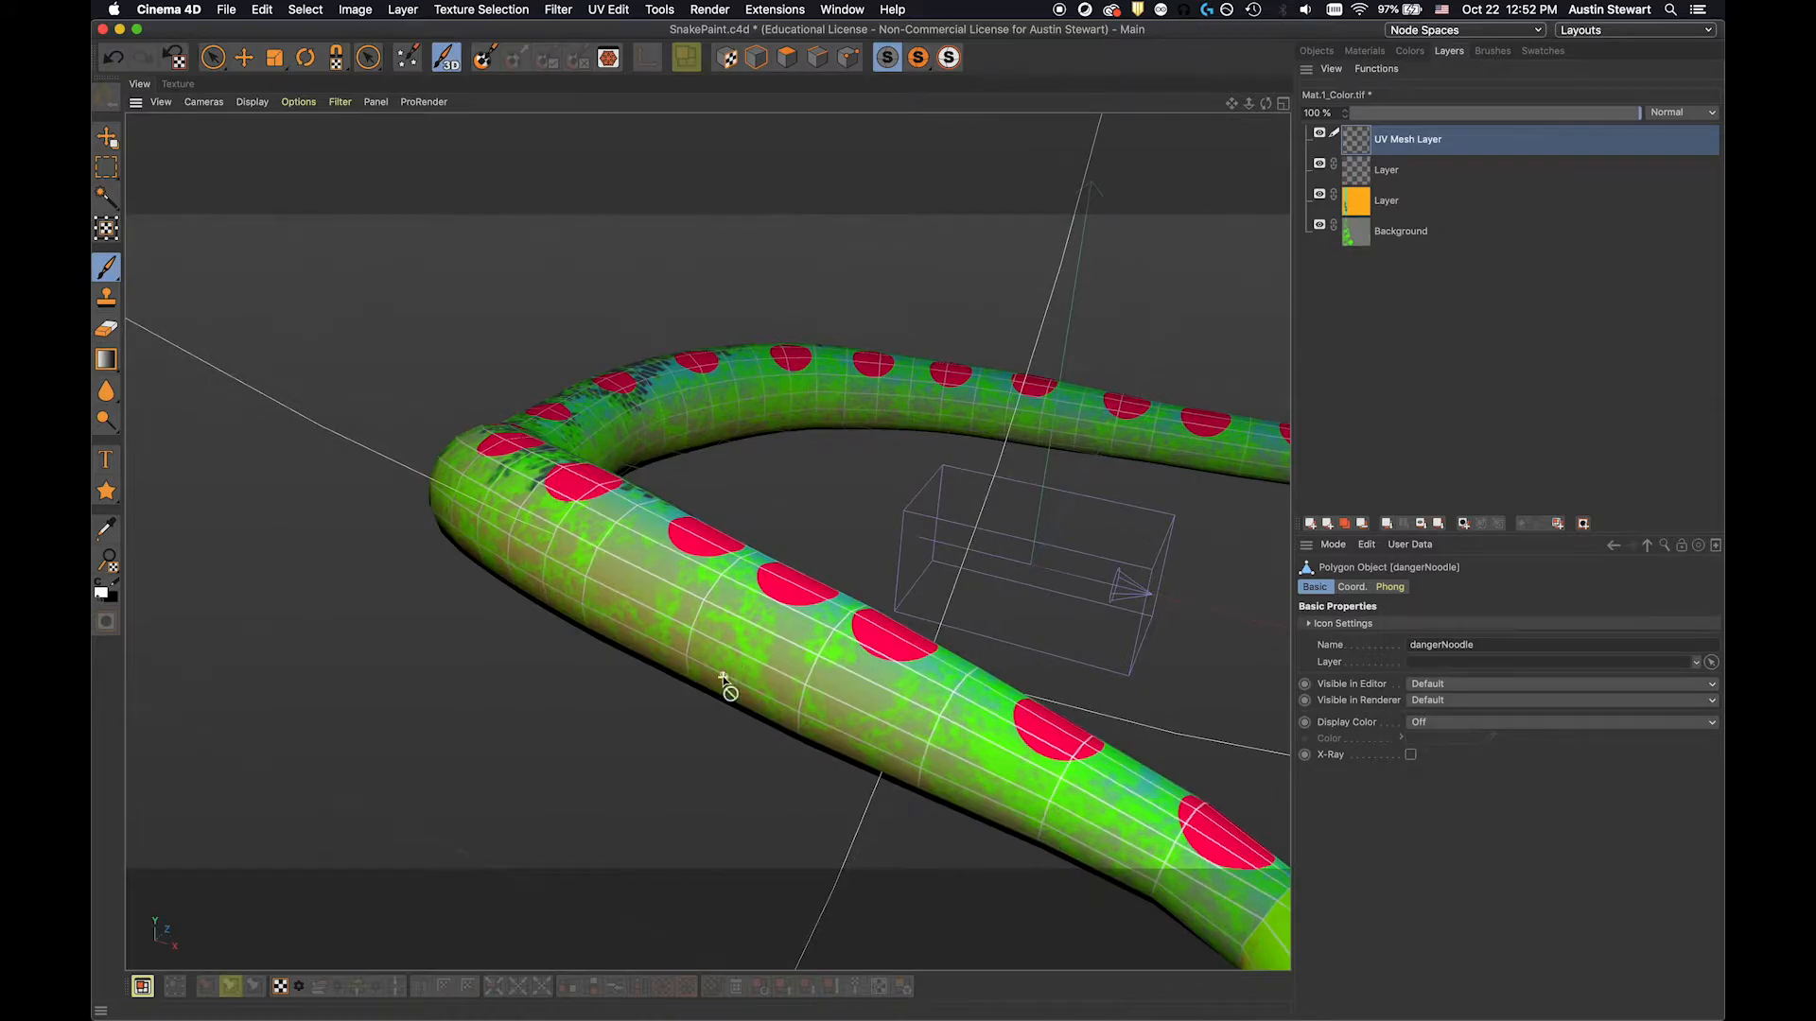
key("super+r")
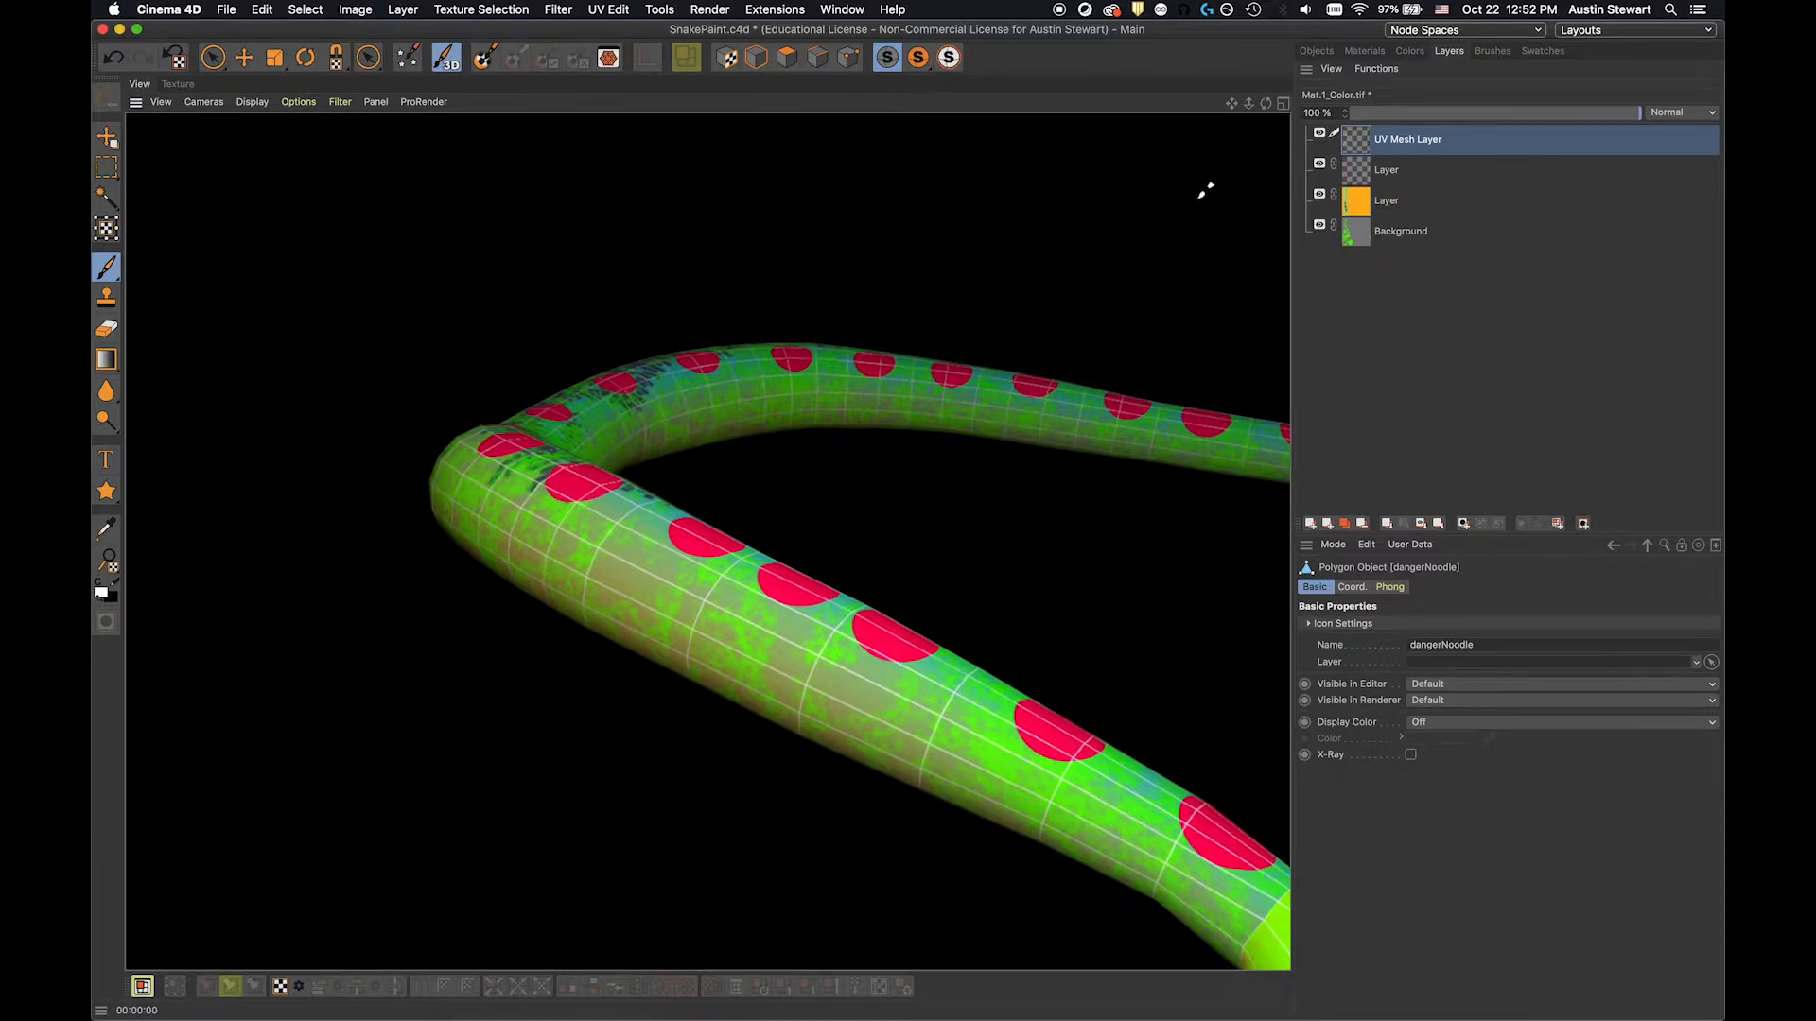
Step: Save the Mat.1_Color.tif texture with its new UV Mesh Layer
left_click(229, 9)
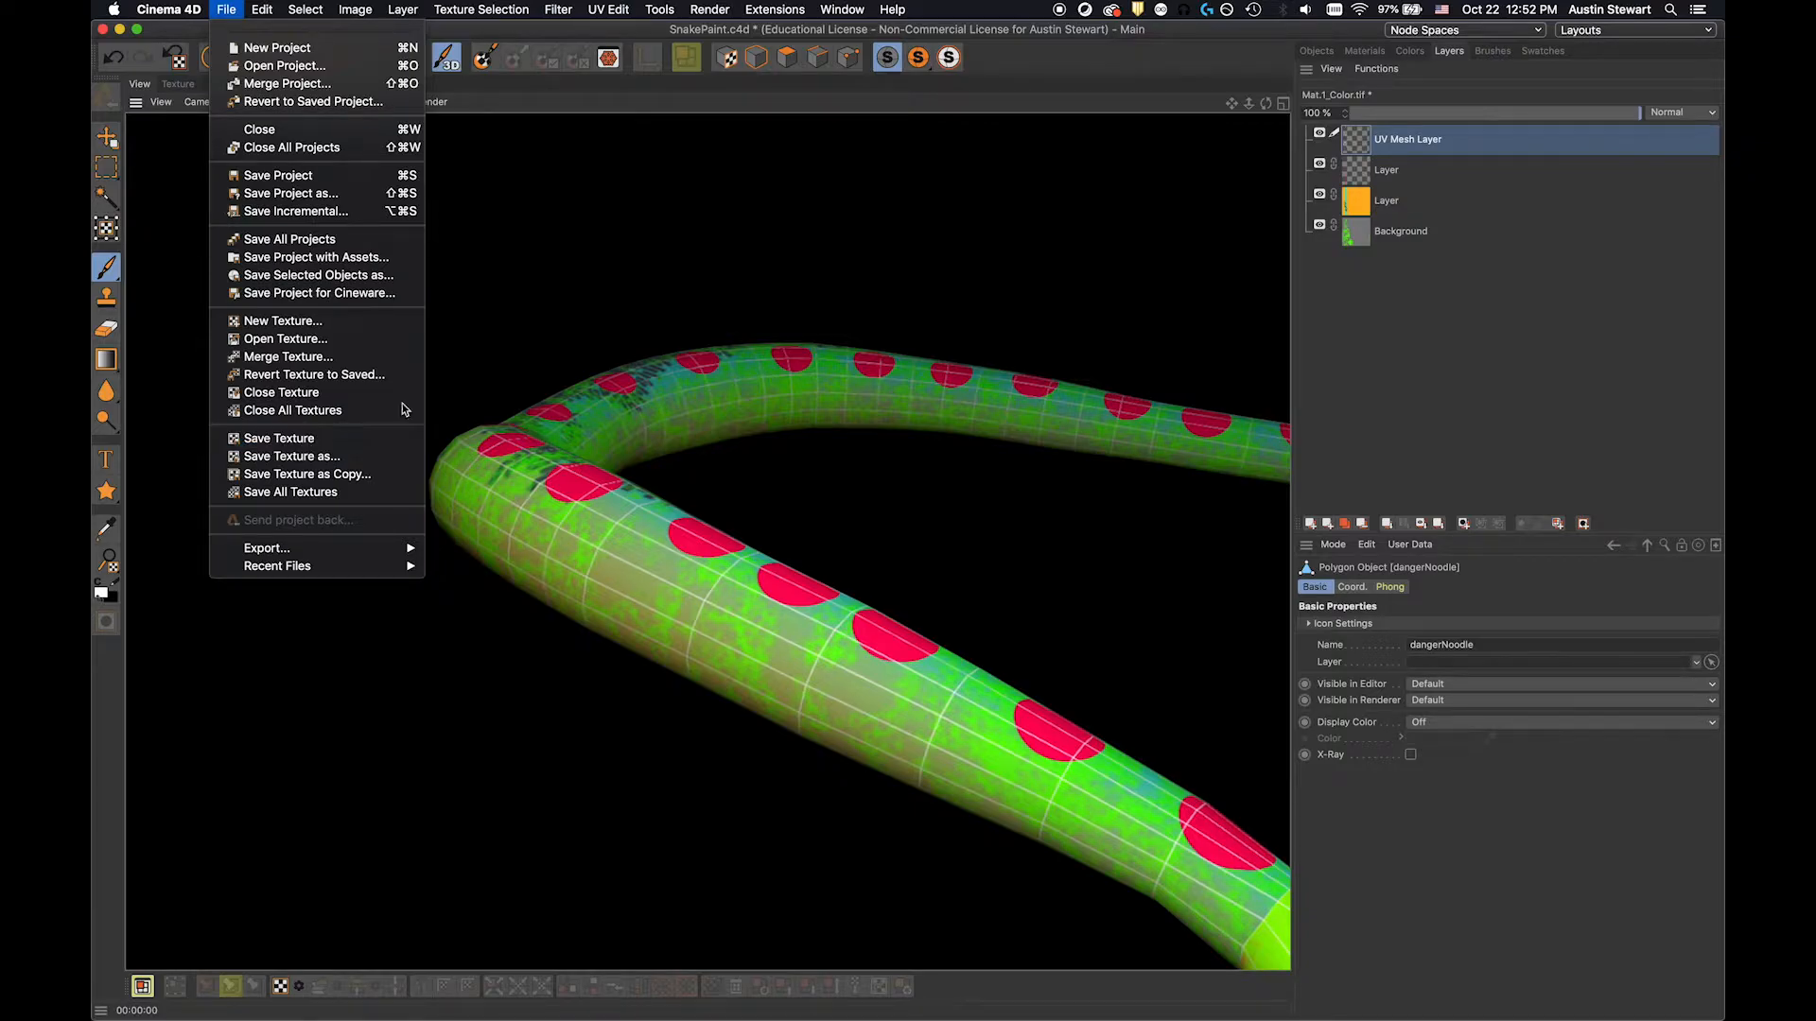
left_click(940, 94)
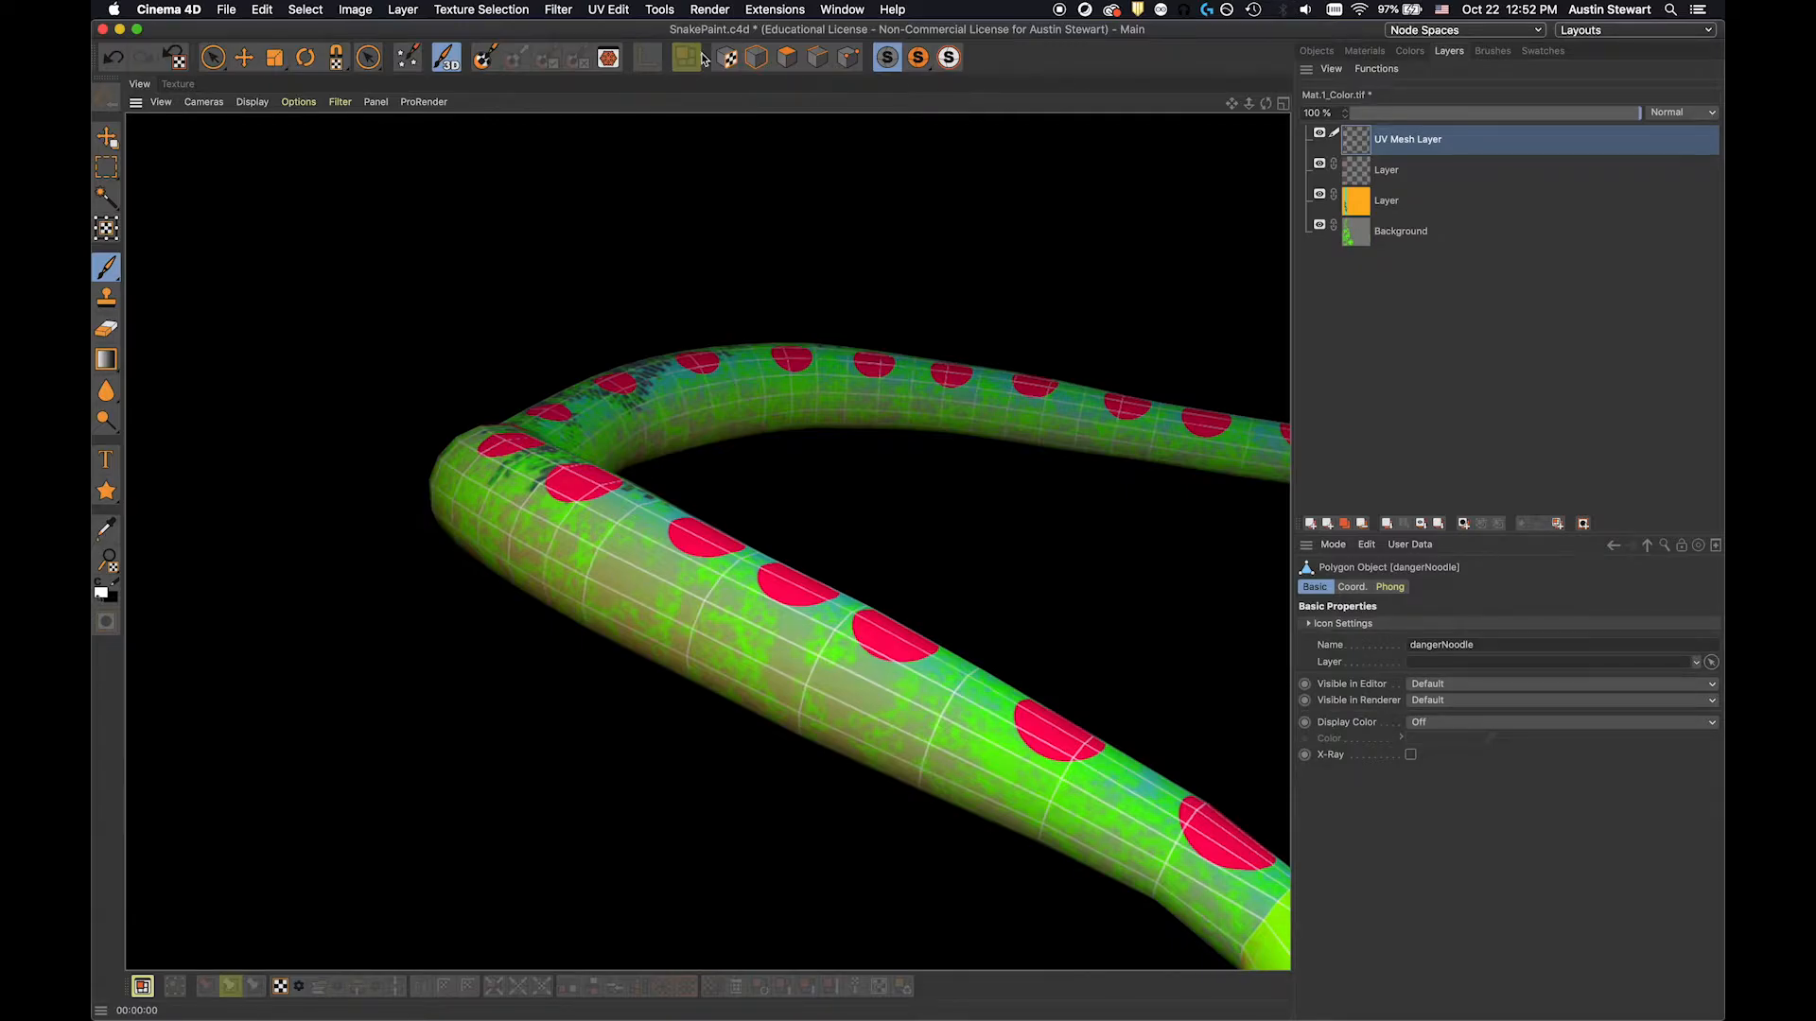
left_click(239, 12)
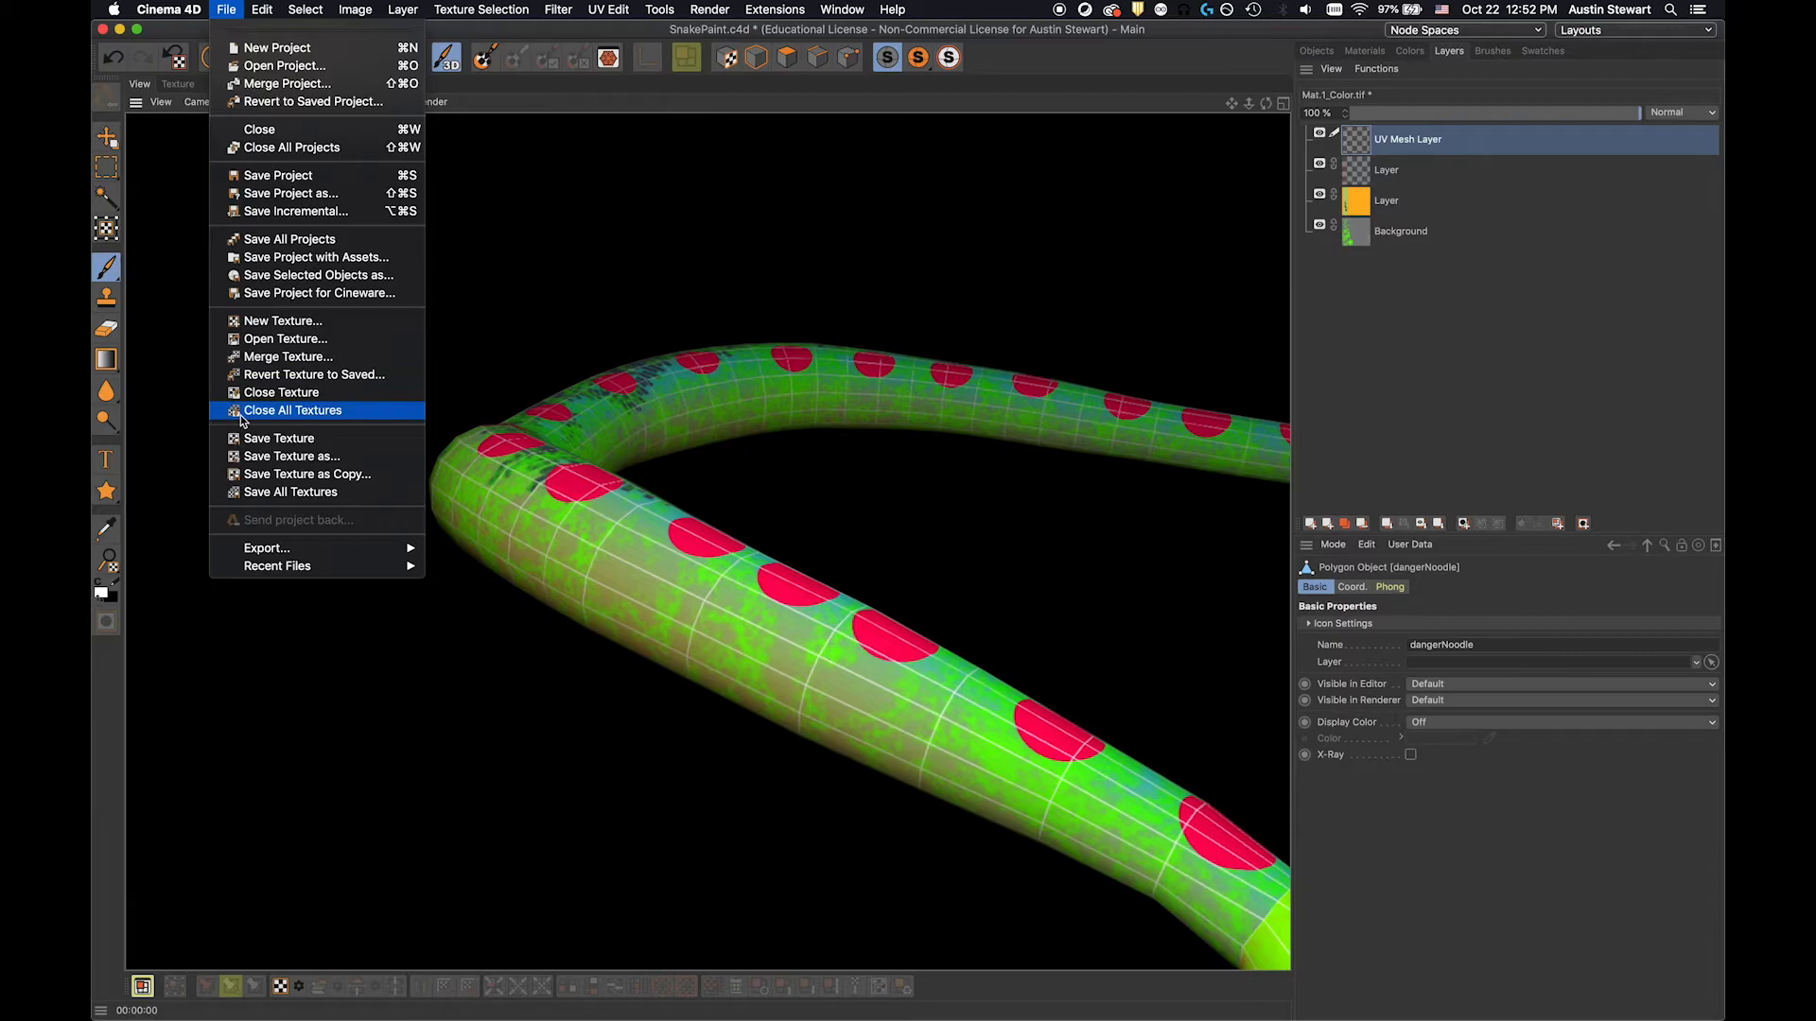
left_click(281, 439)
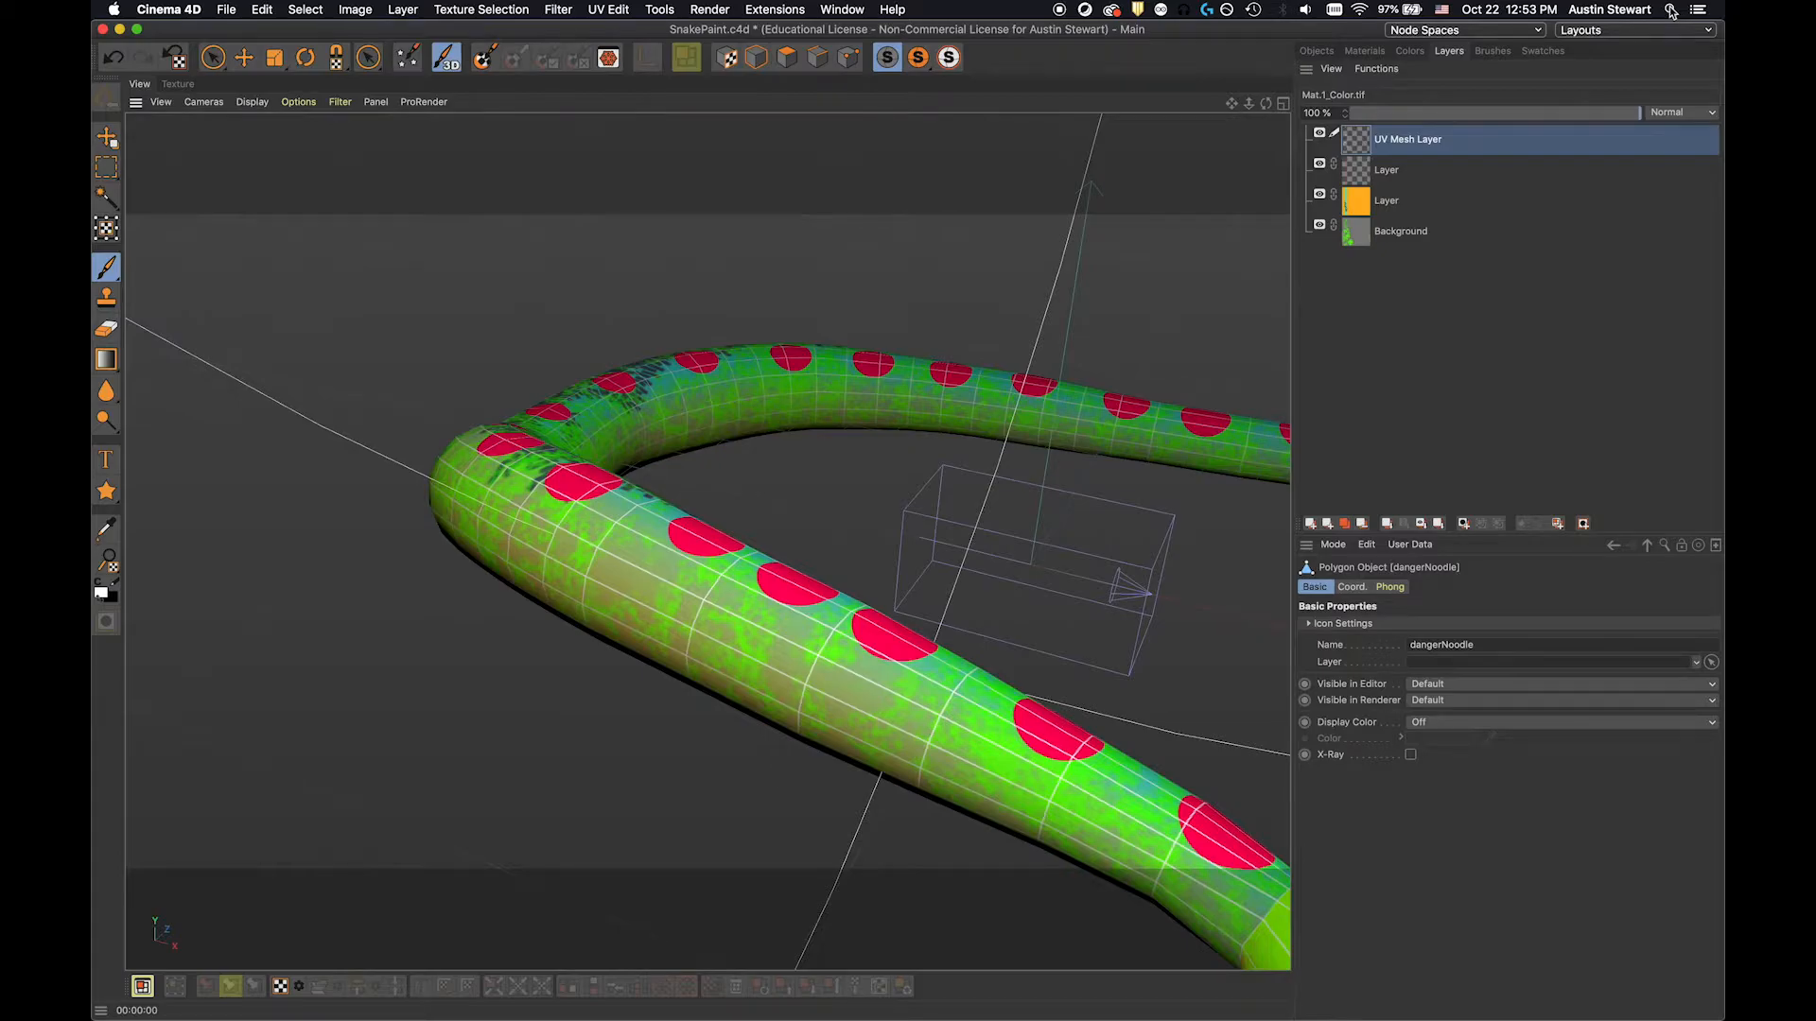
Step: Switch to Photoshop and close the copy of Mat.1_Color.tif that is already open there
key("super+Tab")
key("super+Tab")
key("super+Tab")
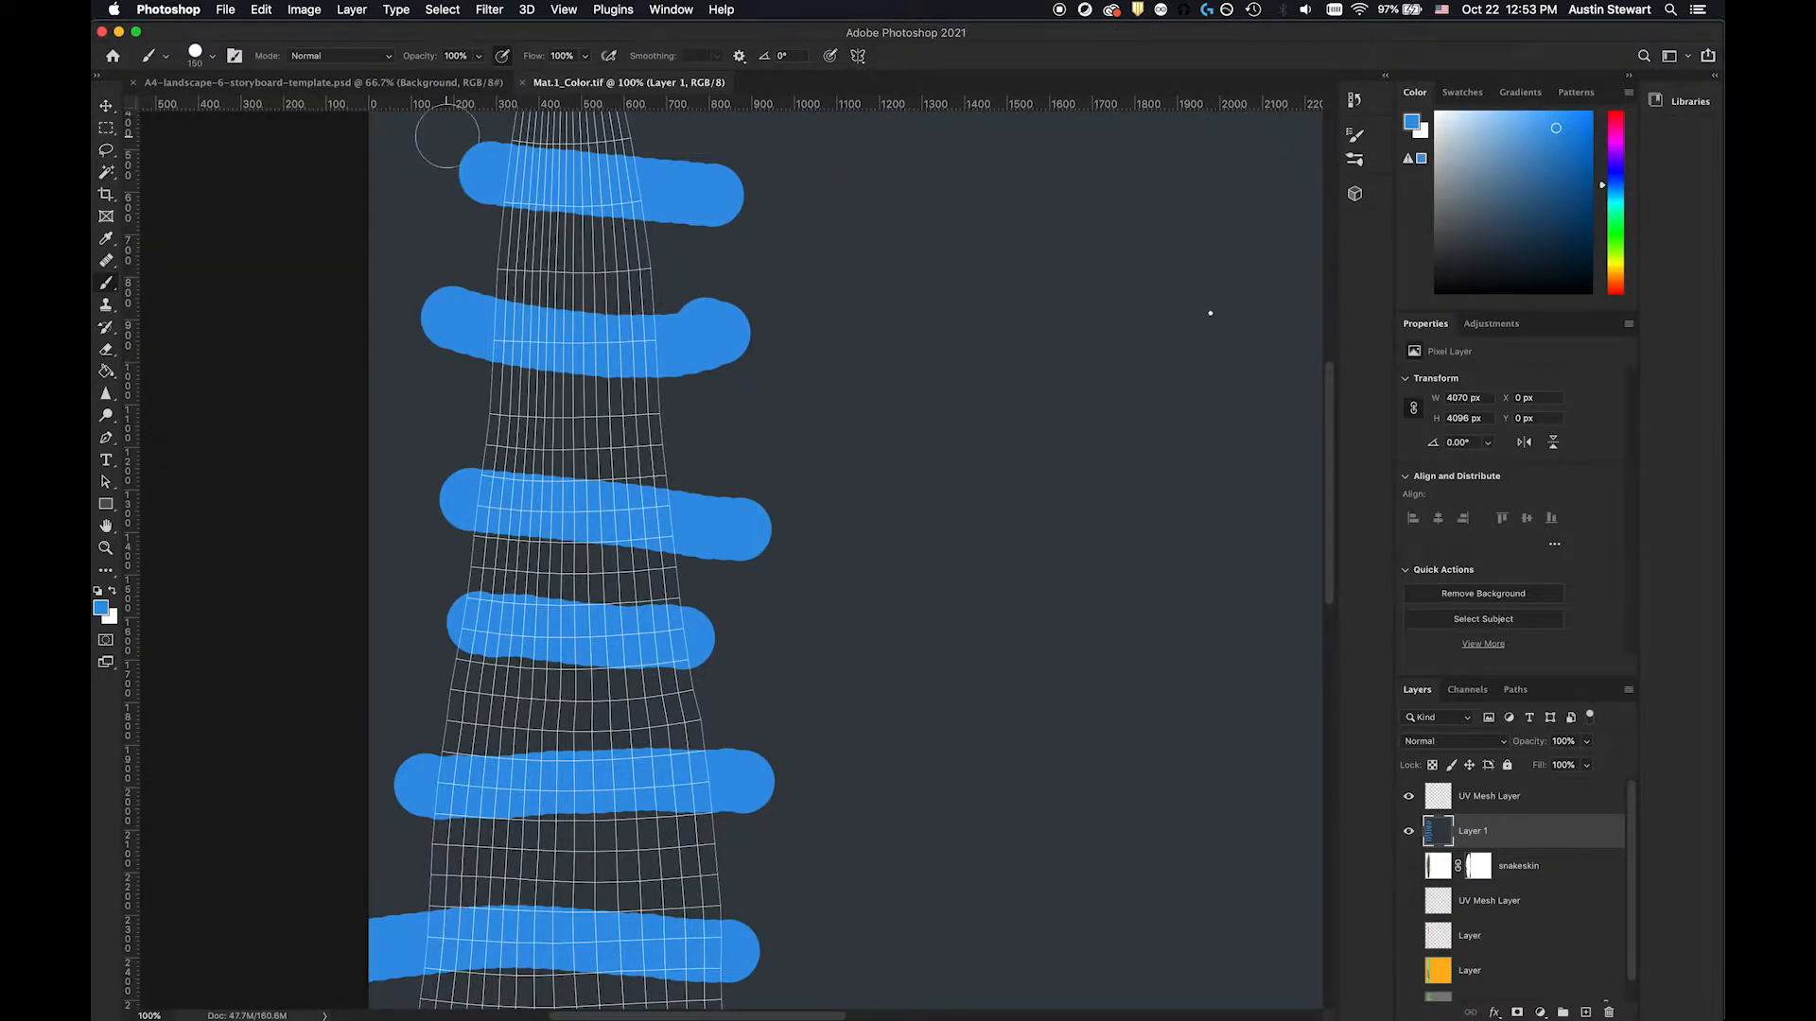
left_click(528, 83)
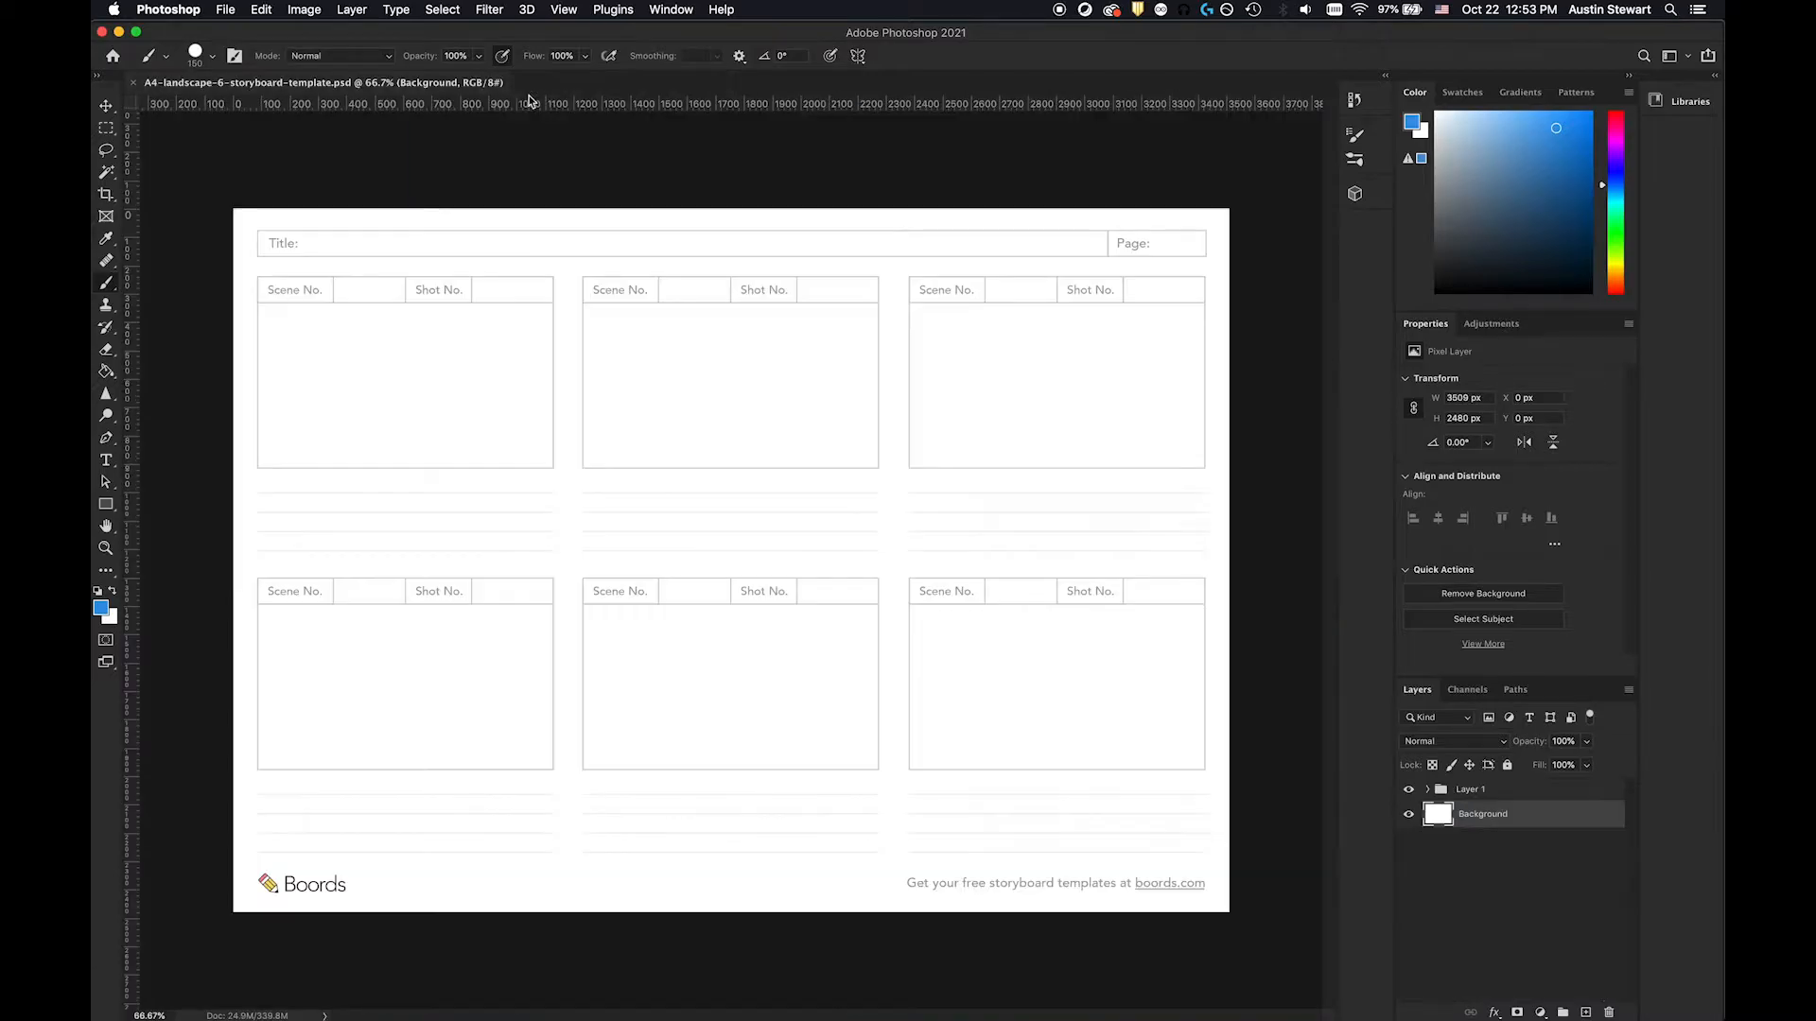
Step: Open the saved Mat.1_Color.tif from the tex folder inside the SnakePaint project folder
left_click(223, 11)
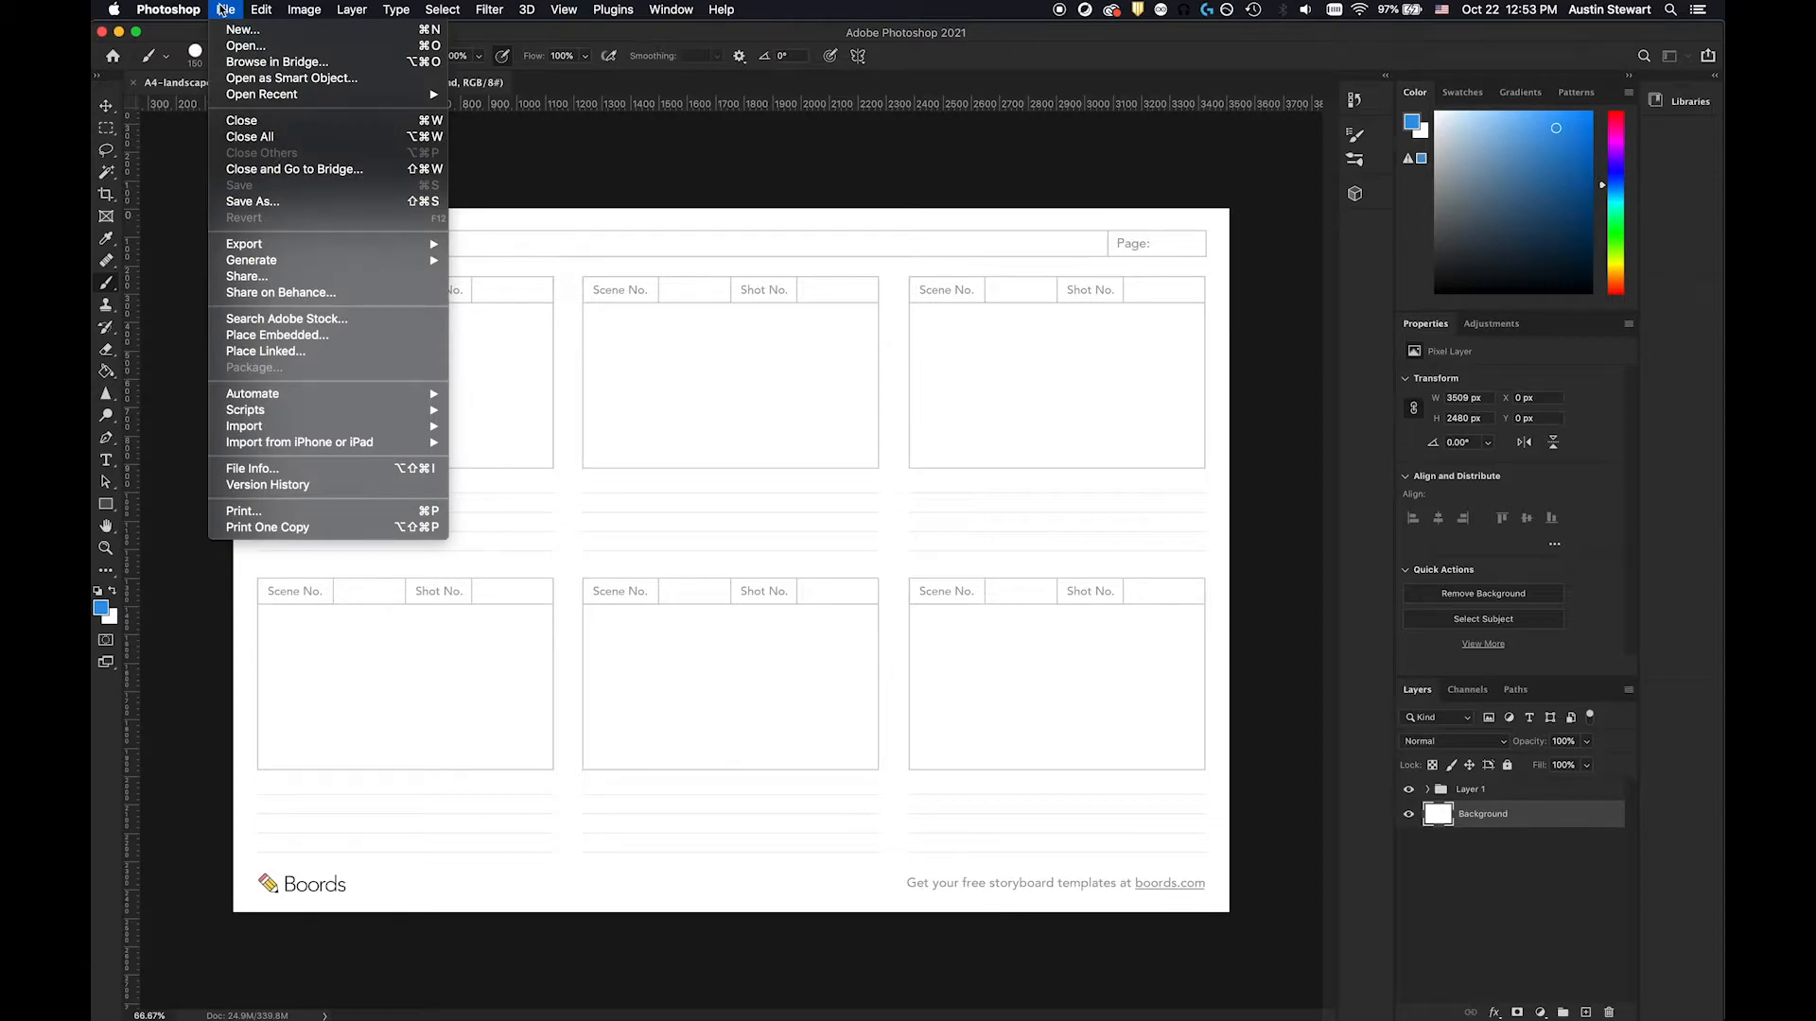
left_click(244, 49)
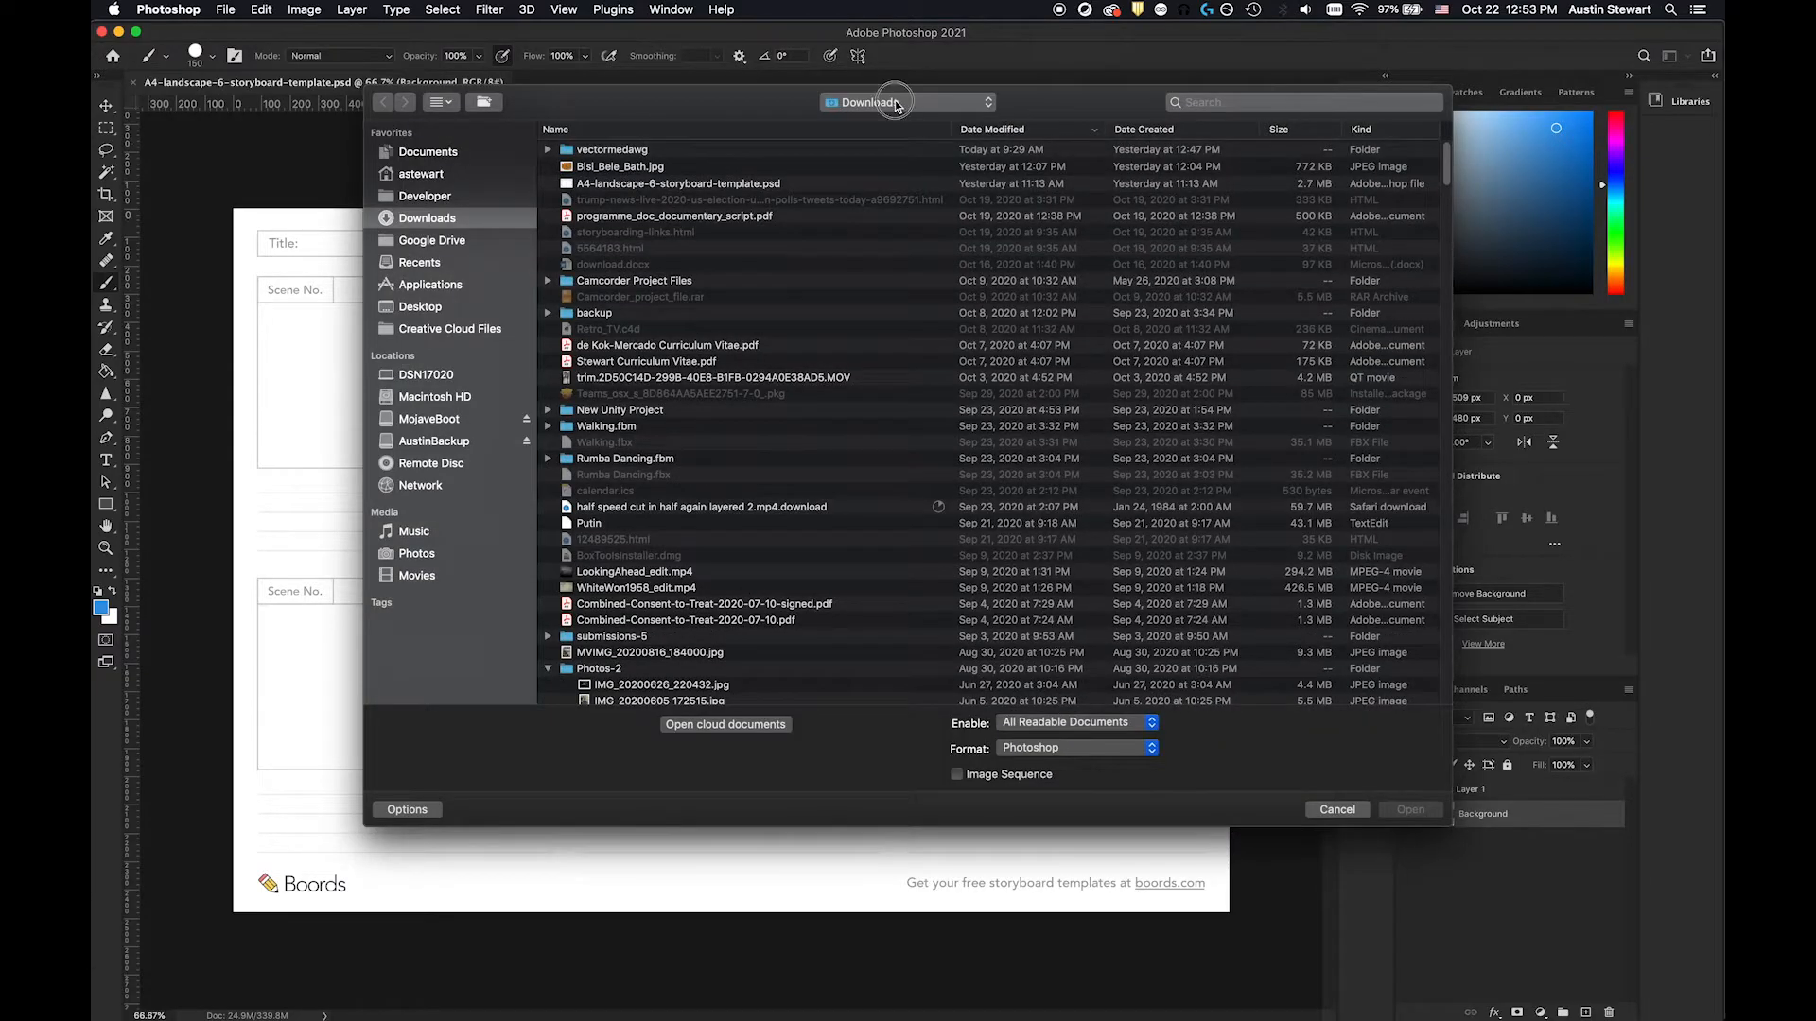
left_click(870, 102)
left_click(904, 213)
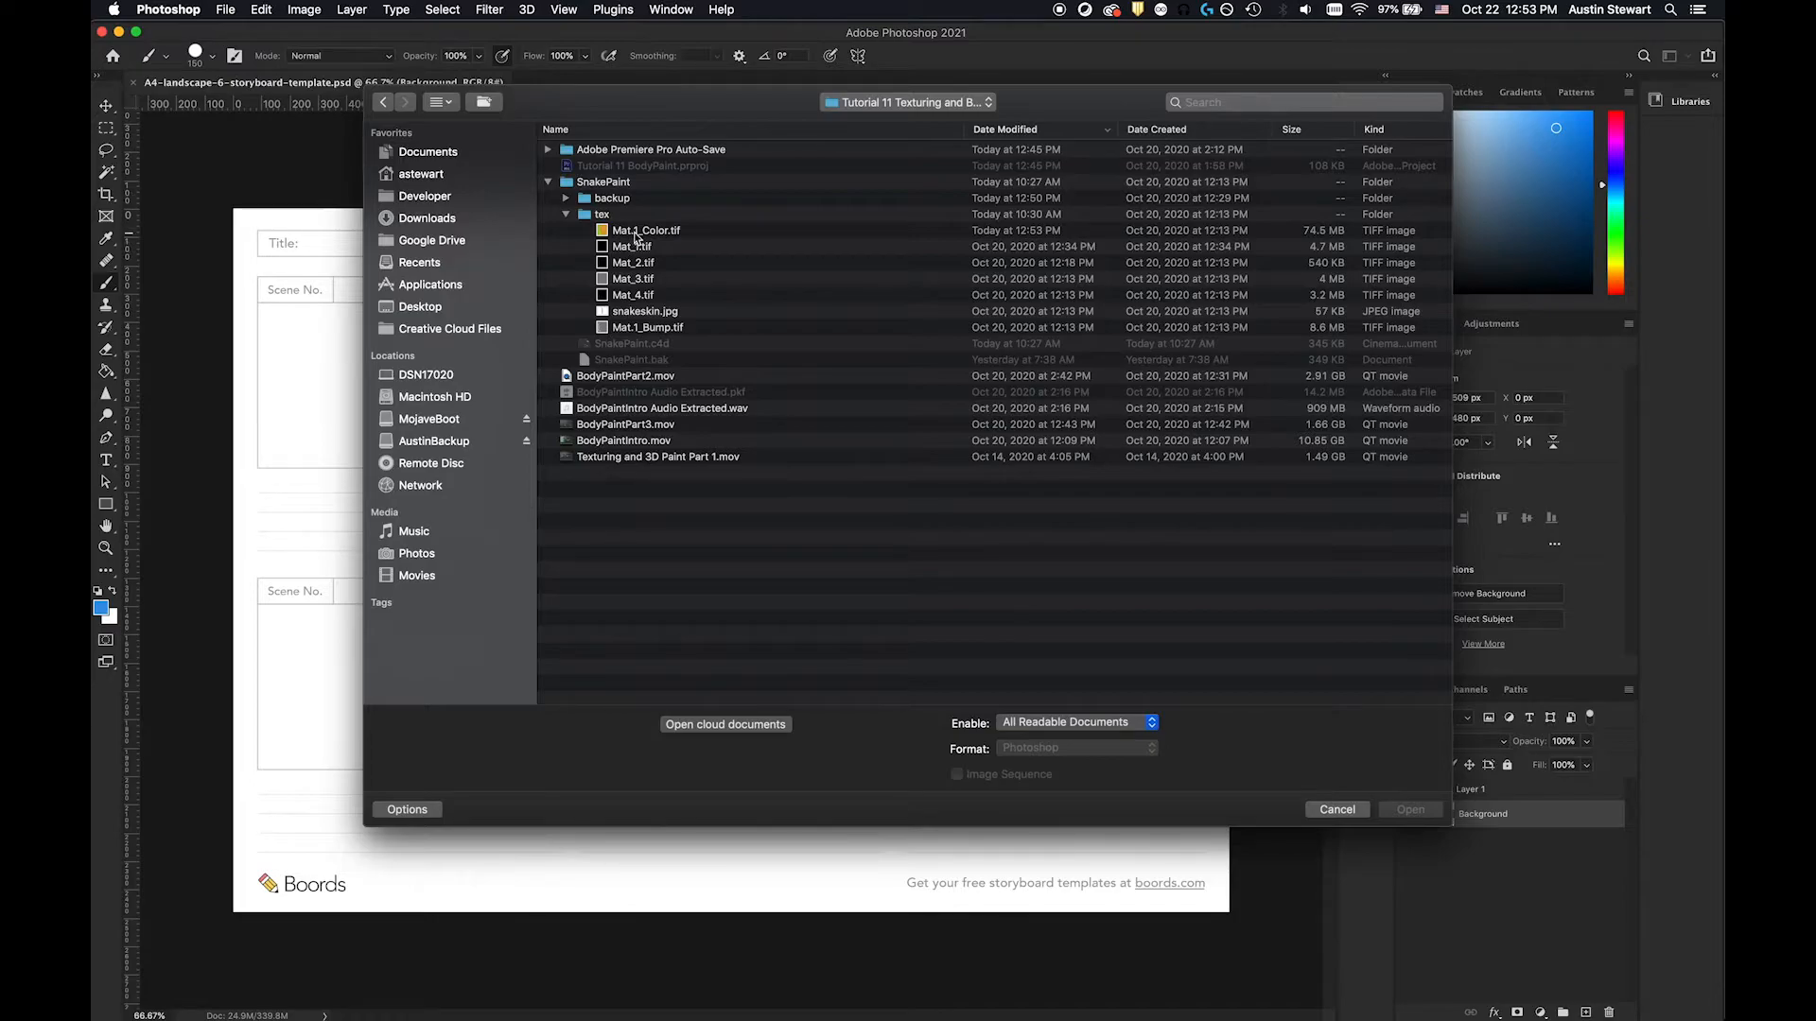
left_click(635, 234)
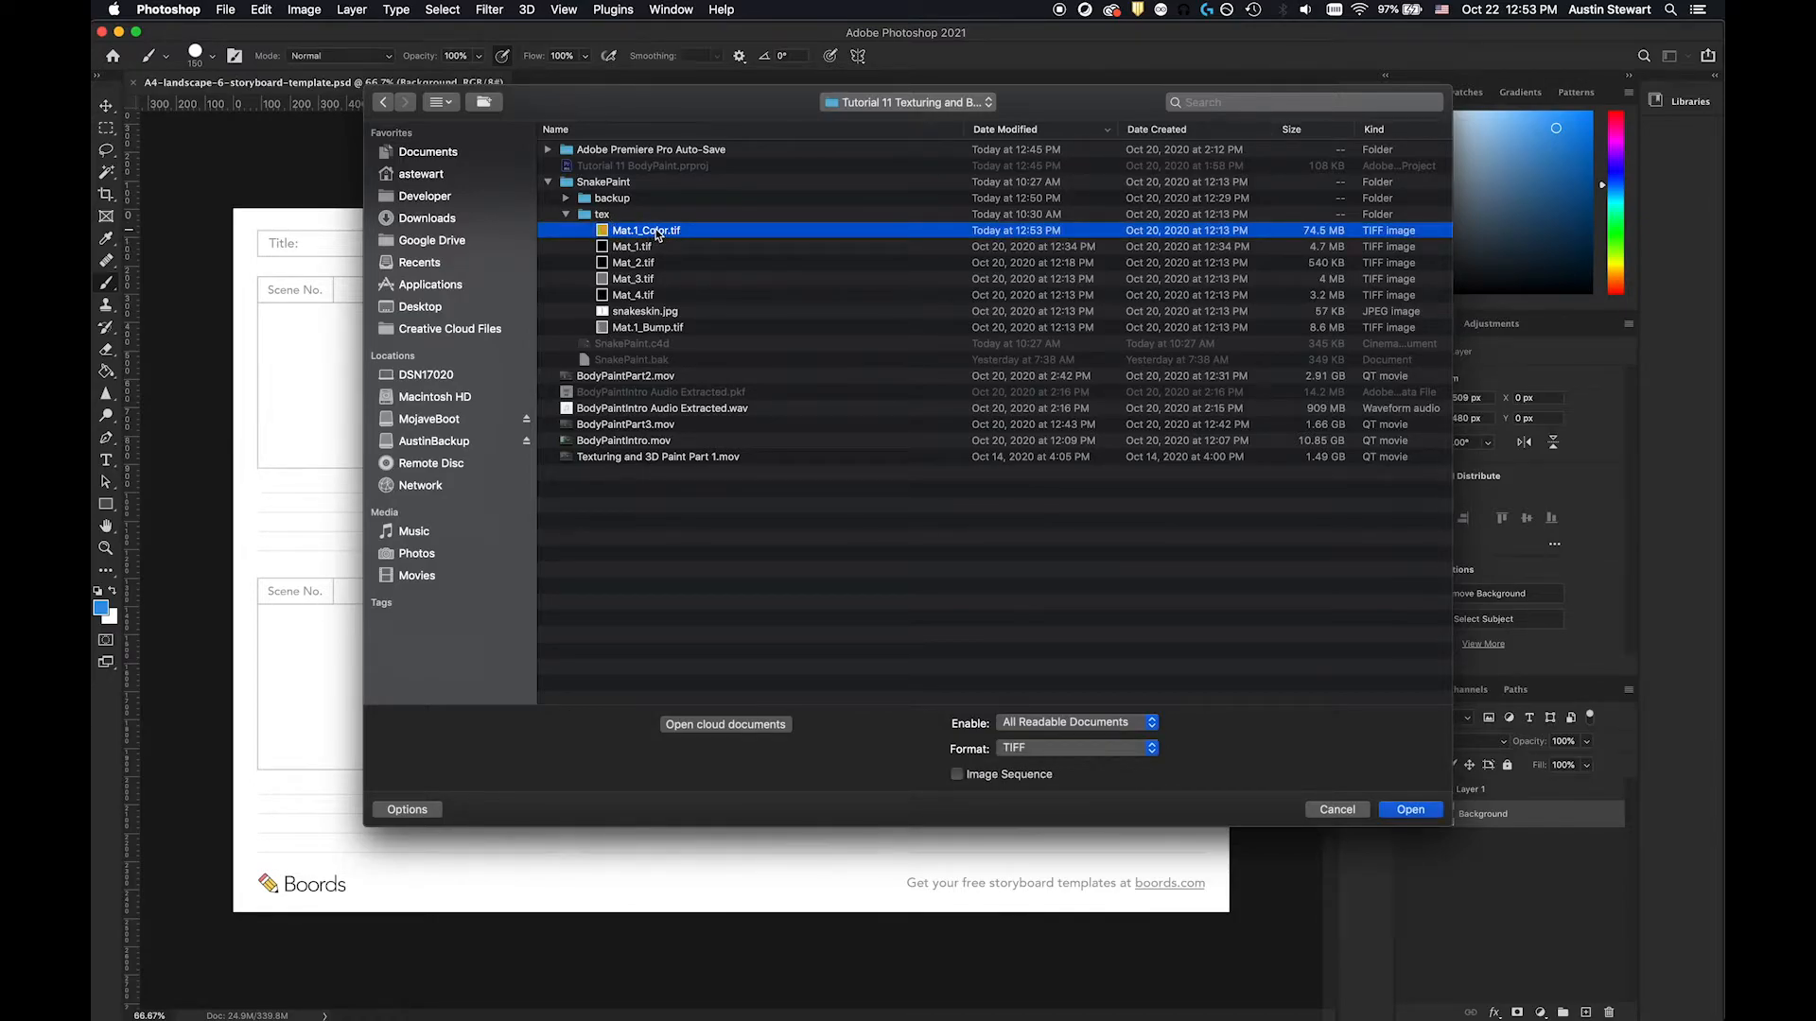
left_click(1412, 809)
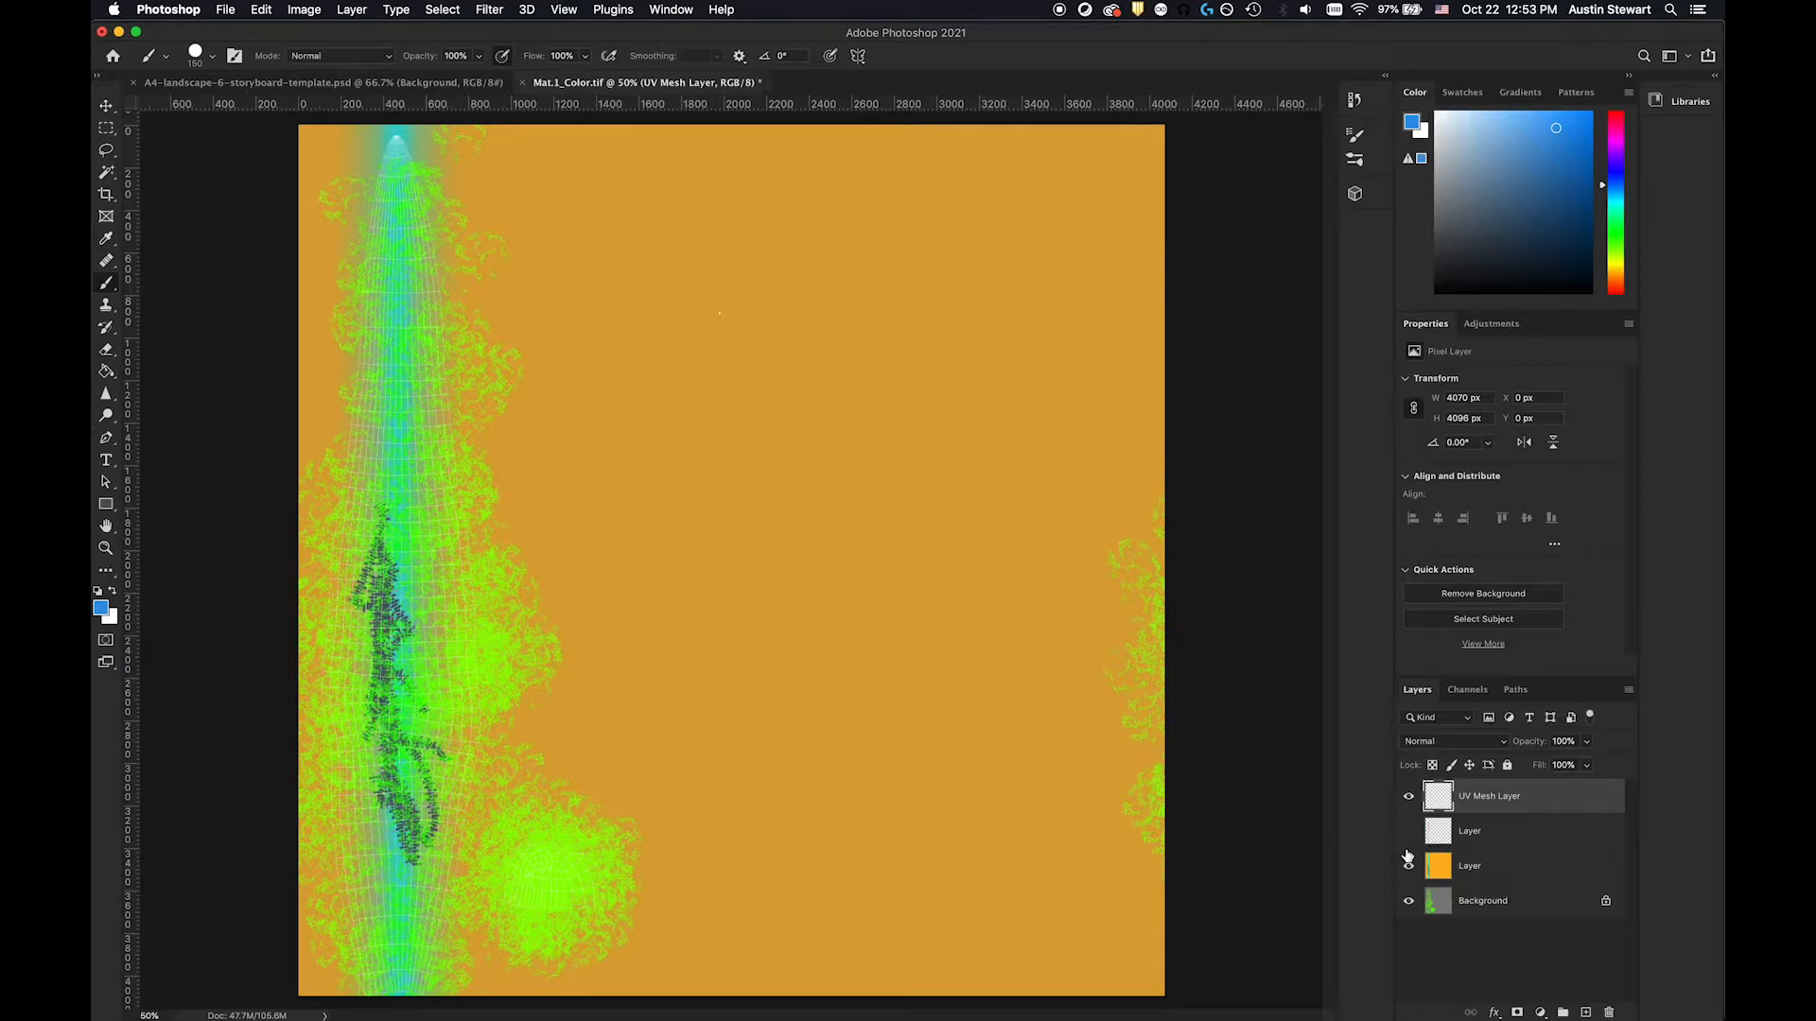
Step: Hide the Background and the orange painted layer, and add a new empty layer directly beneath the UV Mesh Layer
left_click(1408, 903)
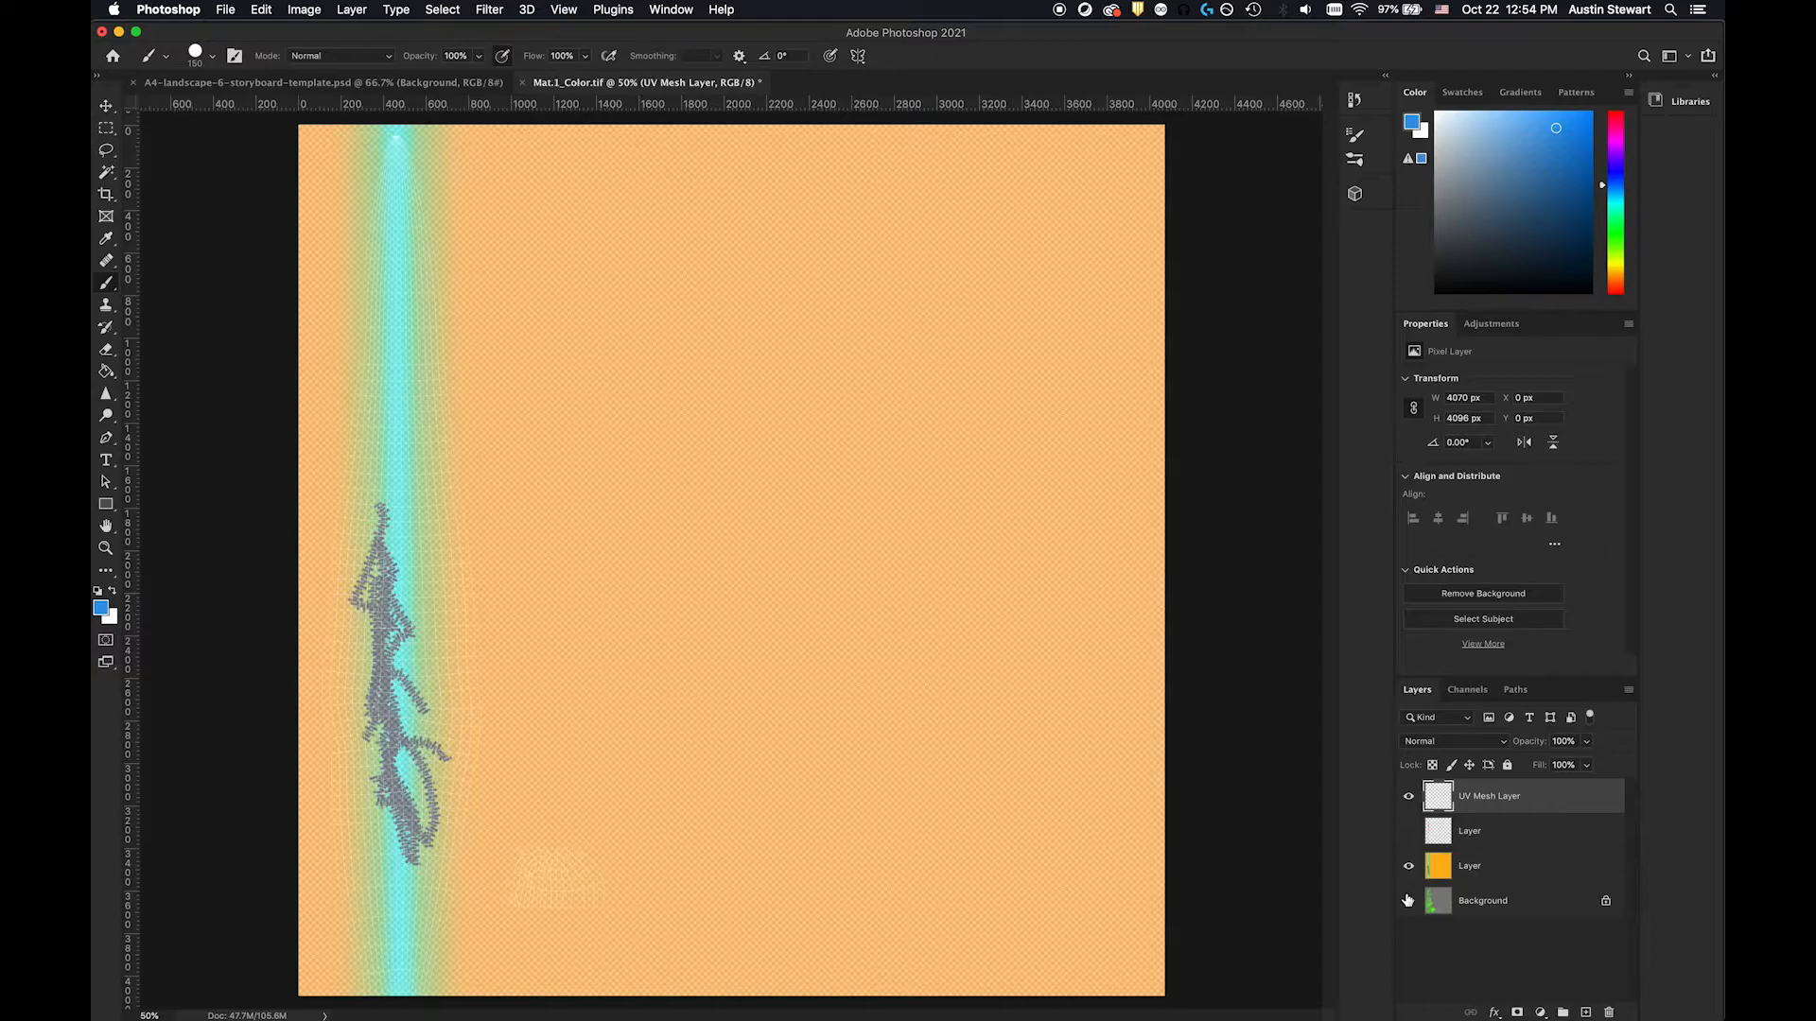
left_click(1408, 866)
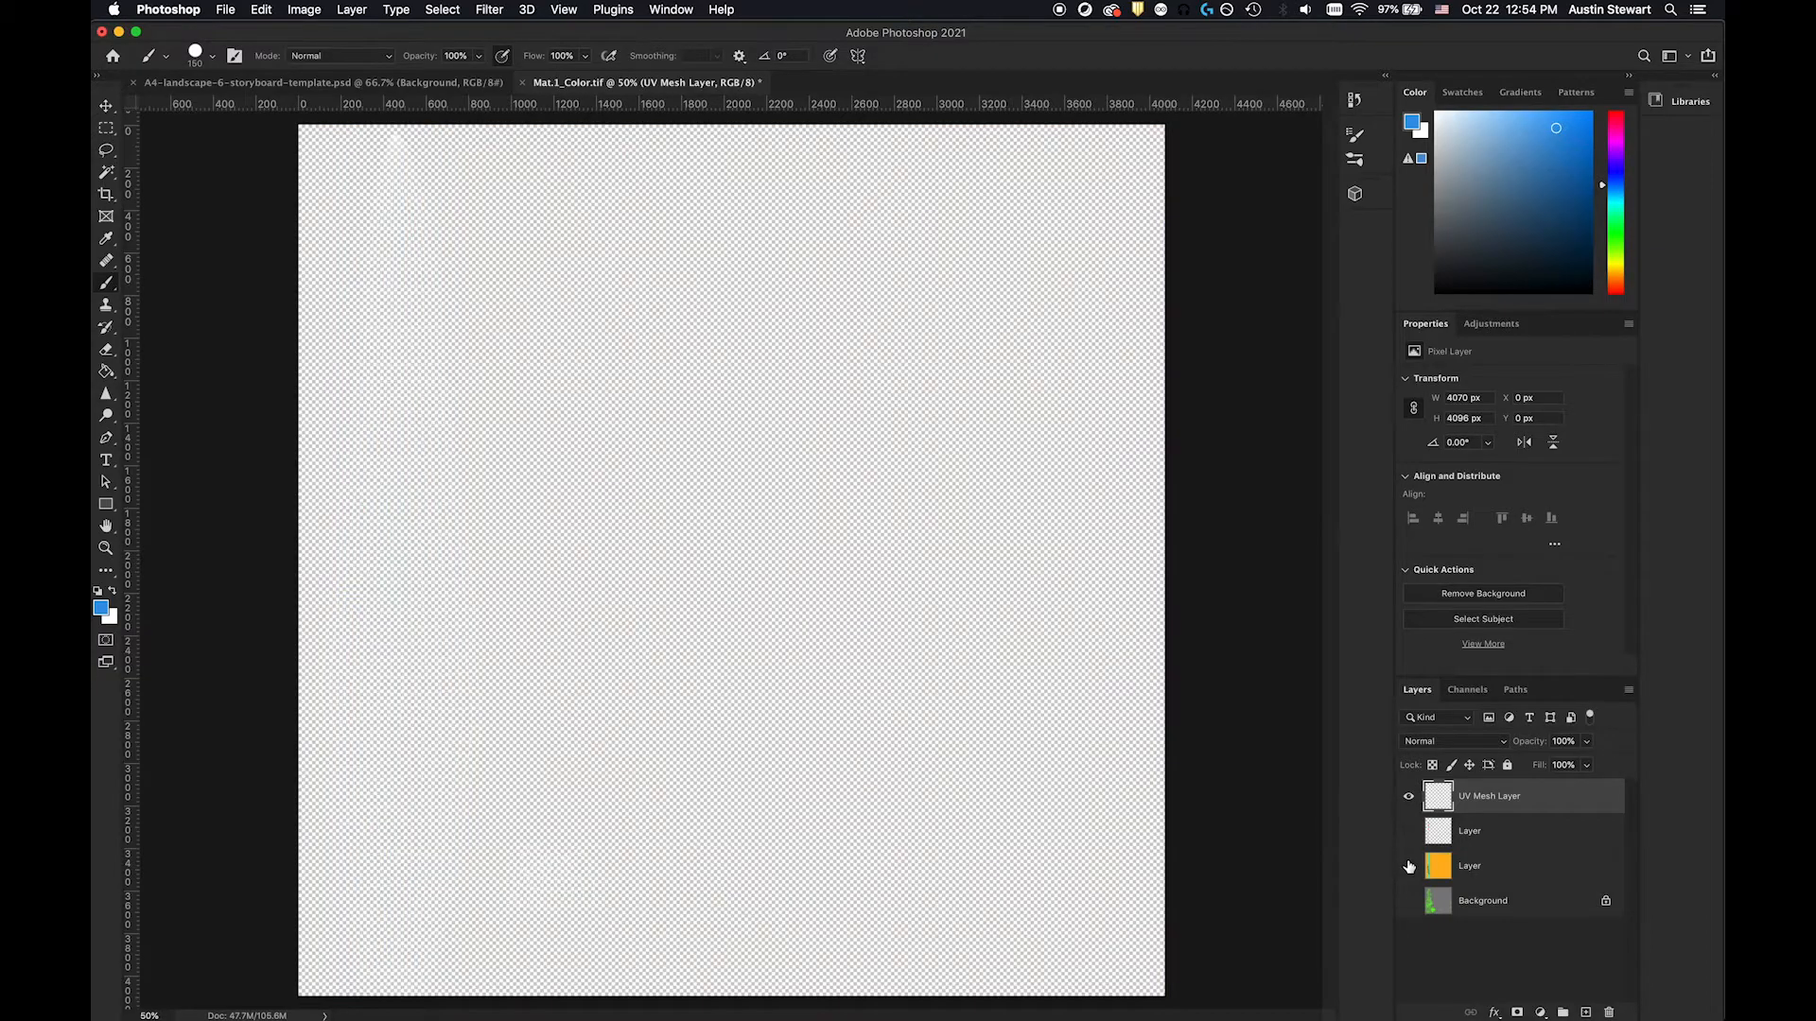
left_click(1586, 1013)
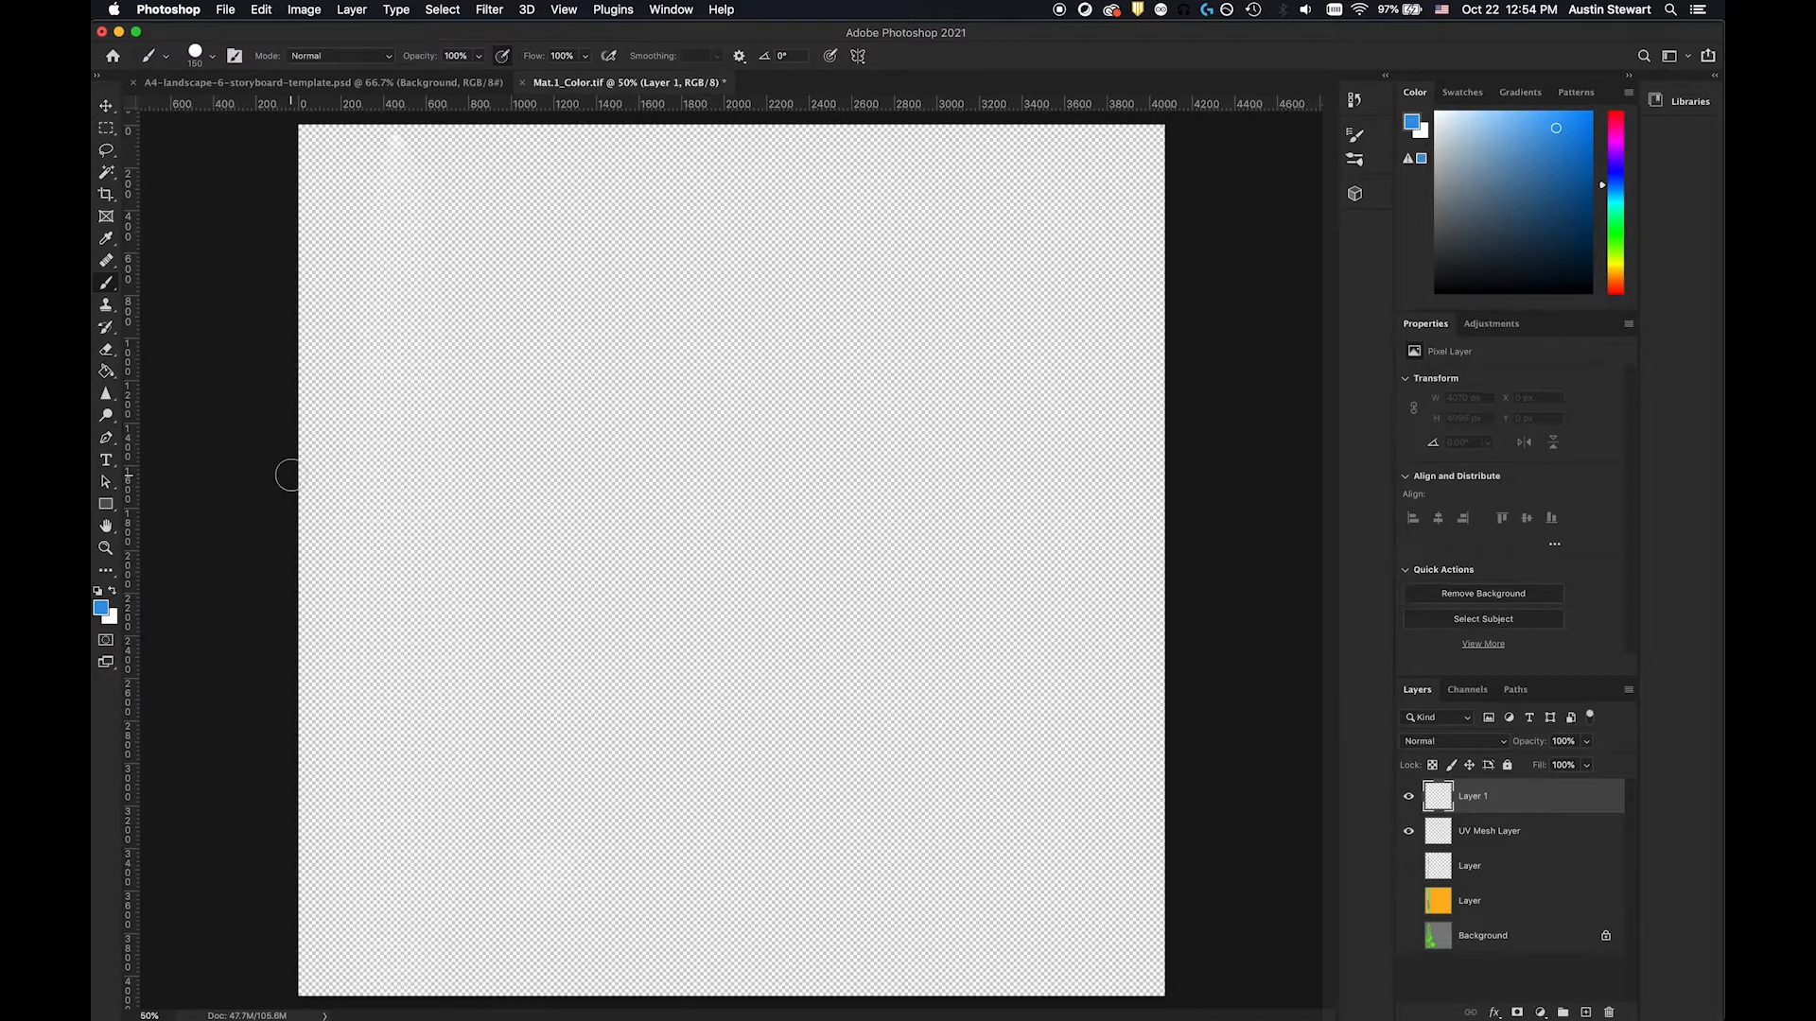
left_click_drag(1524, 806, 1521, 835)
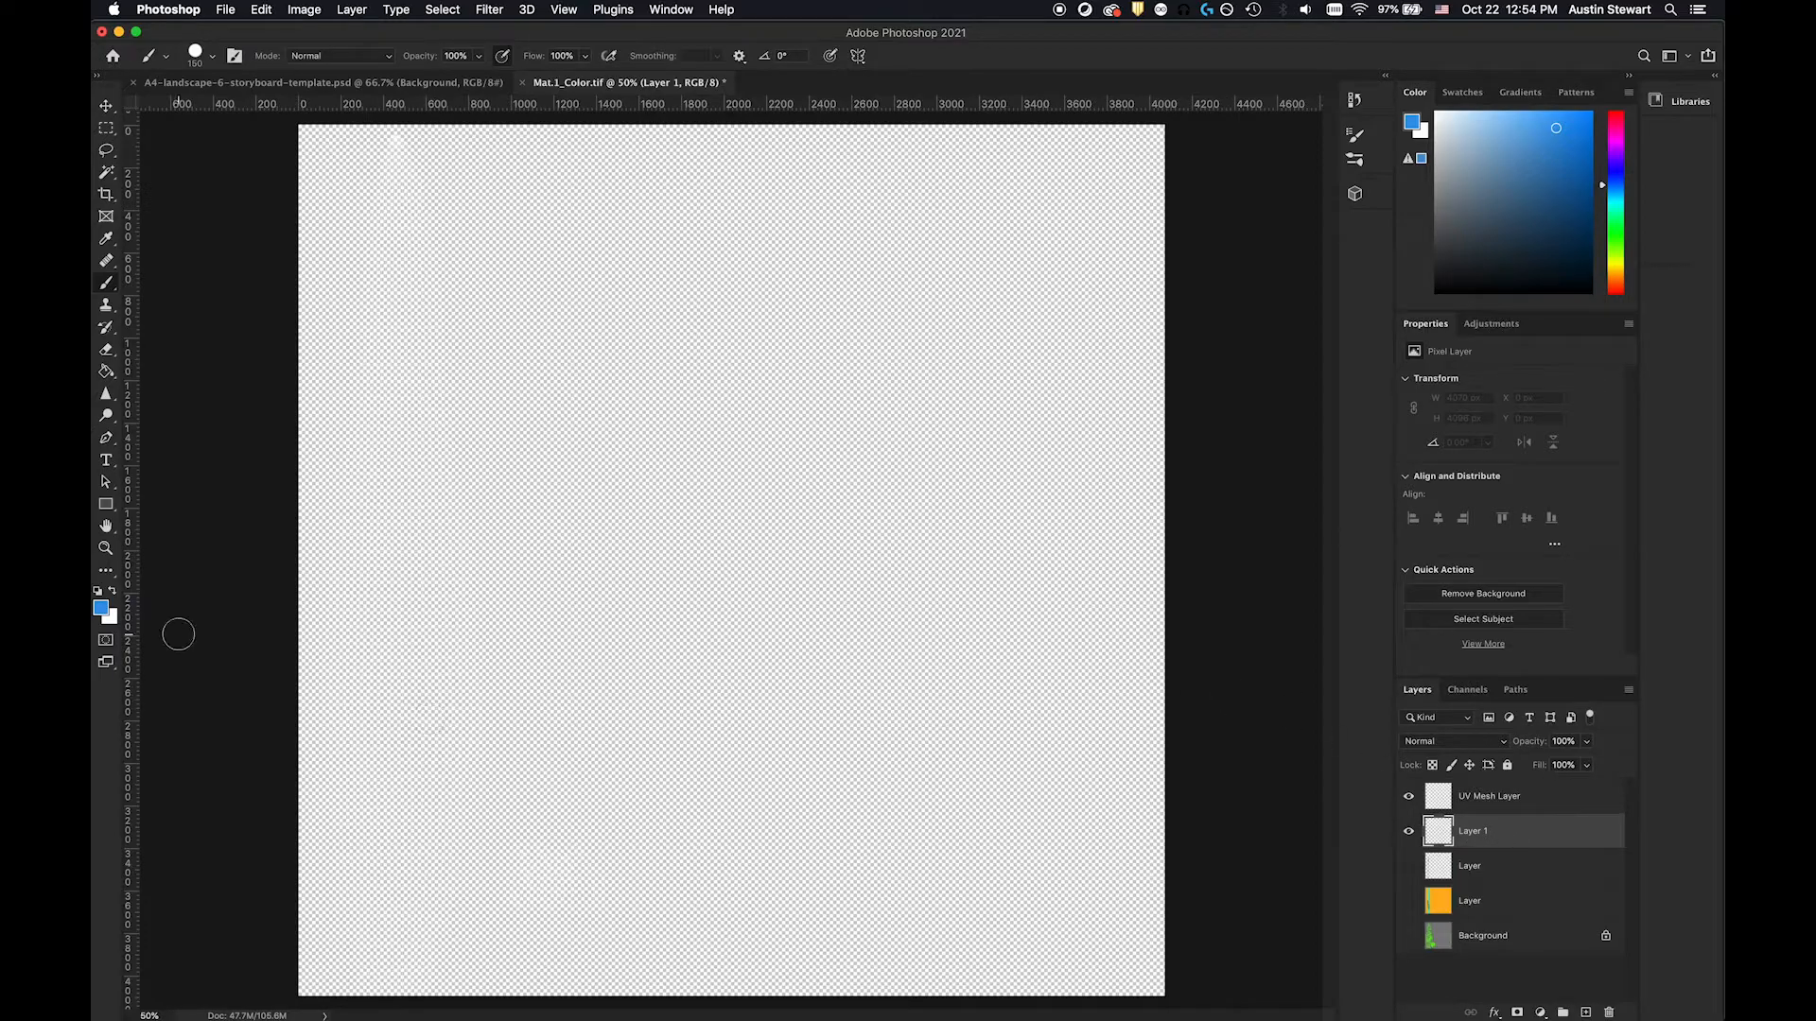
Step: Fill the new layer with a very dark blue foreground color using the Paint Bucket
left_click(100, 607)
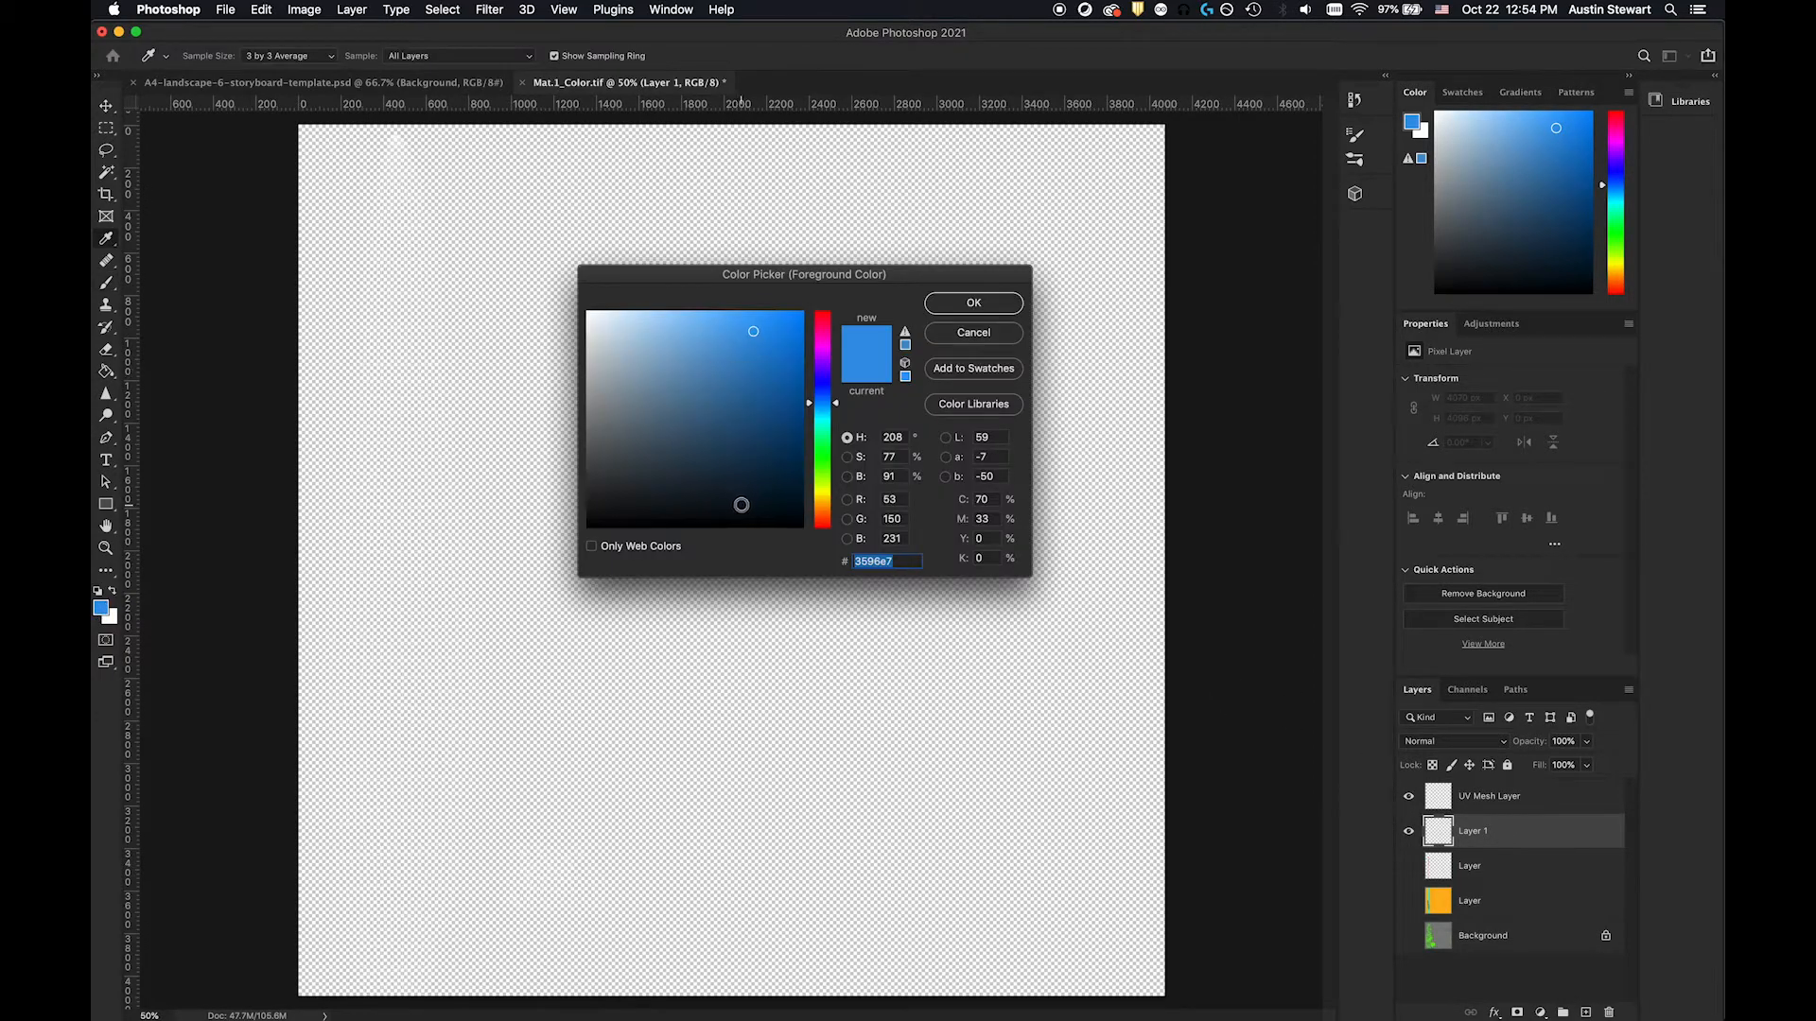
left_click(690, 499)
left_click(968, 311)
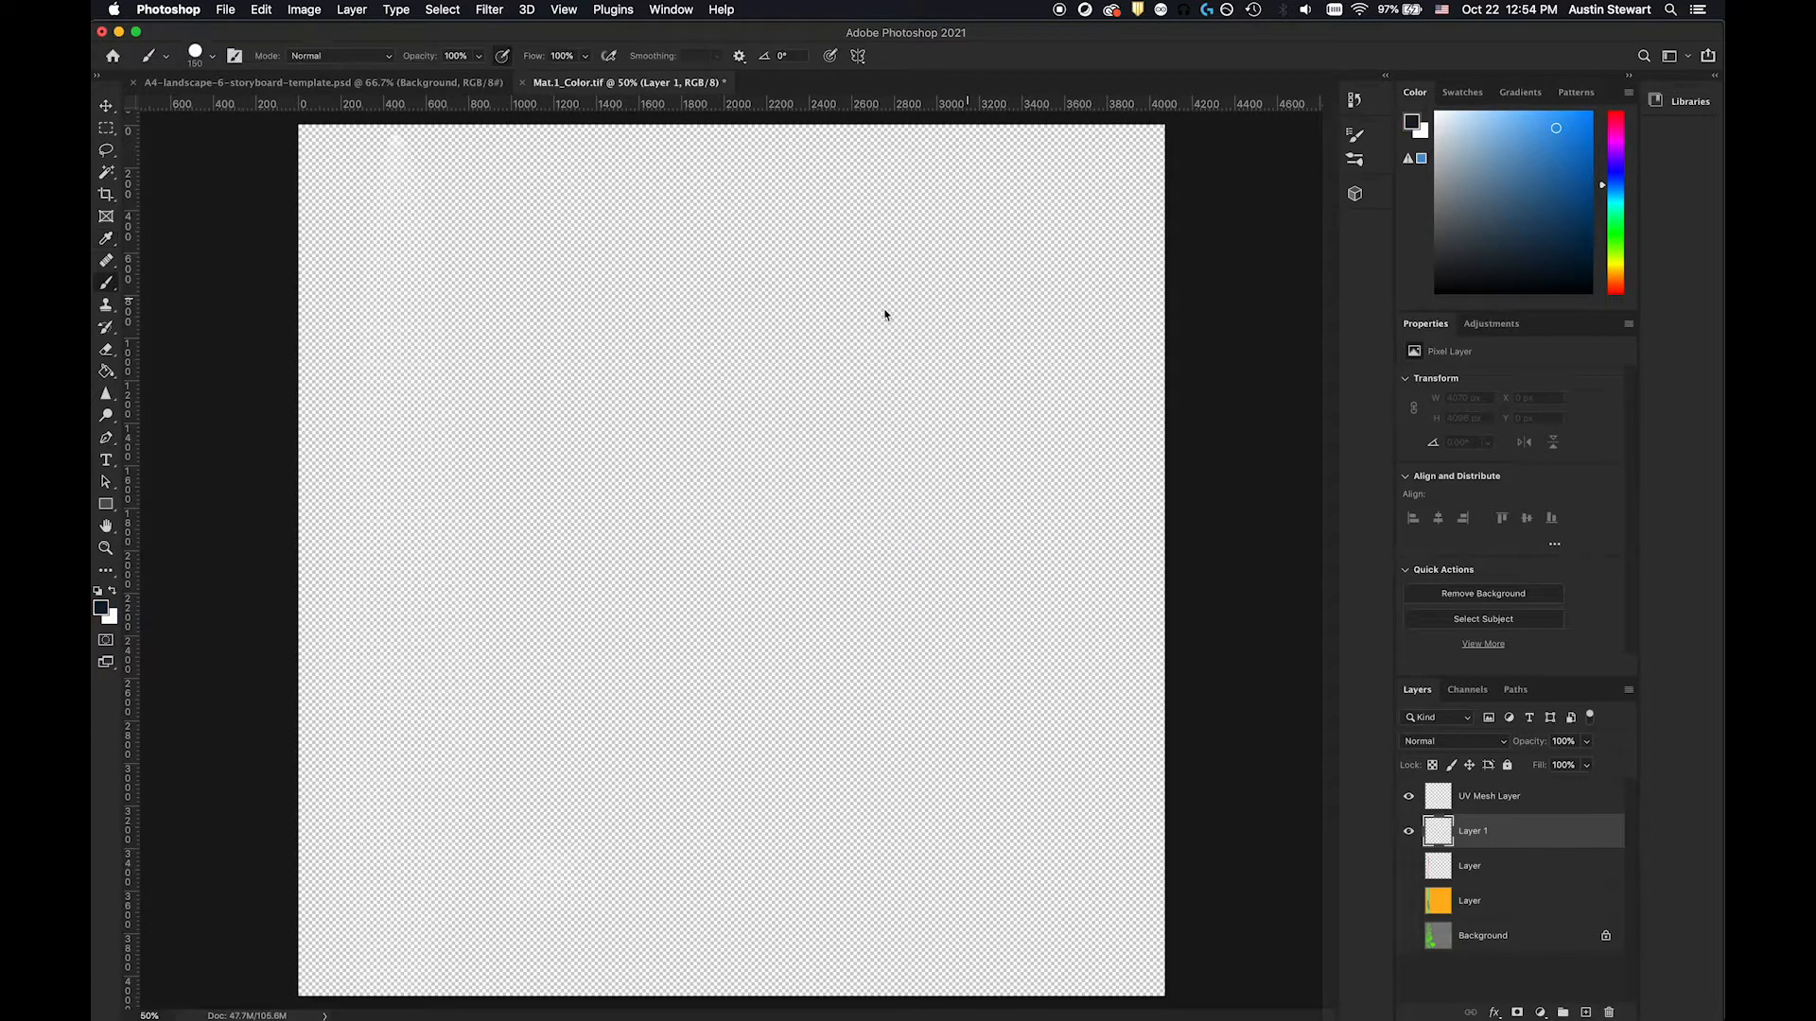
left_click(106, 372)
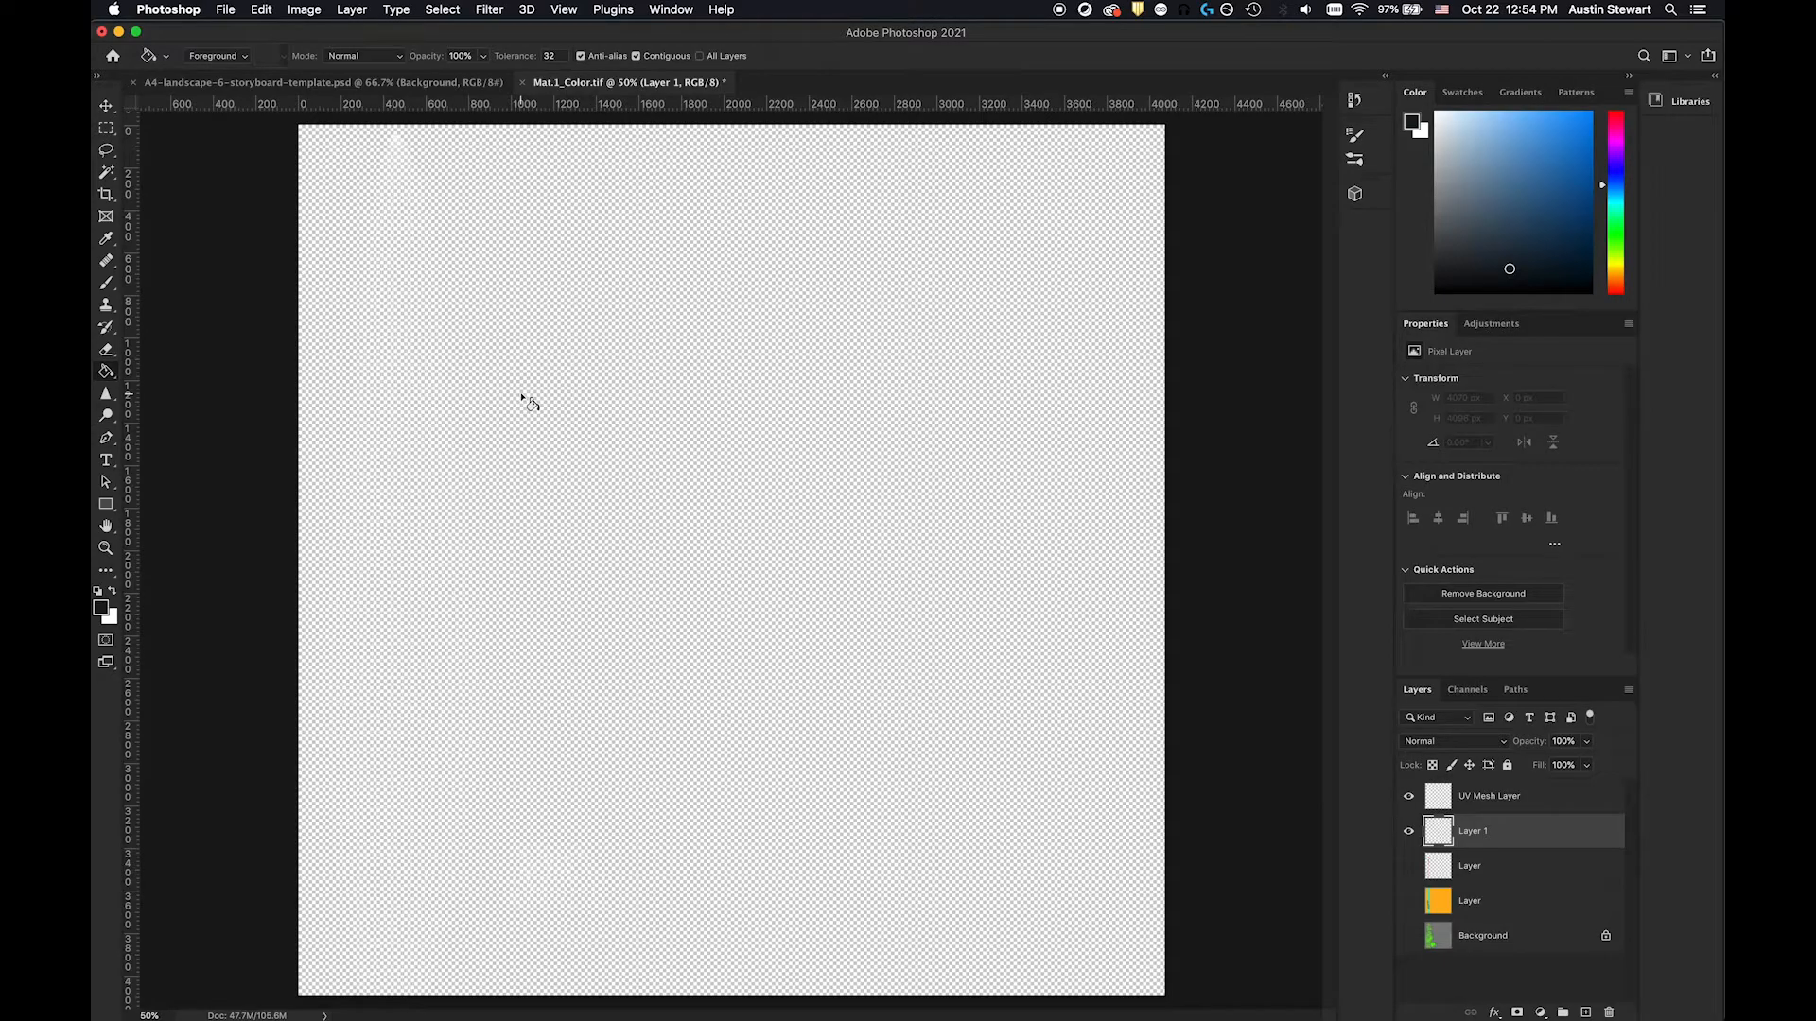
left_click(522, 398)
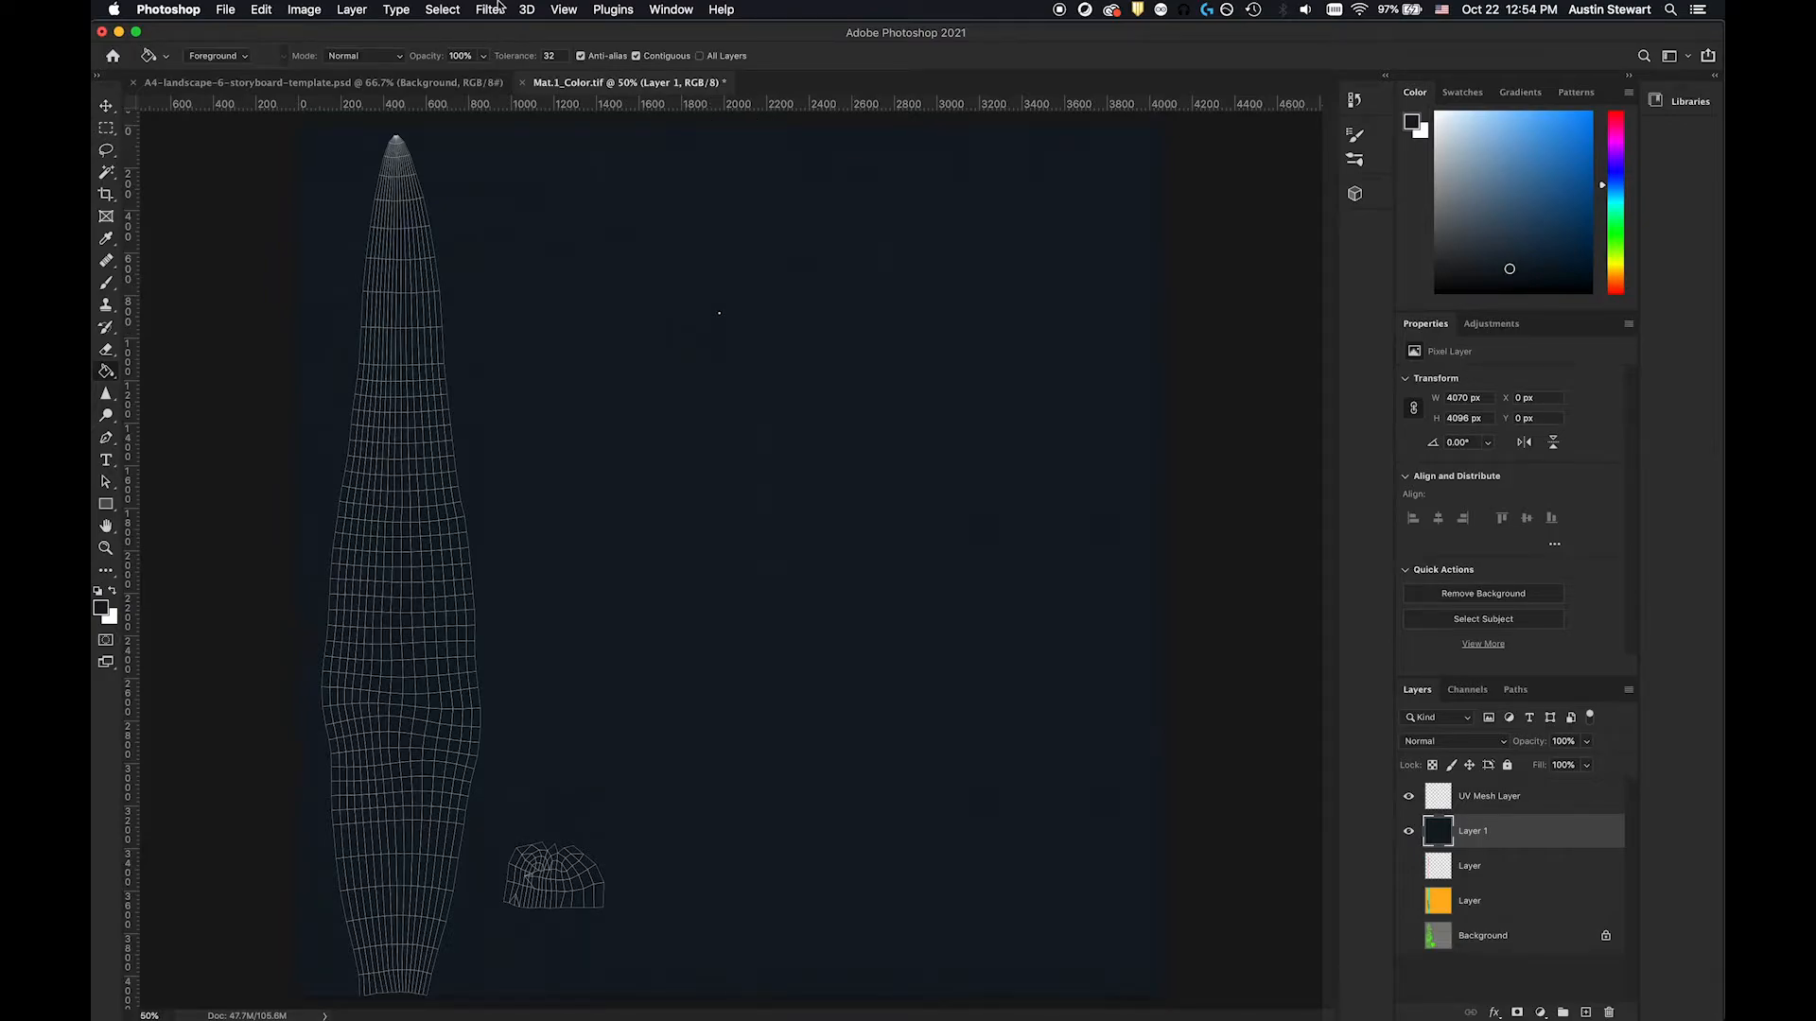
Step: Place snakeskin.jpg from the tex folder as an embedded image above the dark blue layer
left_click(227, 10)
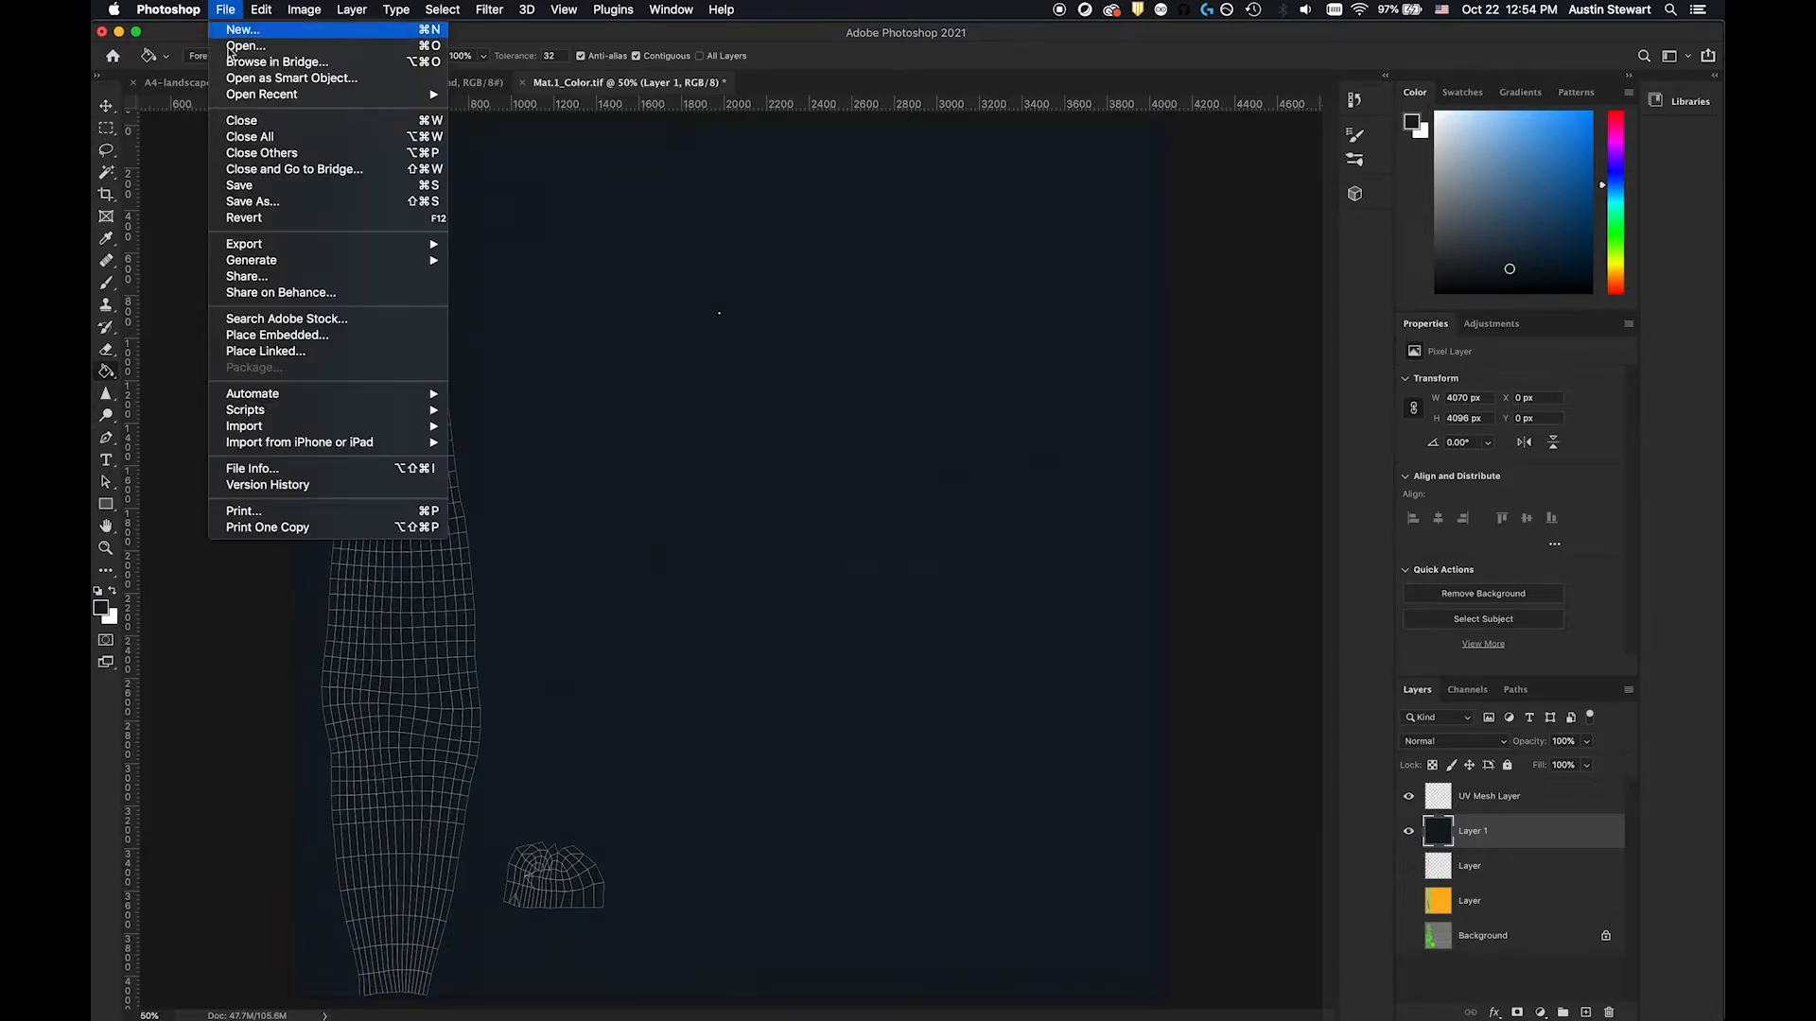
left_click(292, 340)
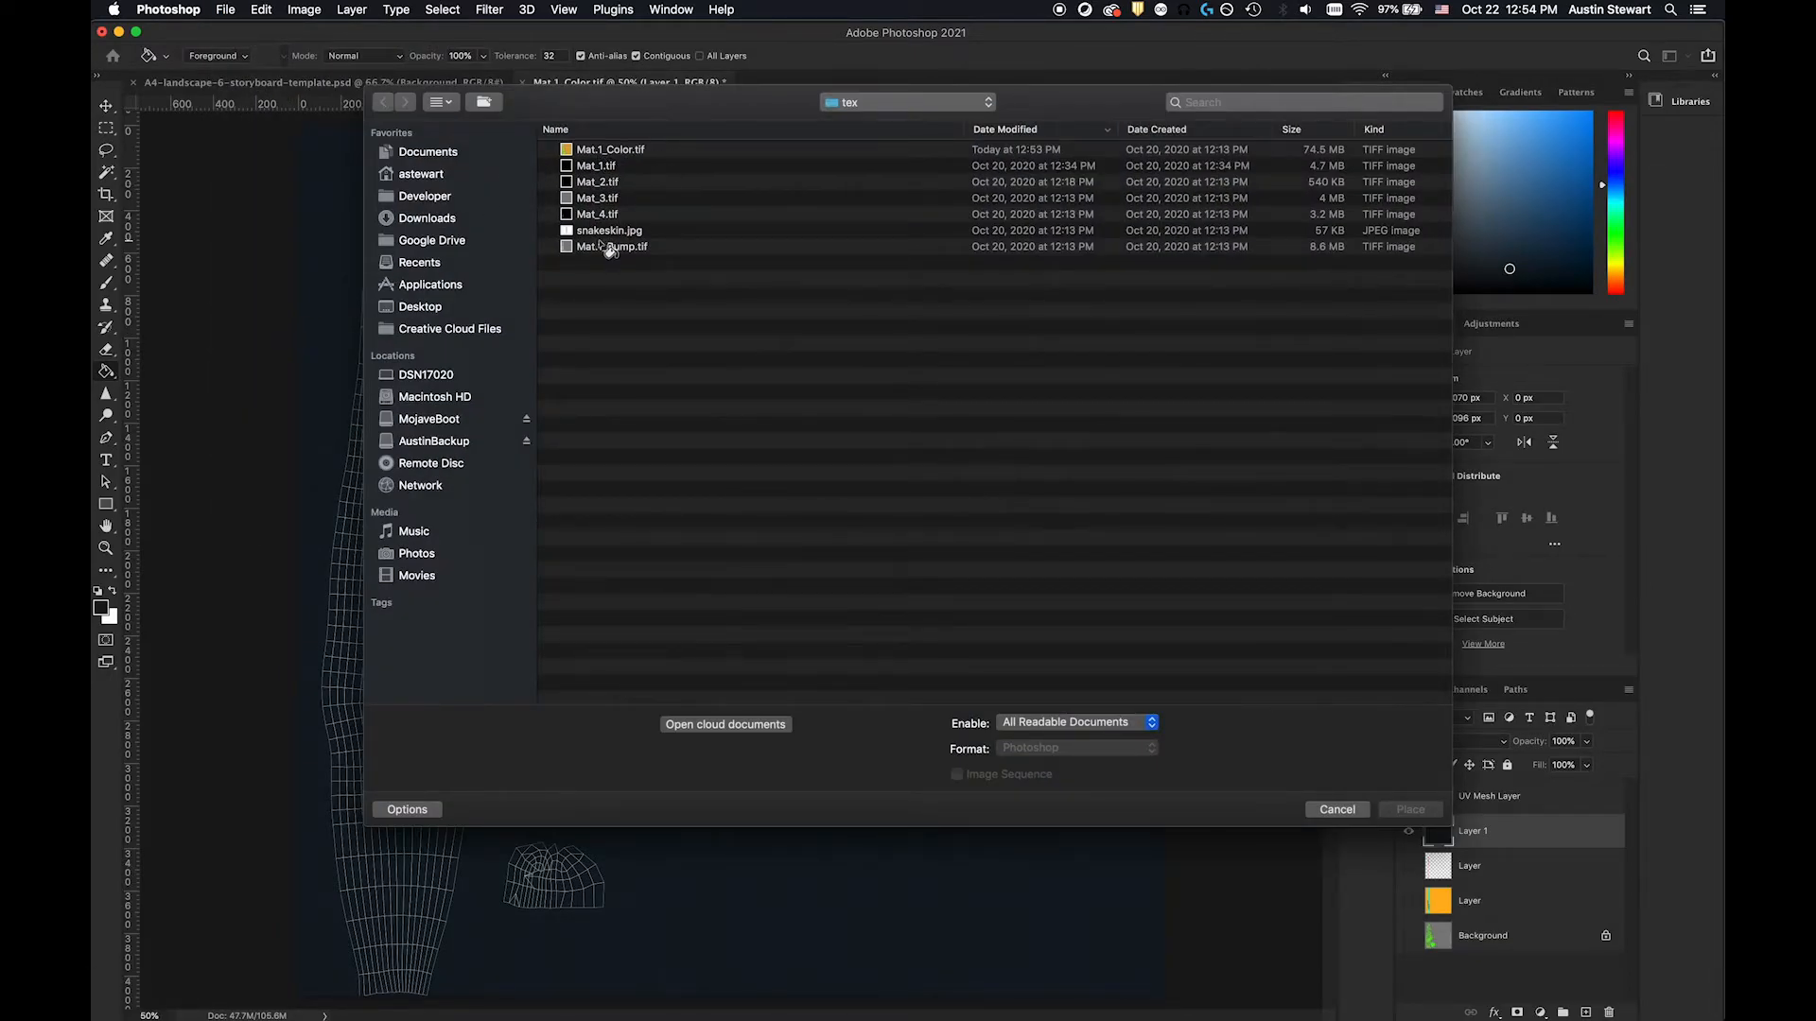
left_click(606, 233)
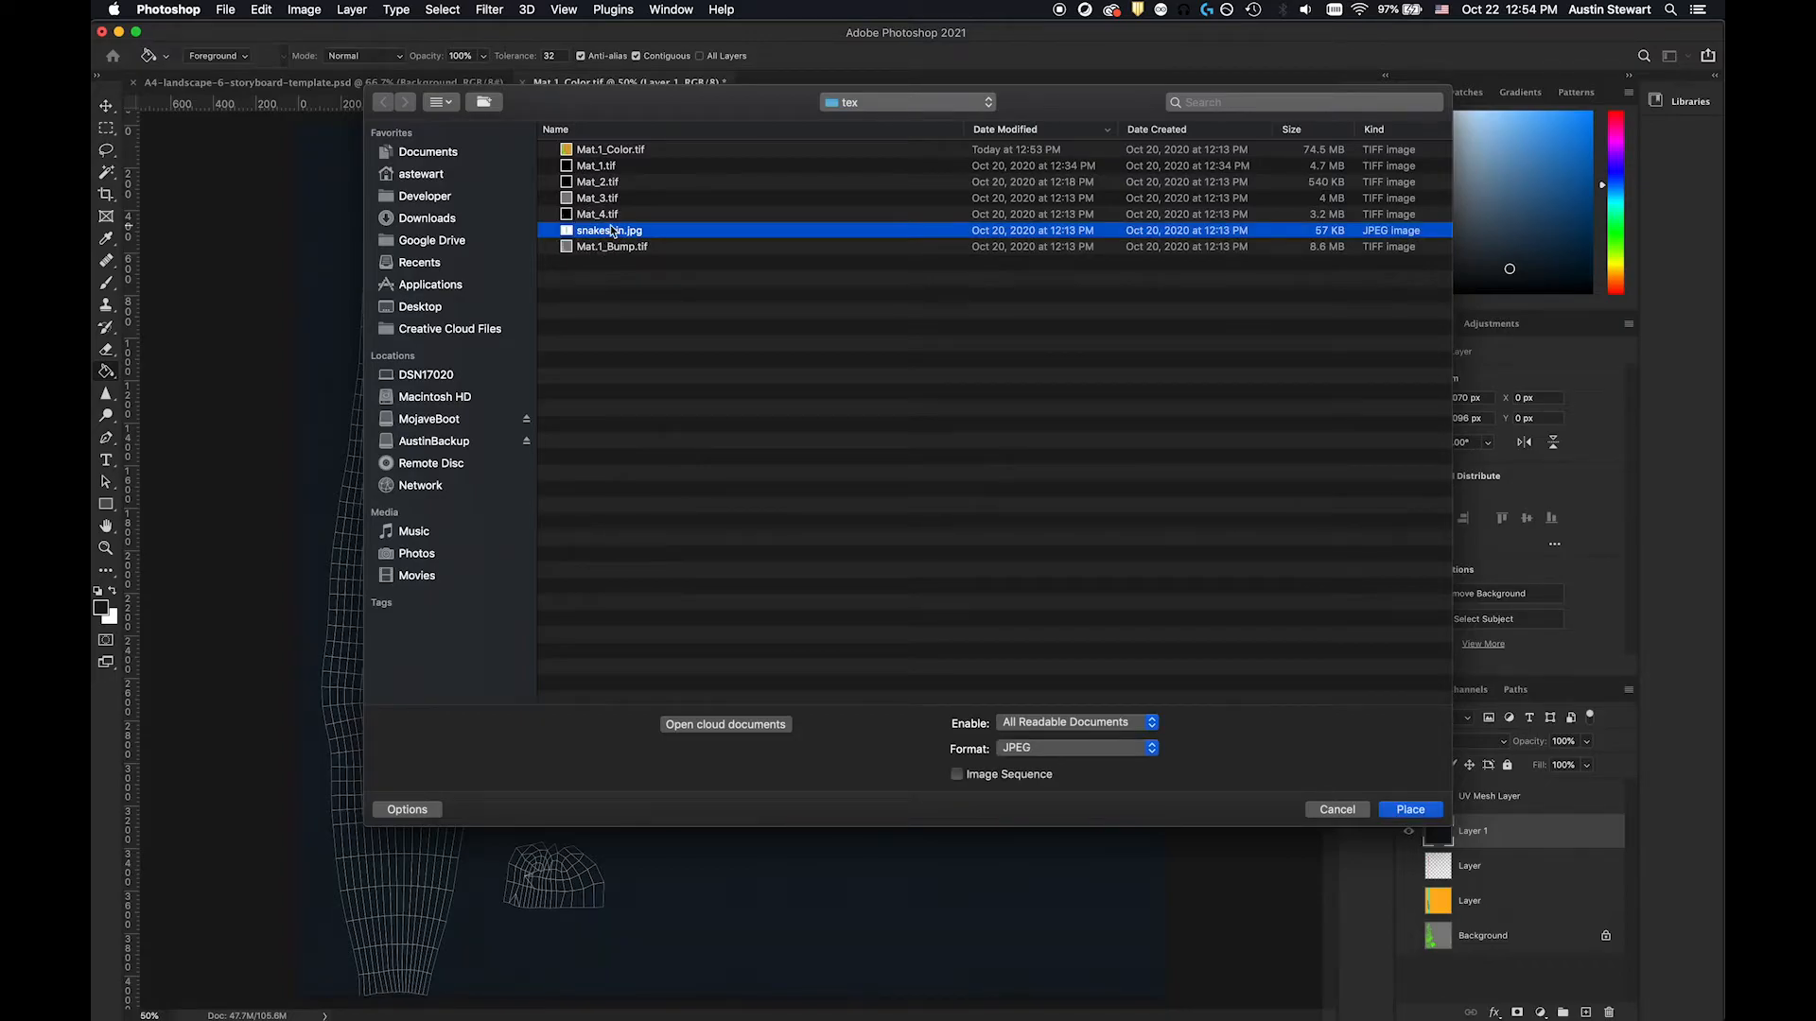
left_click(1411, 810)
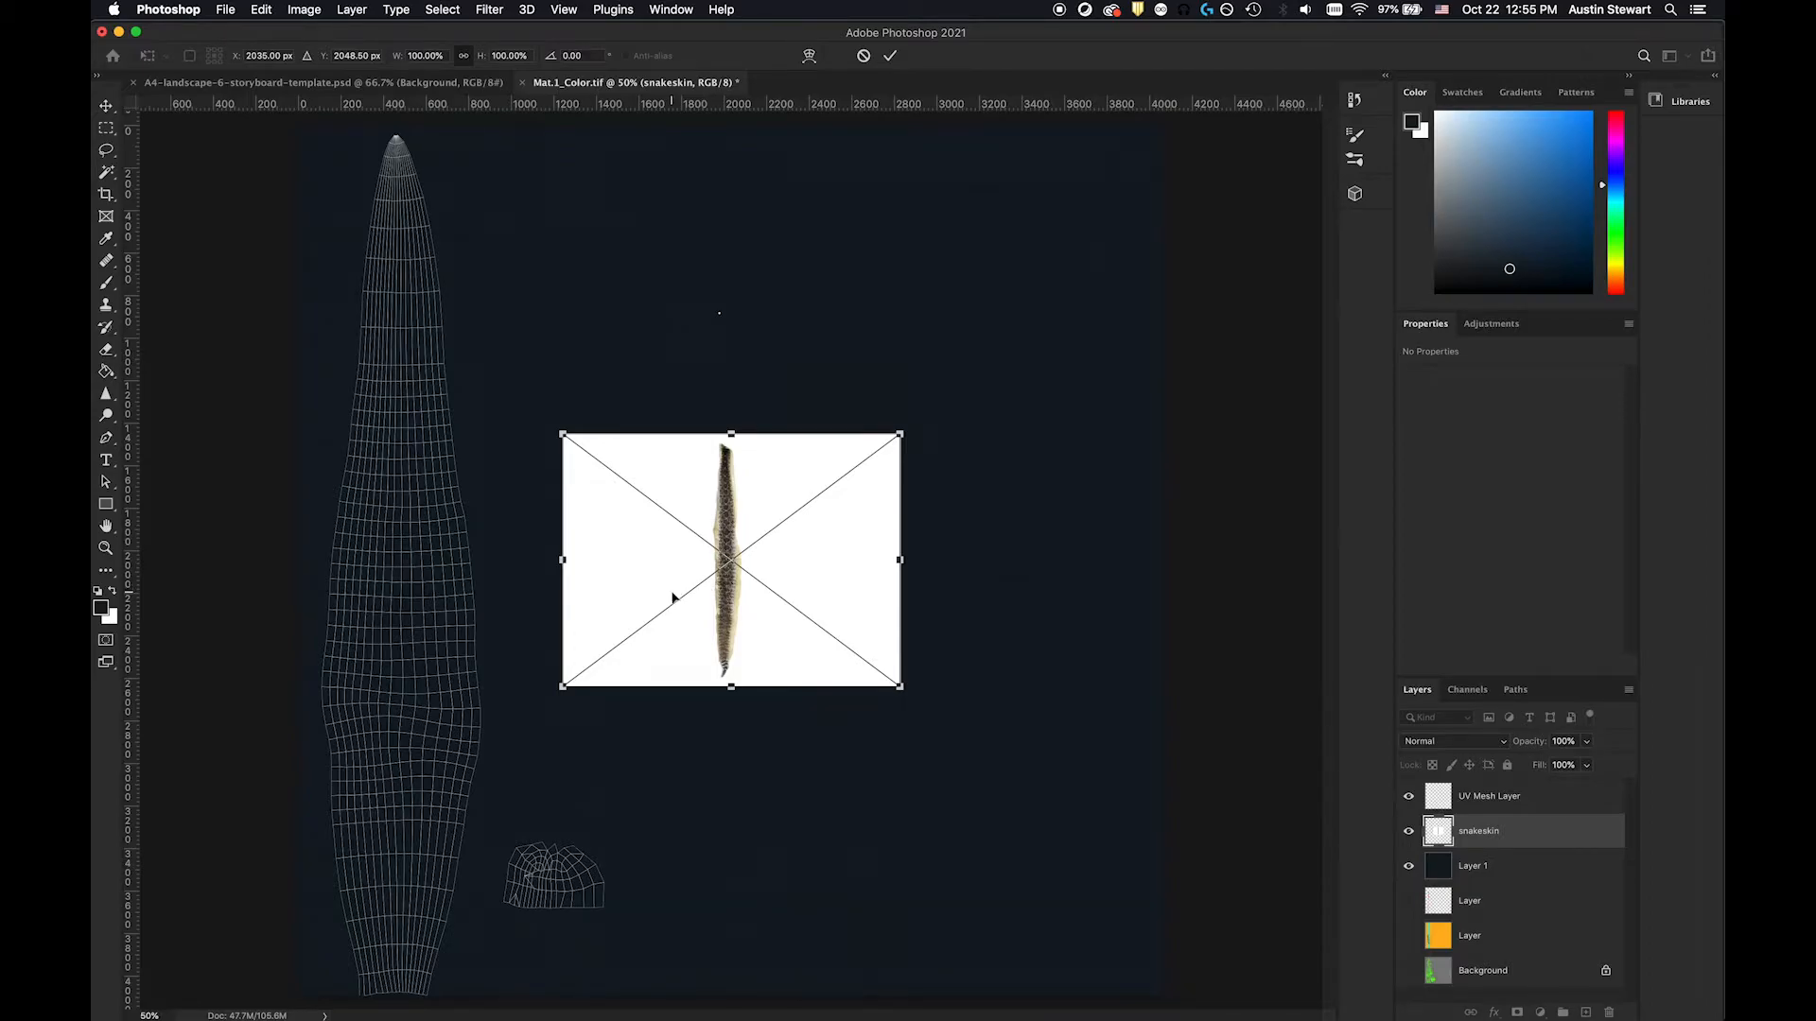
Step: Enlarge the placed snakeskin image to about 293% and position it over the long snake-body UV mesh
scroll(676, 600, "down", 2, "alt")
scroll(676, 601, "up", 5, "alt")
scroll(676, 601, "down", 4, "alt")
scroll(676, 601, "down", 3, "alt")
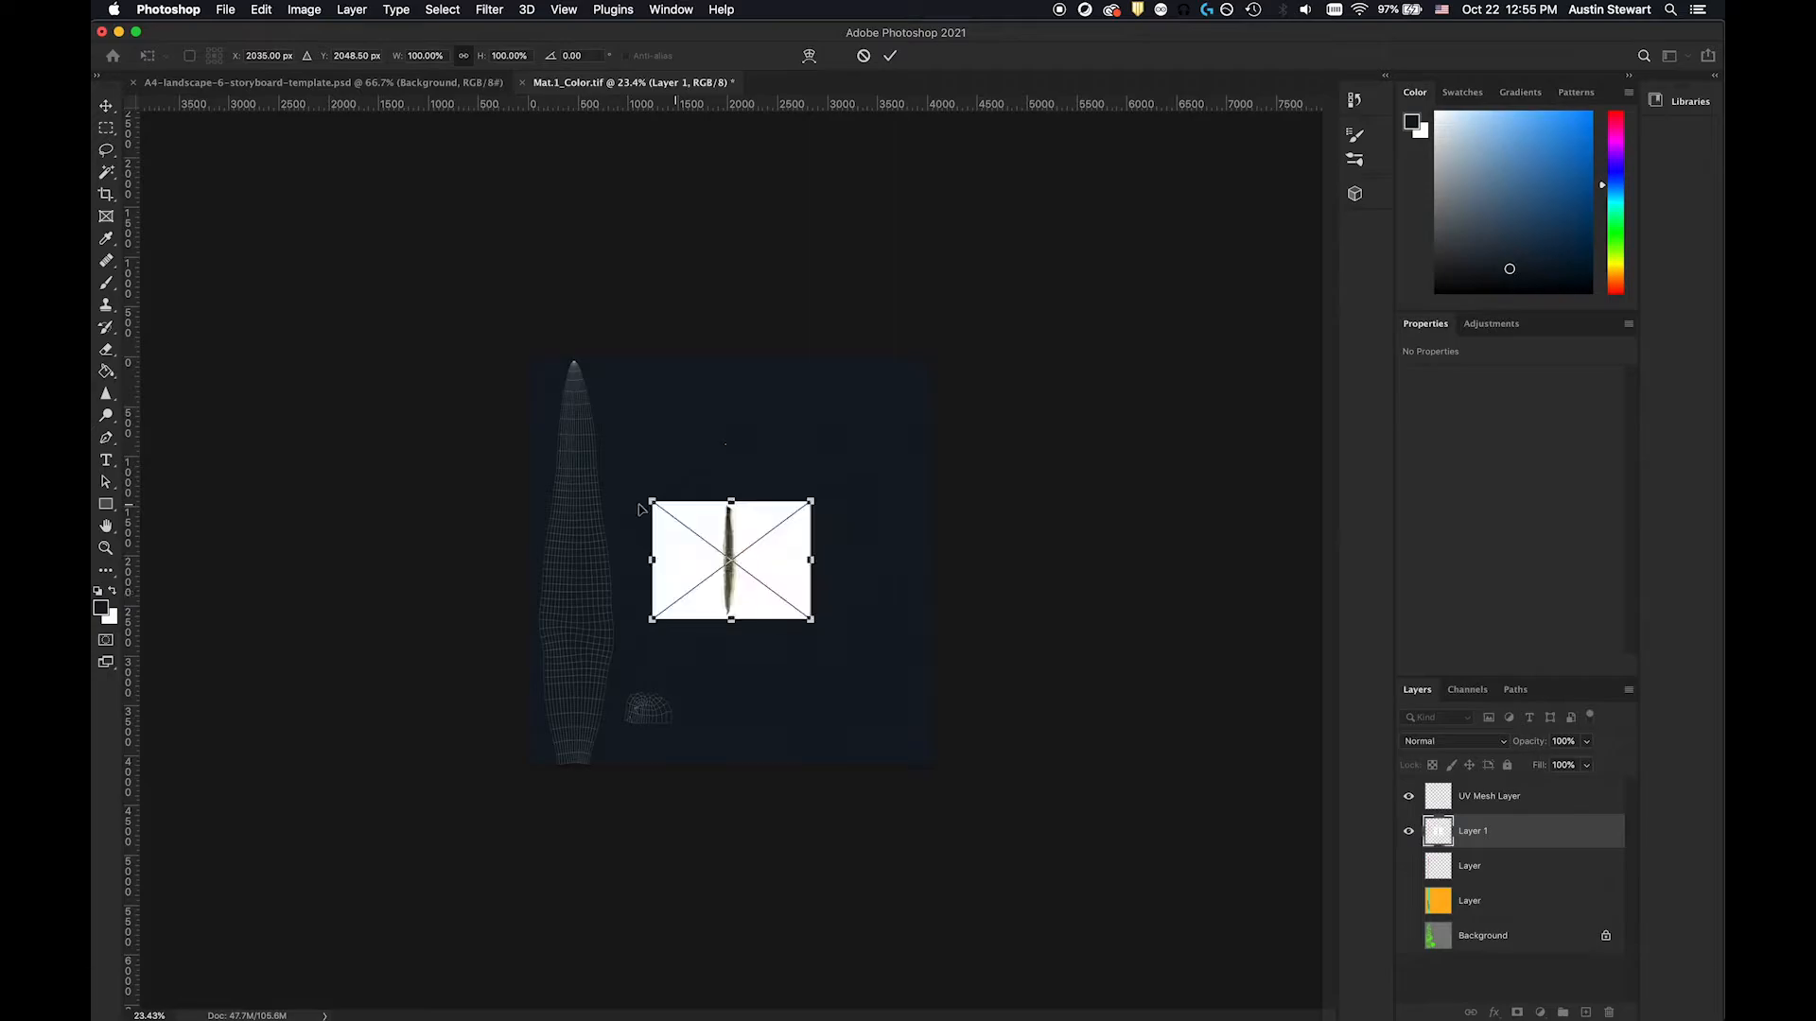
left_click_drag(647, 497, 336, 280)
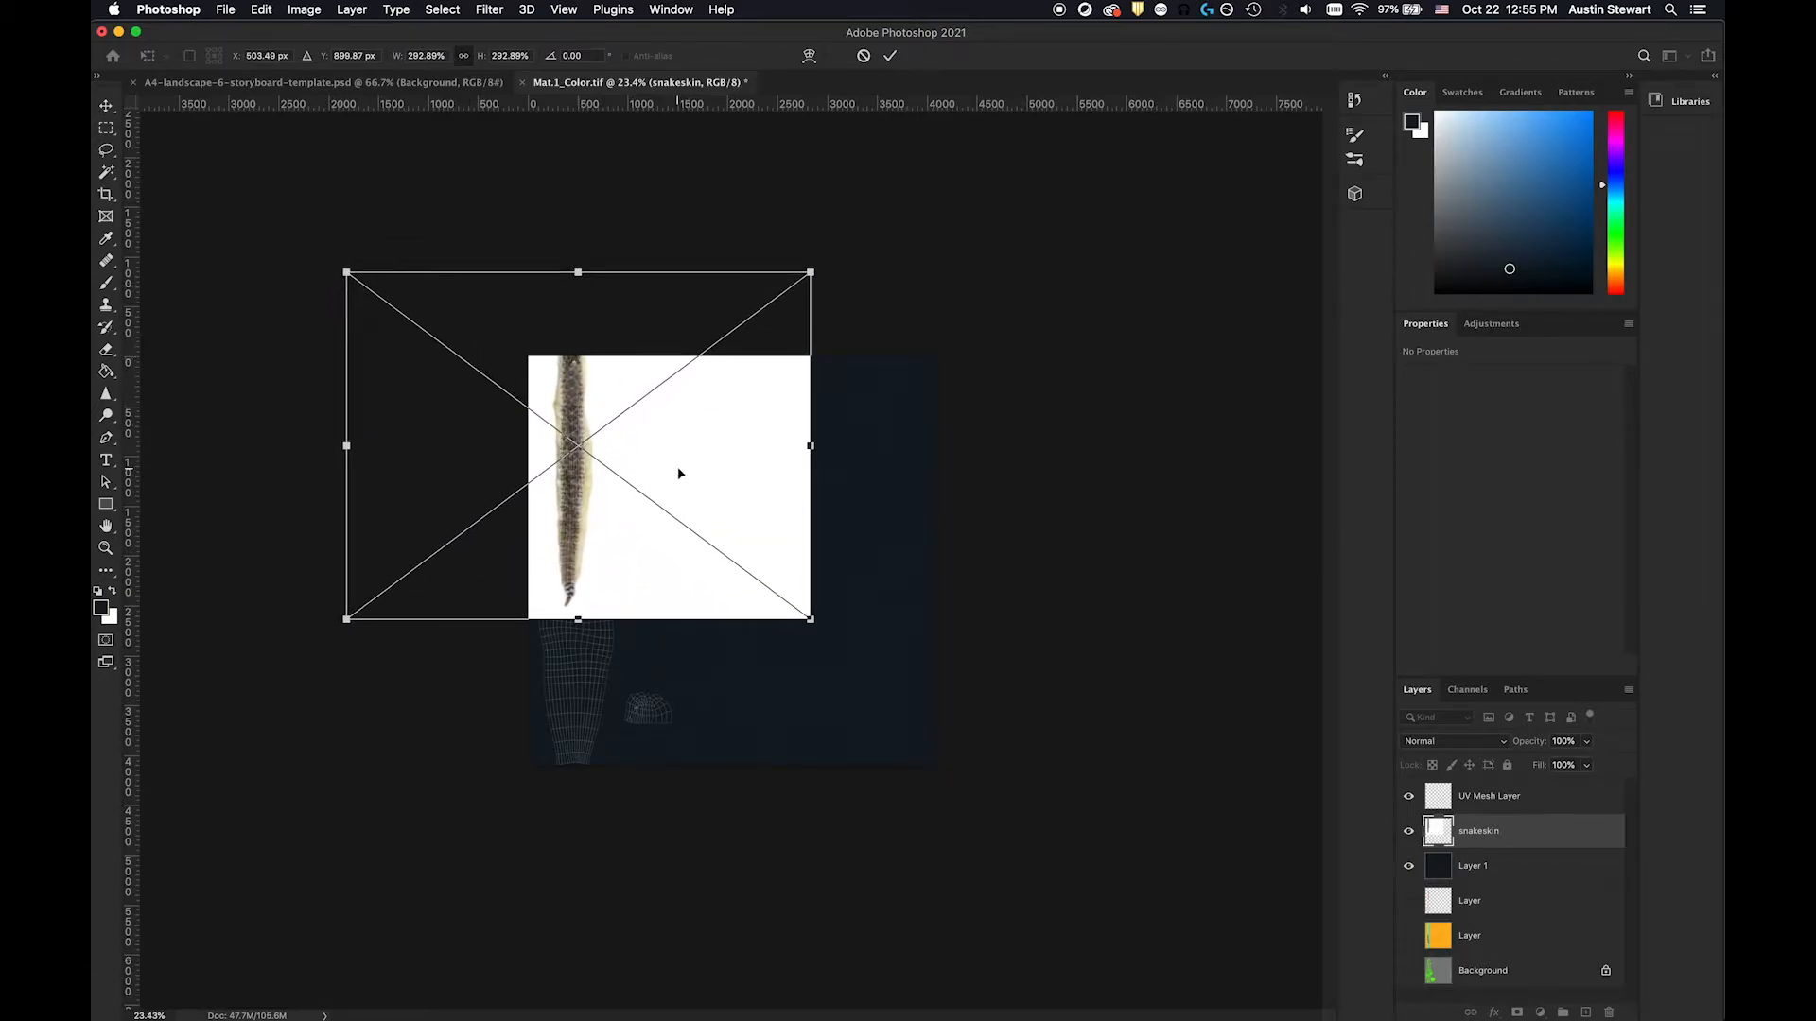
left_click_drag(685, 483, 689, 605)
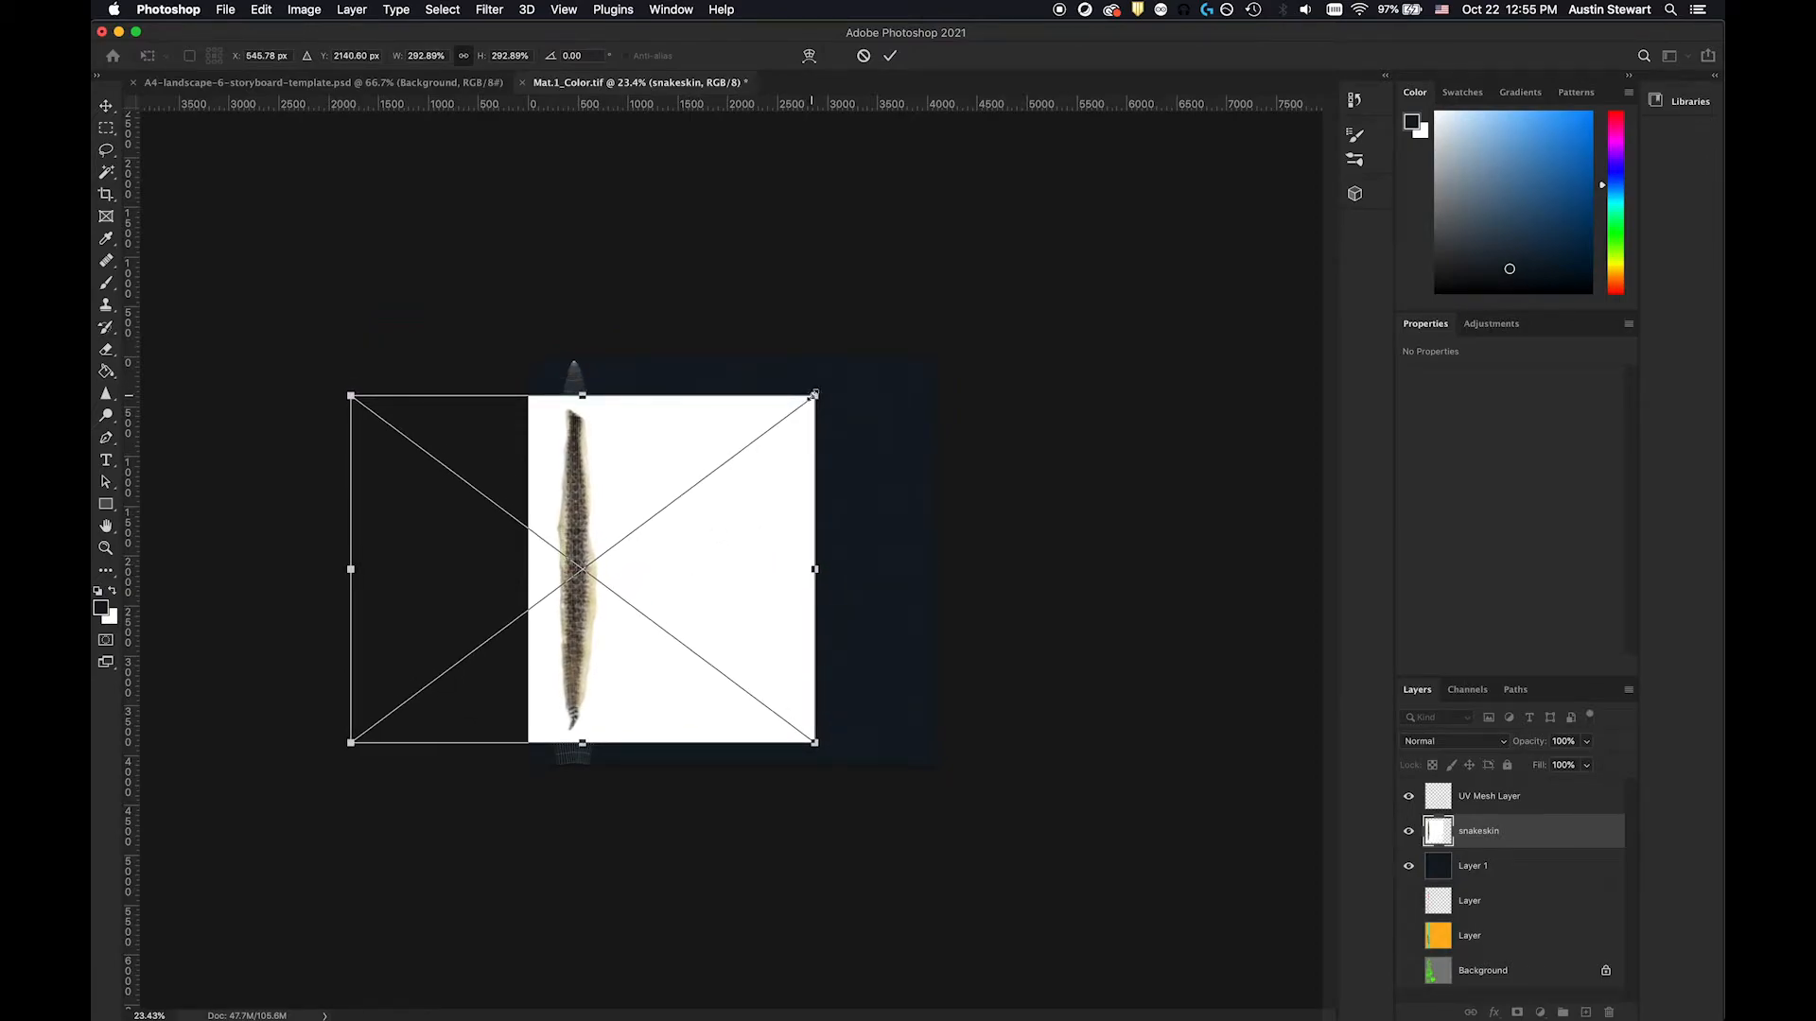
Step: Scale the snakeskin image from its center to about 385% to match the body mesh's length, and commit the placement
left_click_drag(814, 395, 872, 324, "alt")
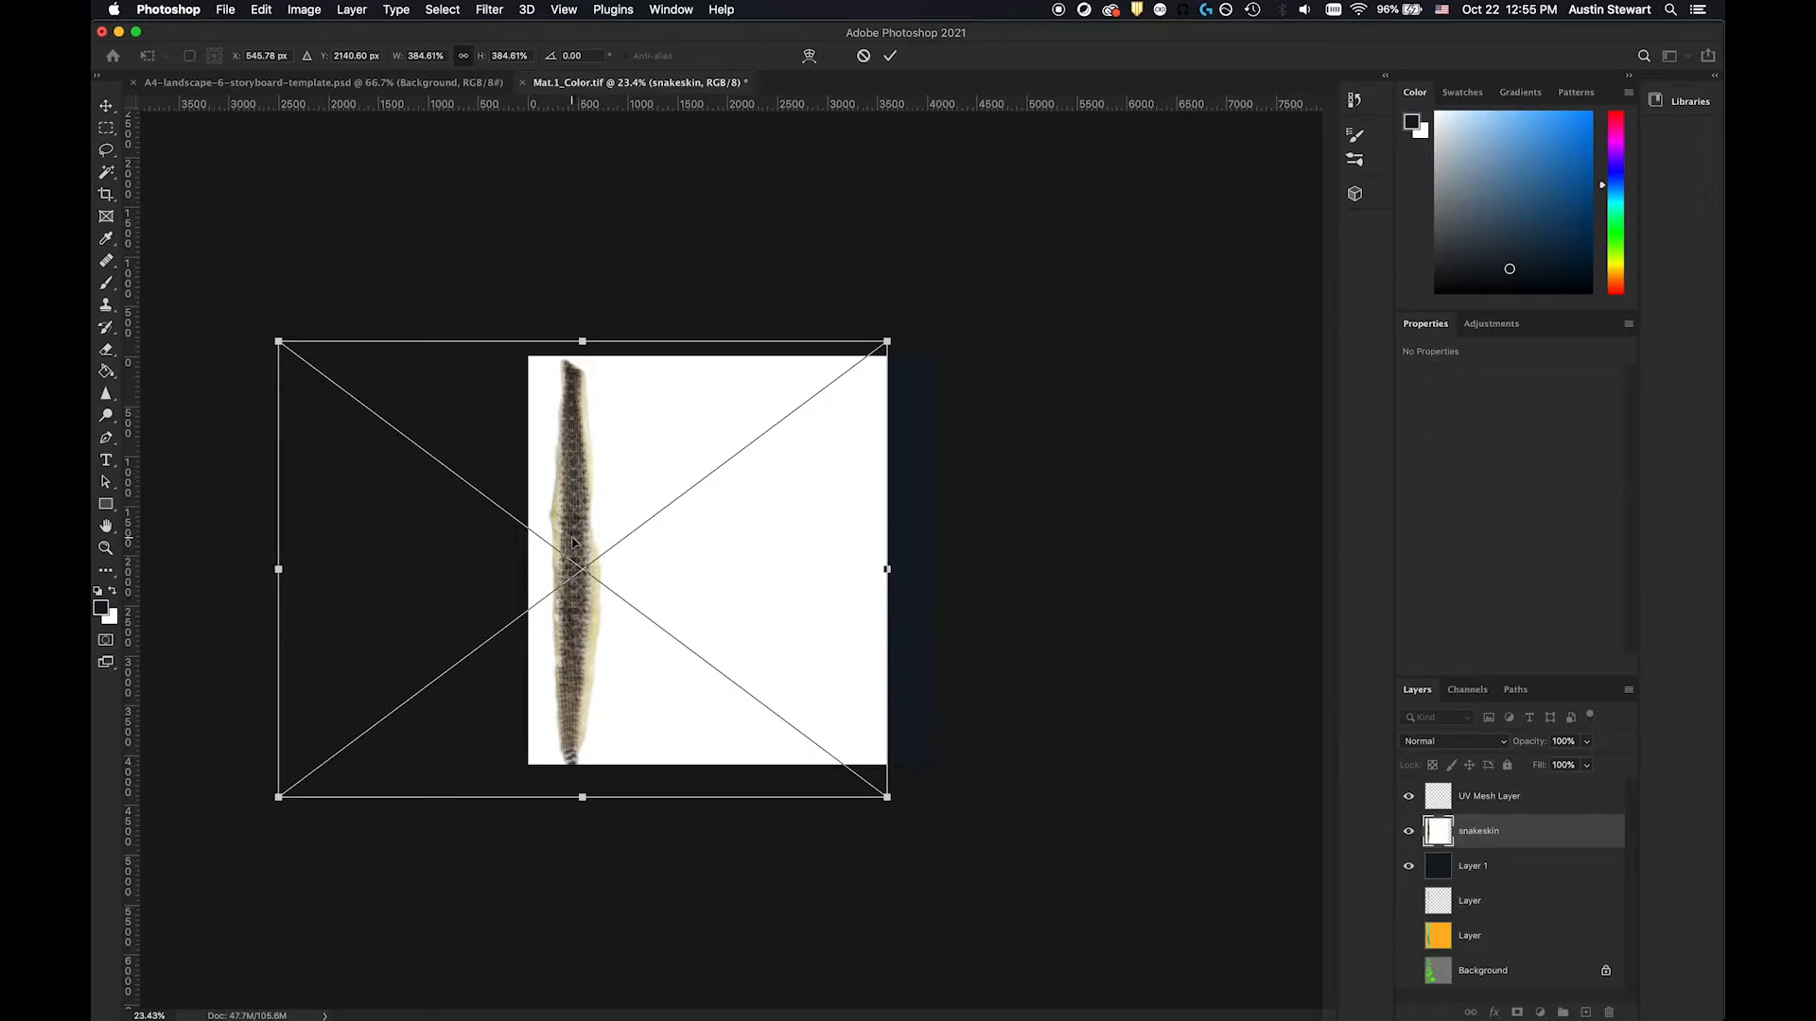
key("super+minus")
key("super+minus")
key("super+minus")
key("super+minus")
key("super+equal")
key("super+equal")
key("super+equal")
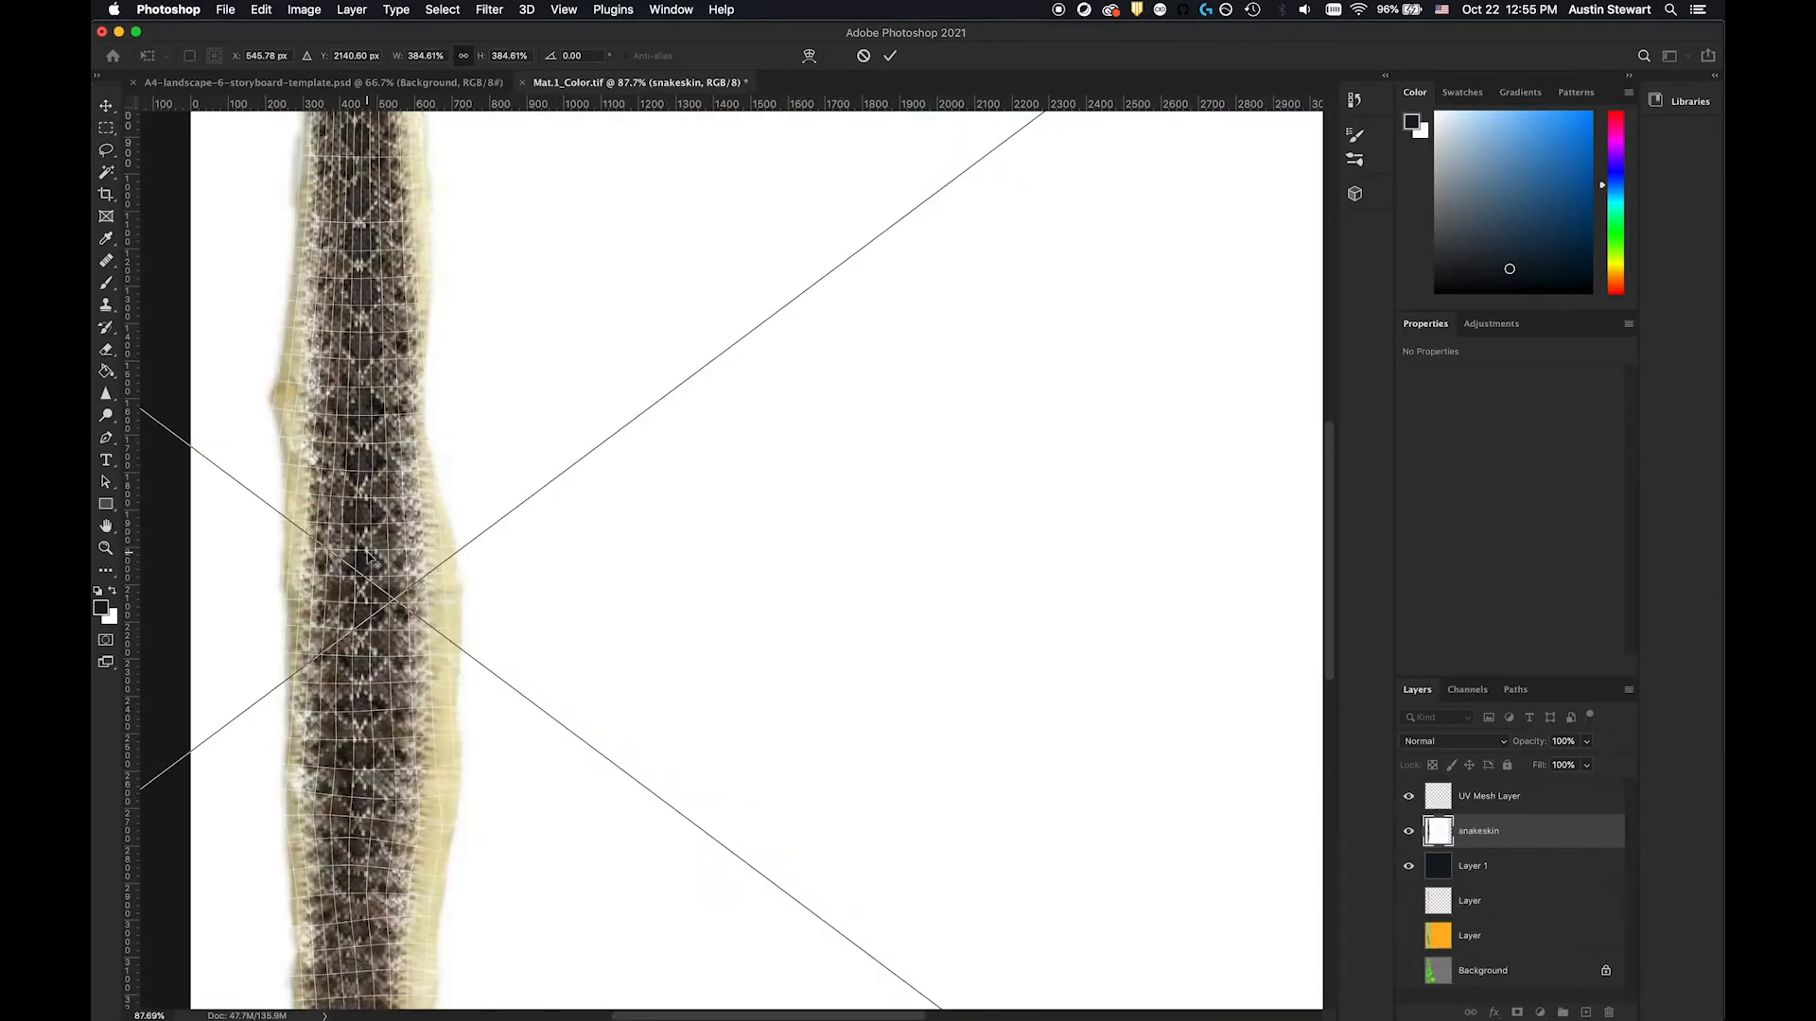
scroll(368, 554, "down", 10, "alt")
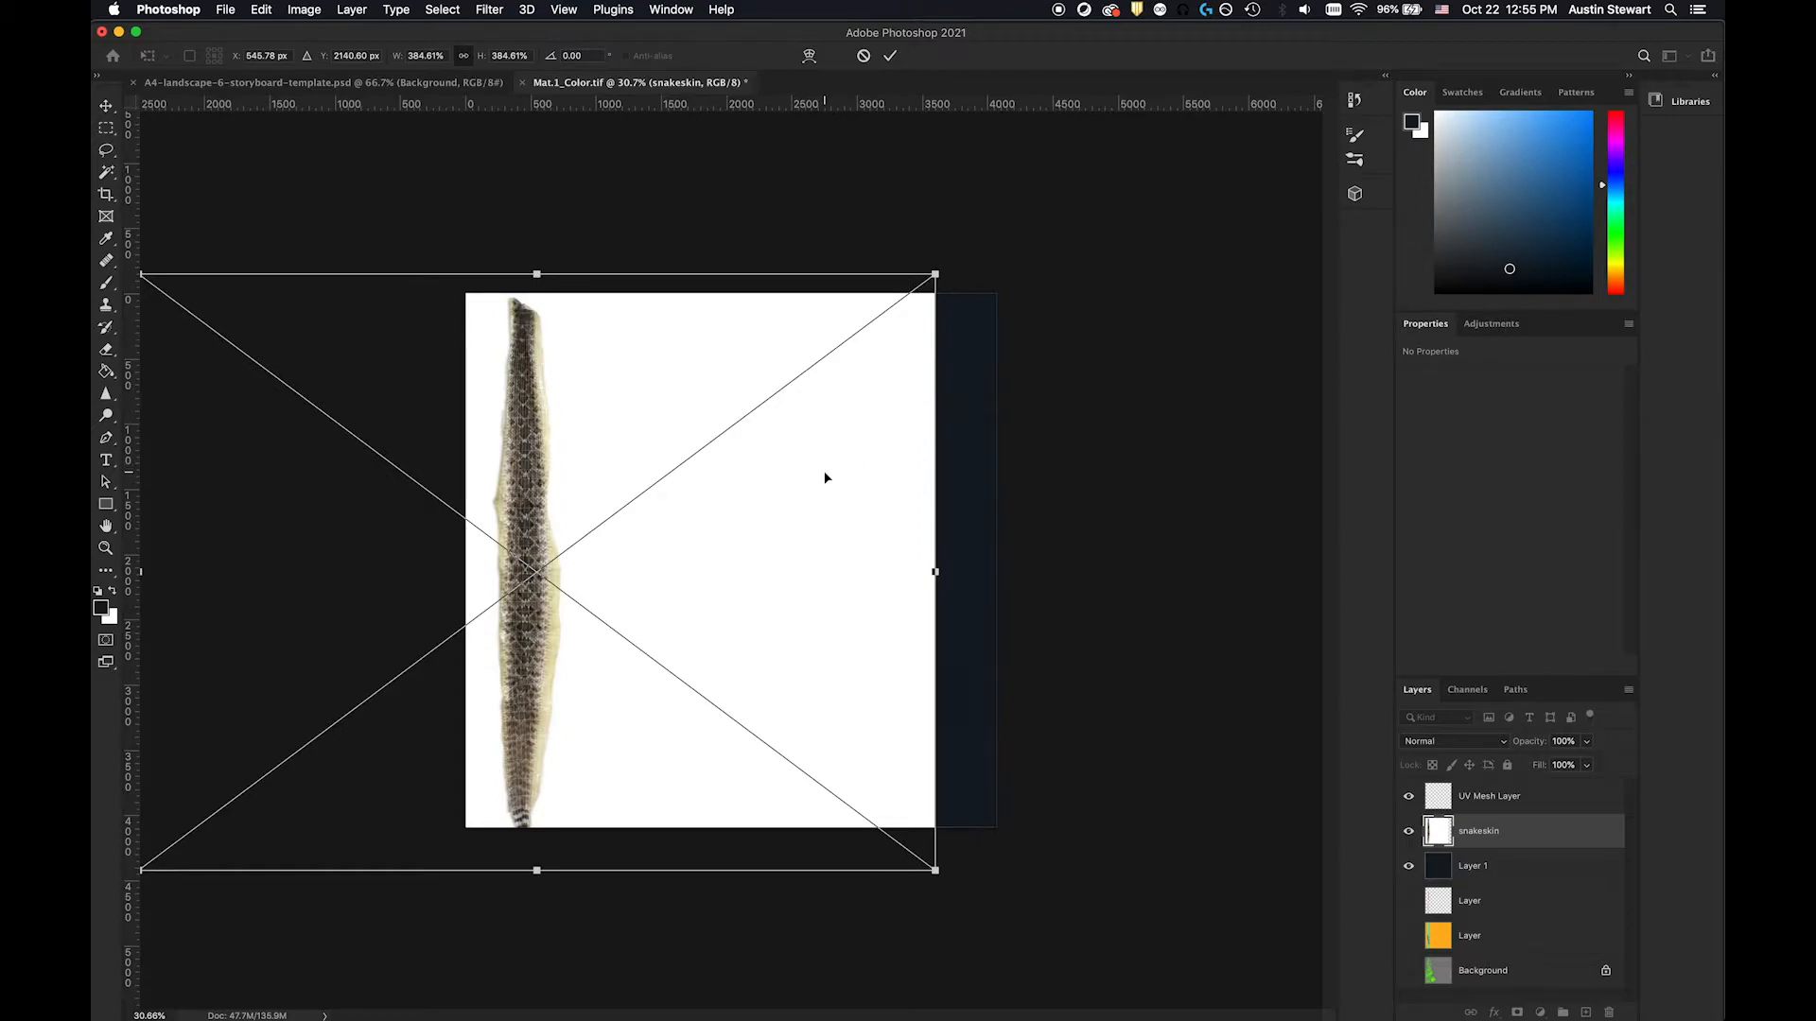
key("Return")
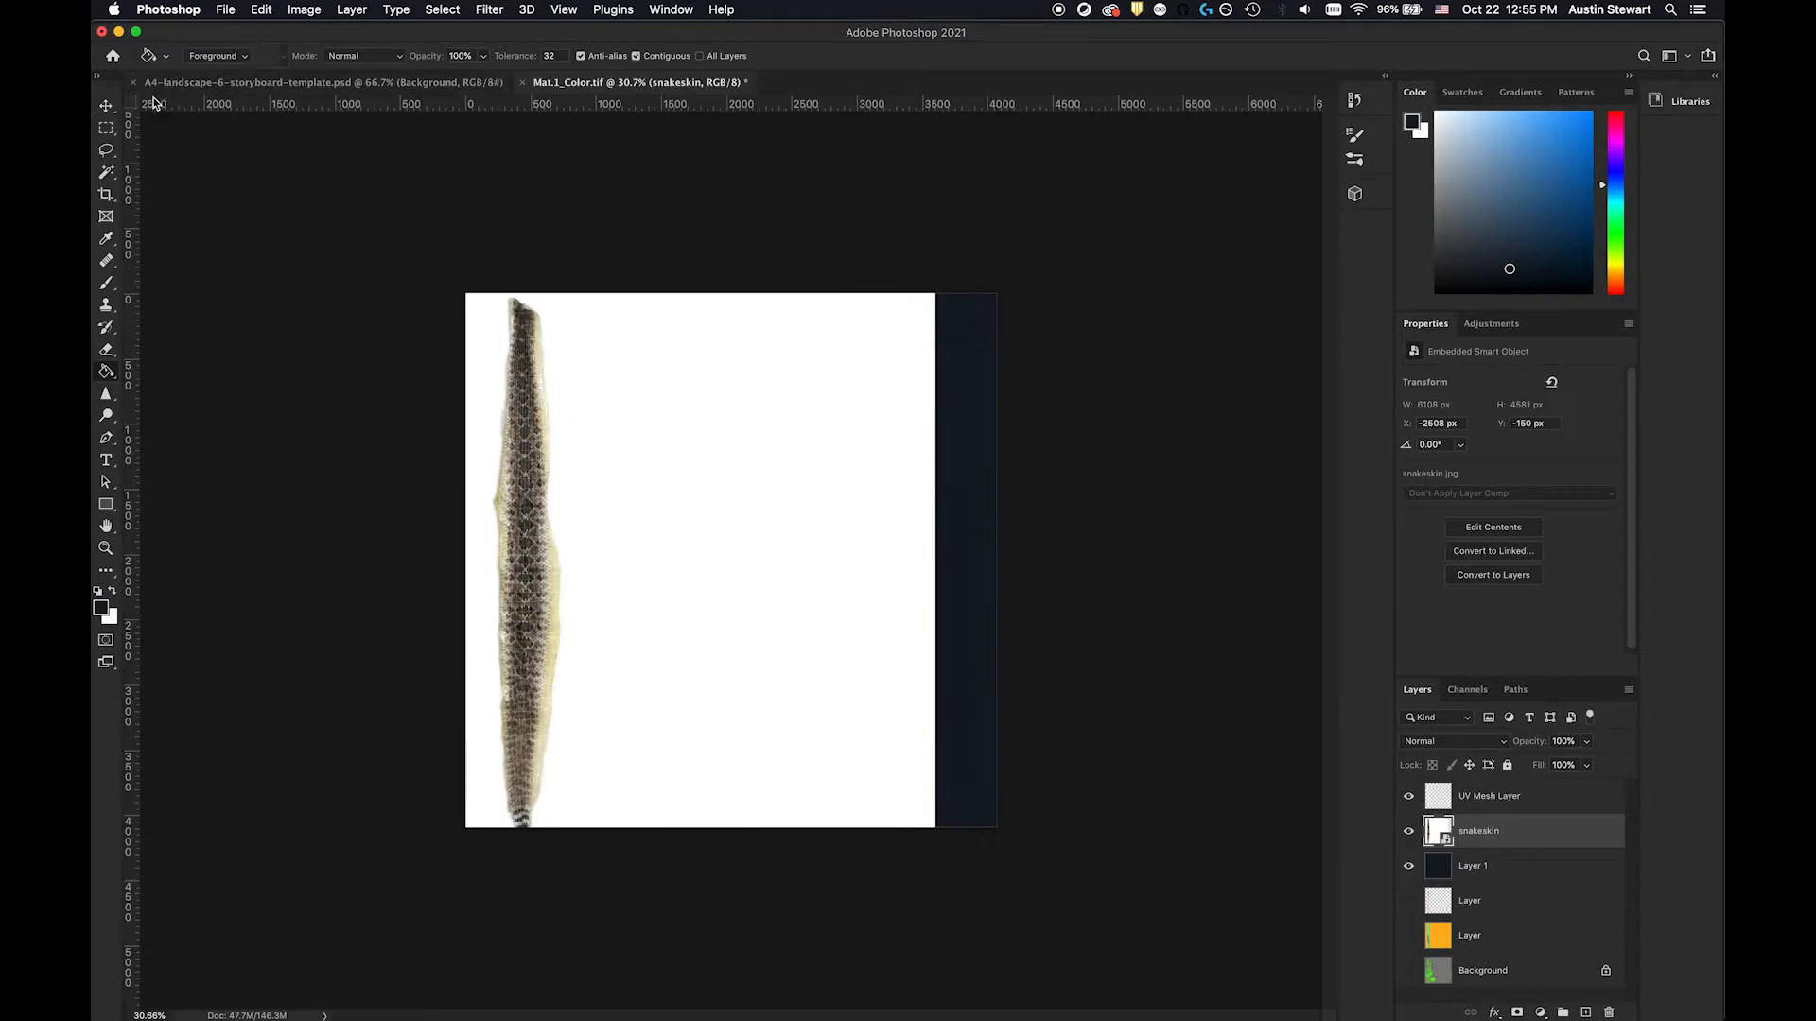
Step: Select the snakeskin's white background with the Magic Wand, invert the selection, and add it as a layer mask
left_click(106, 172)
left_click(648, 417)
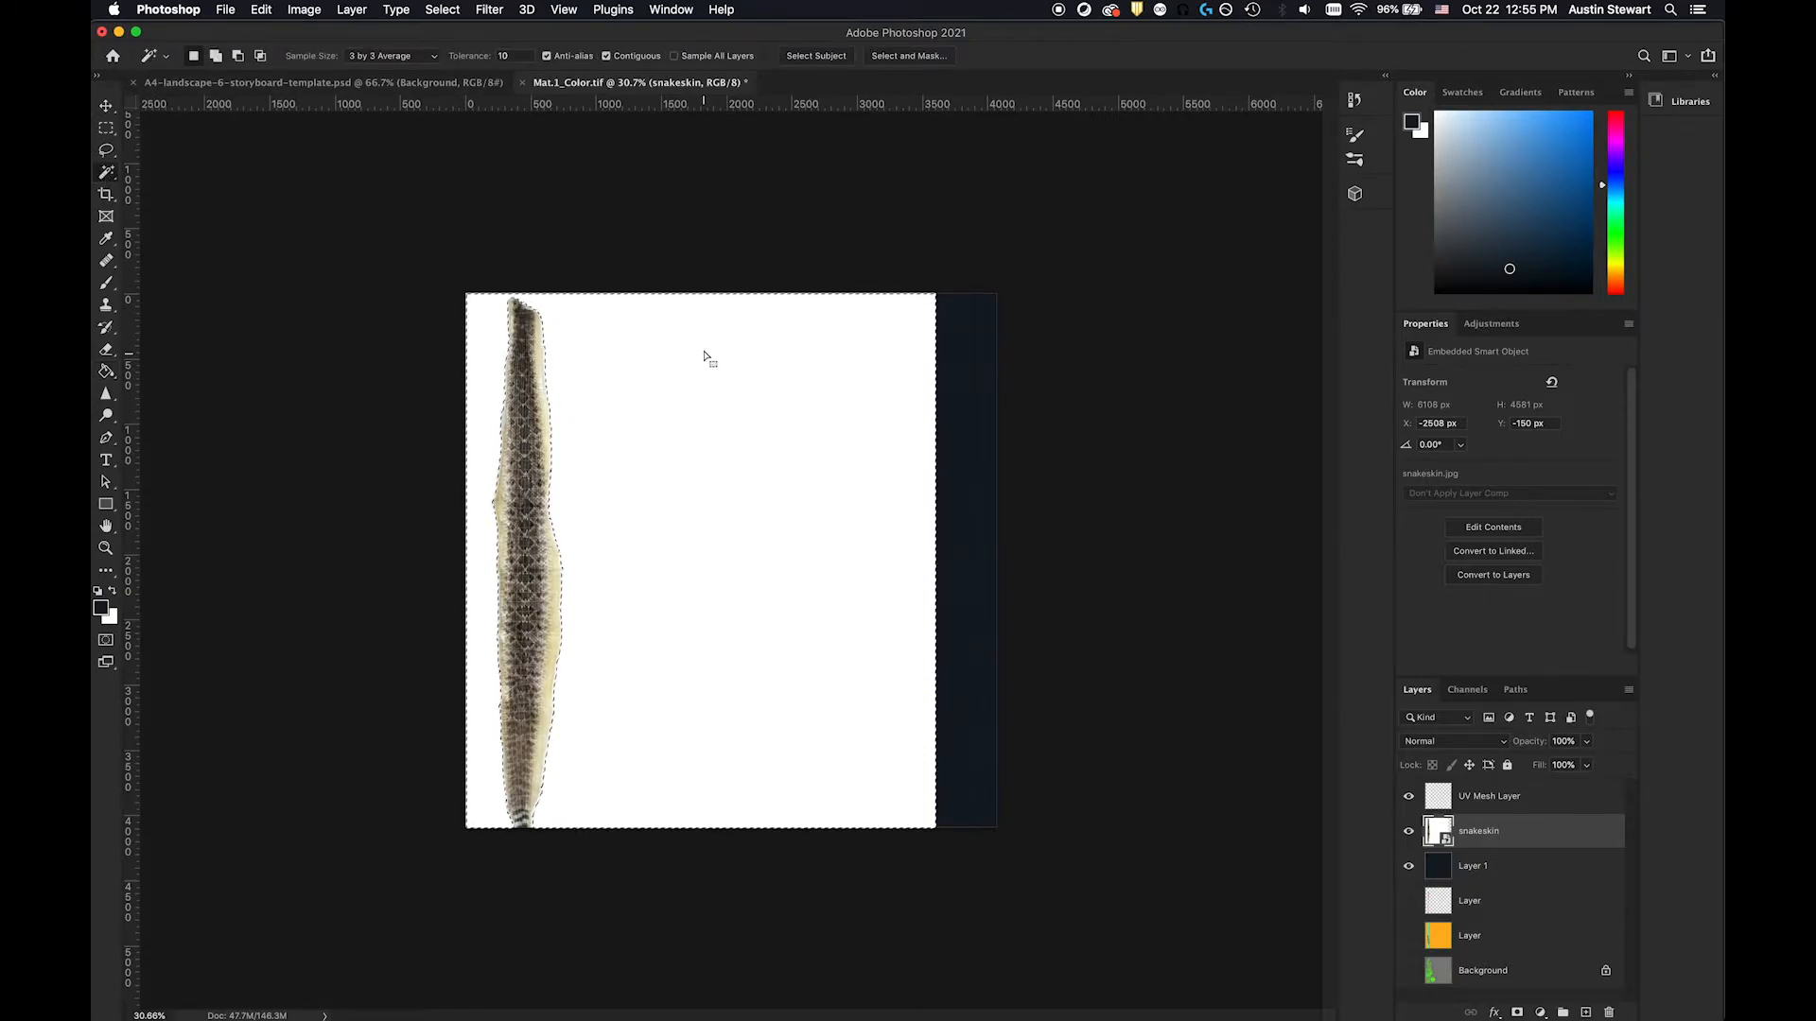
left_click(443, 10)
left_click(455, 77)
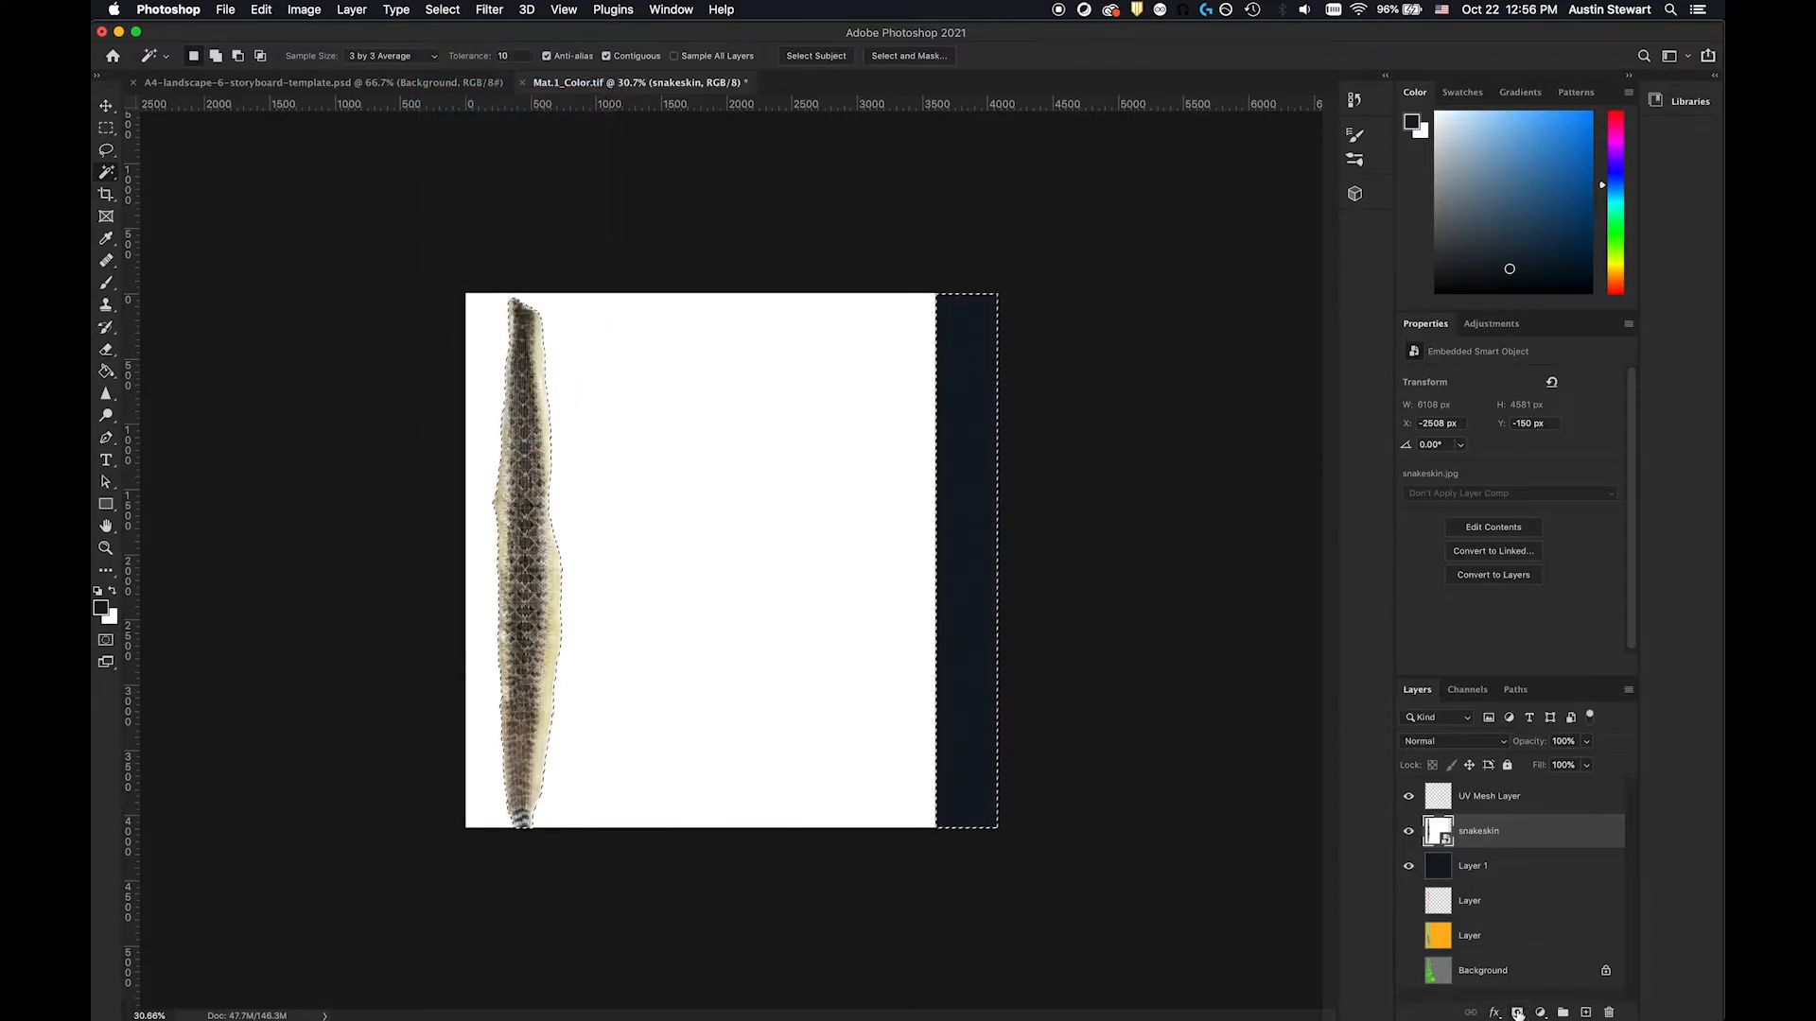
left_click(1517, 1012)
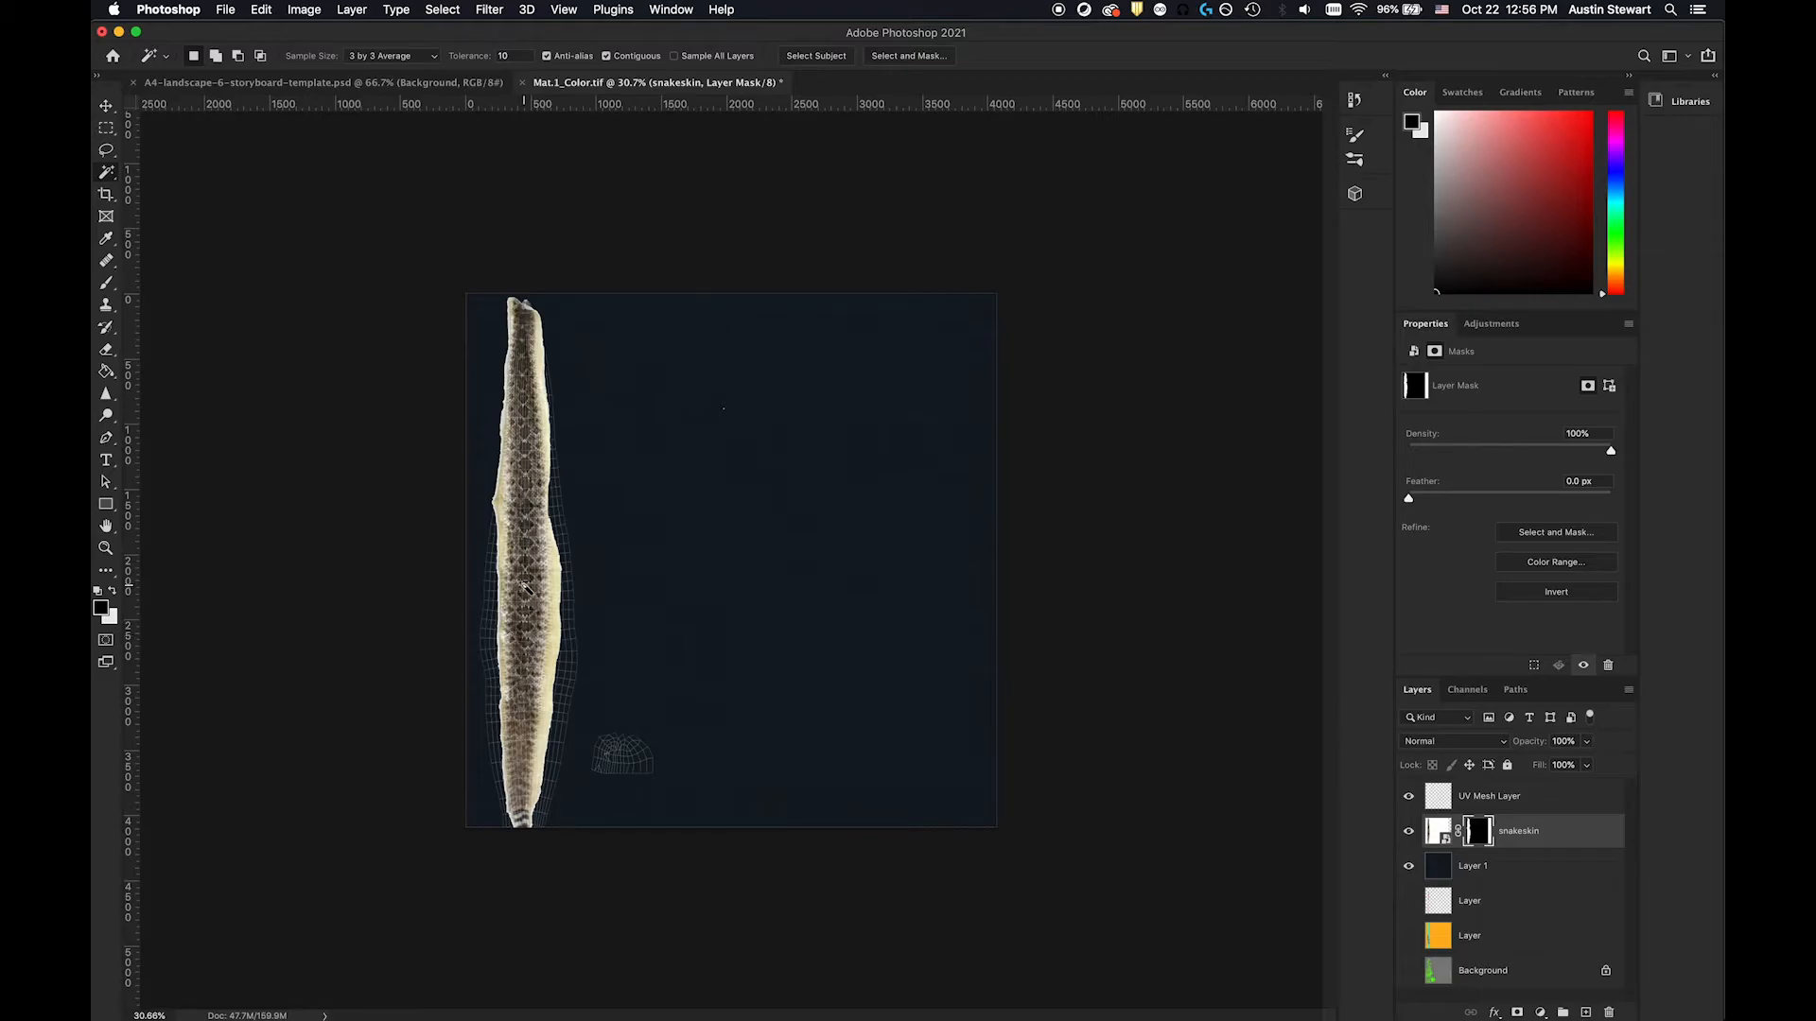
Step: Move the masked snakeskin beside the body mesh and flip it both horizontally and vertically at about 100% scale
key("v")
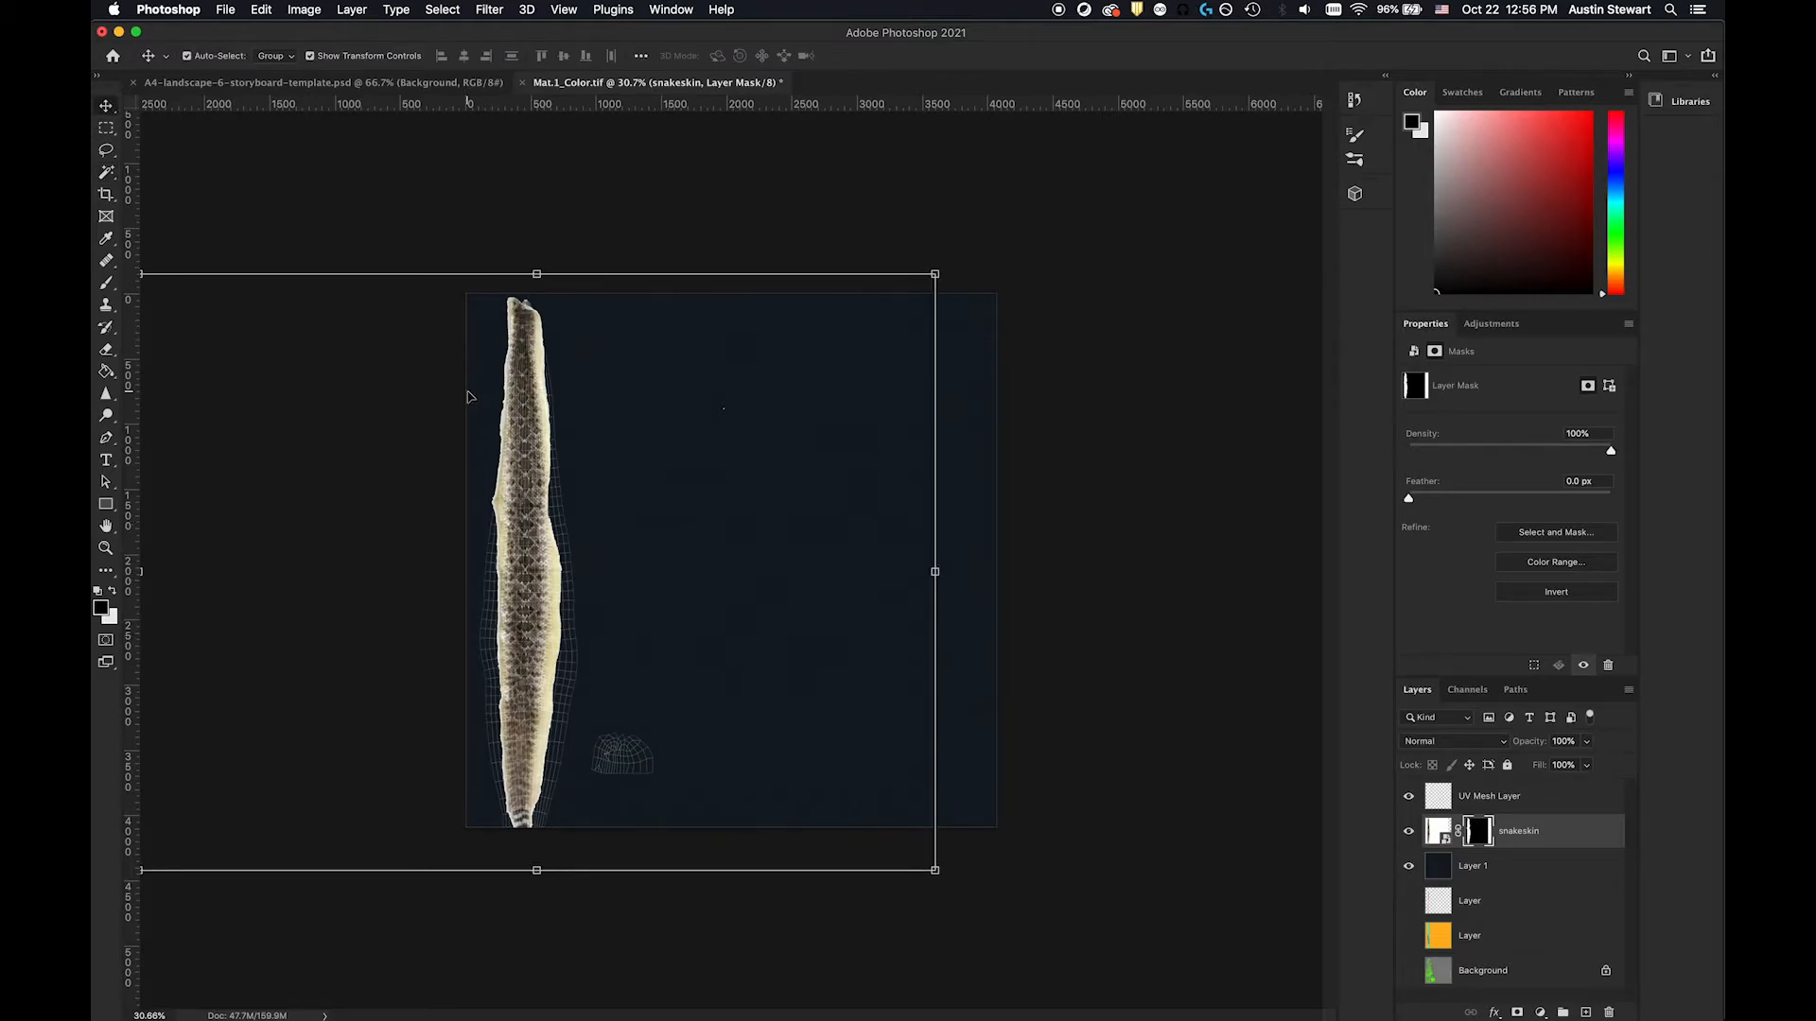
left_click_drag(528, 579, 602, 575)
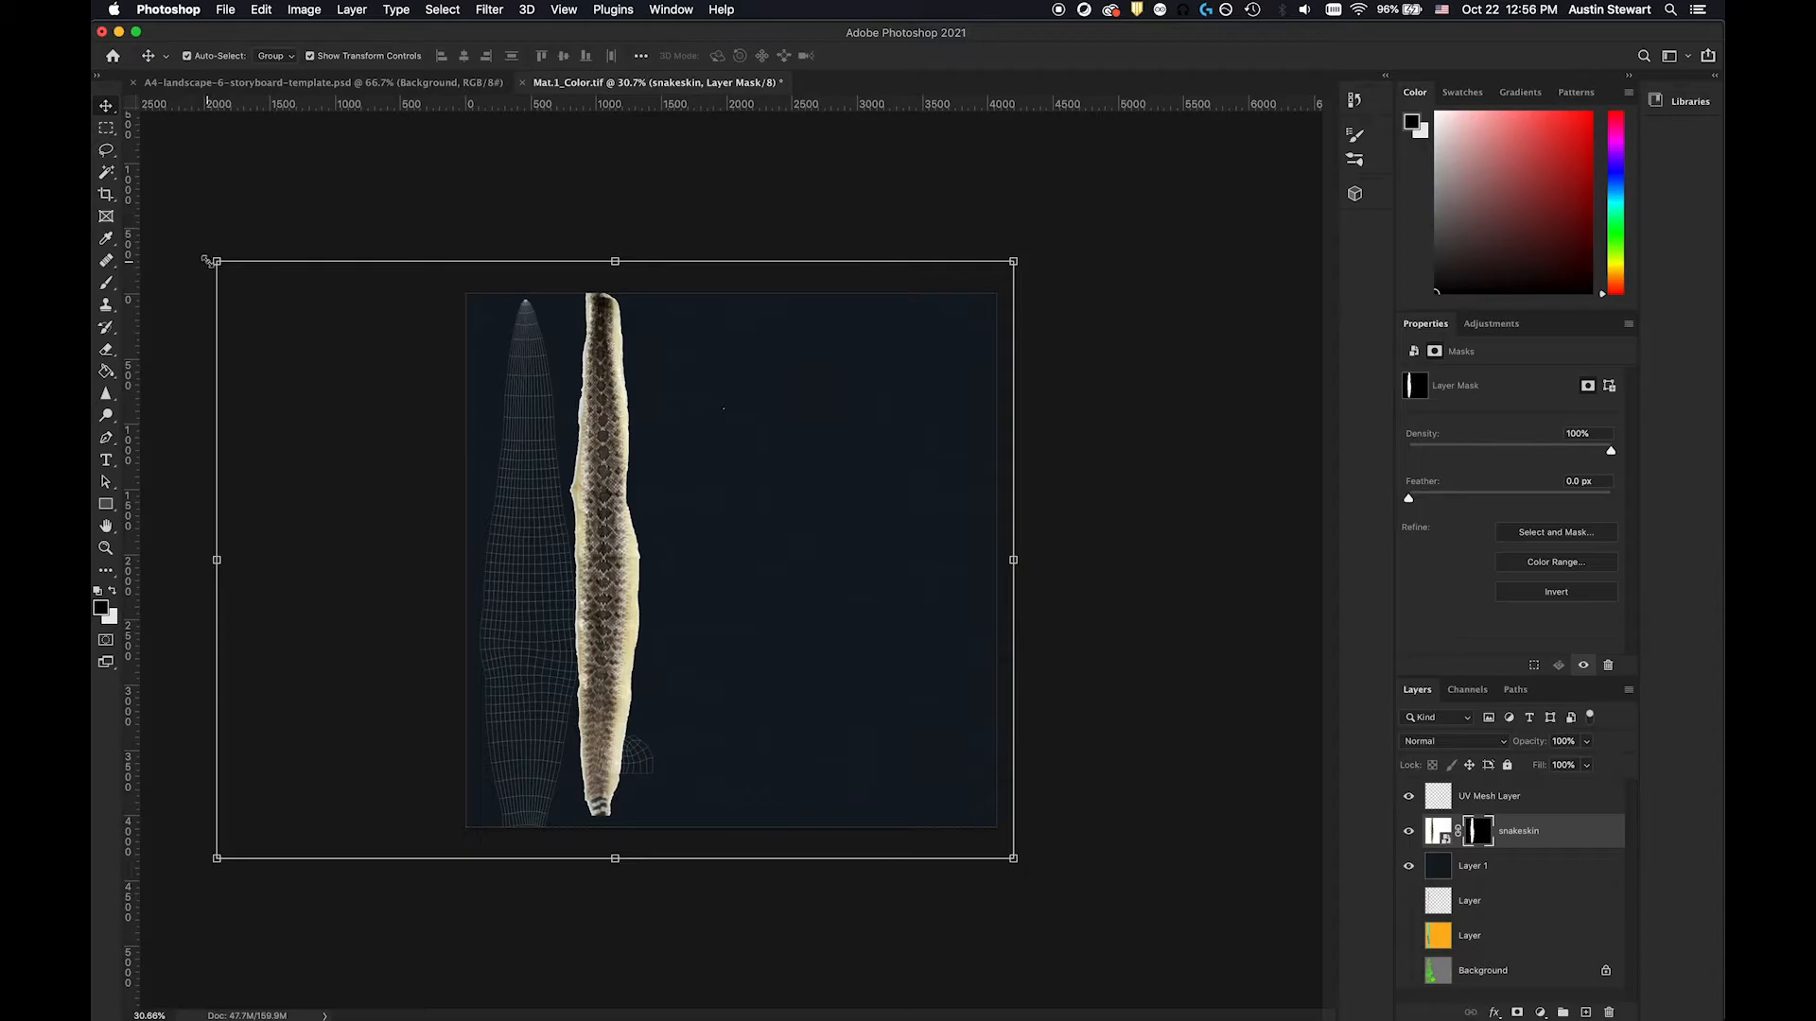
left_click_drag(194, 255, 818, 722)
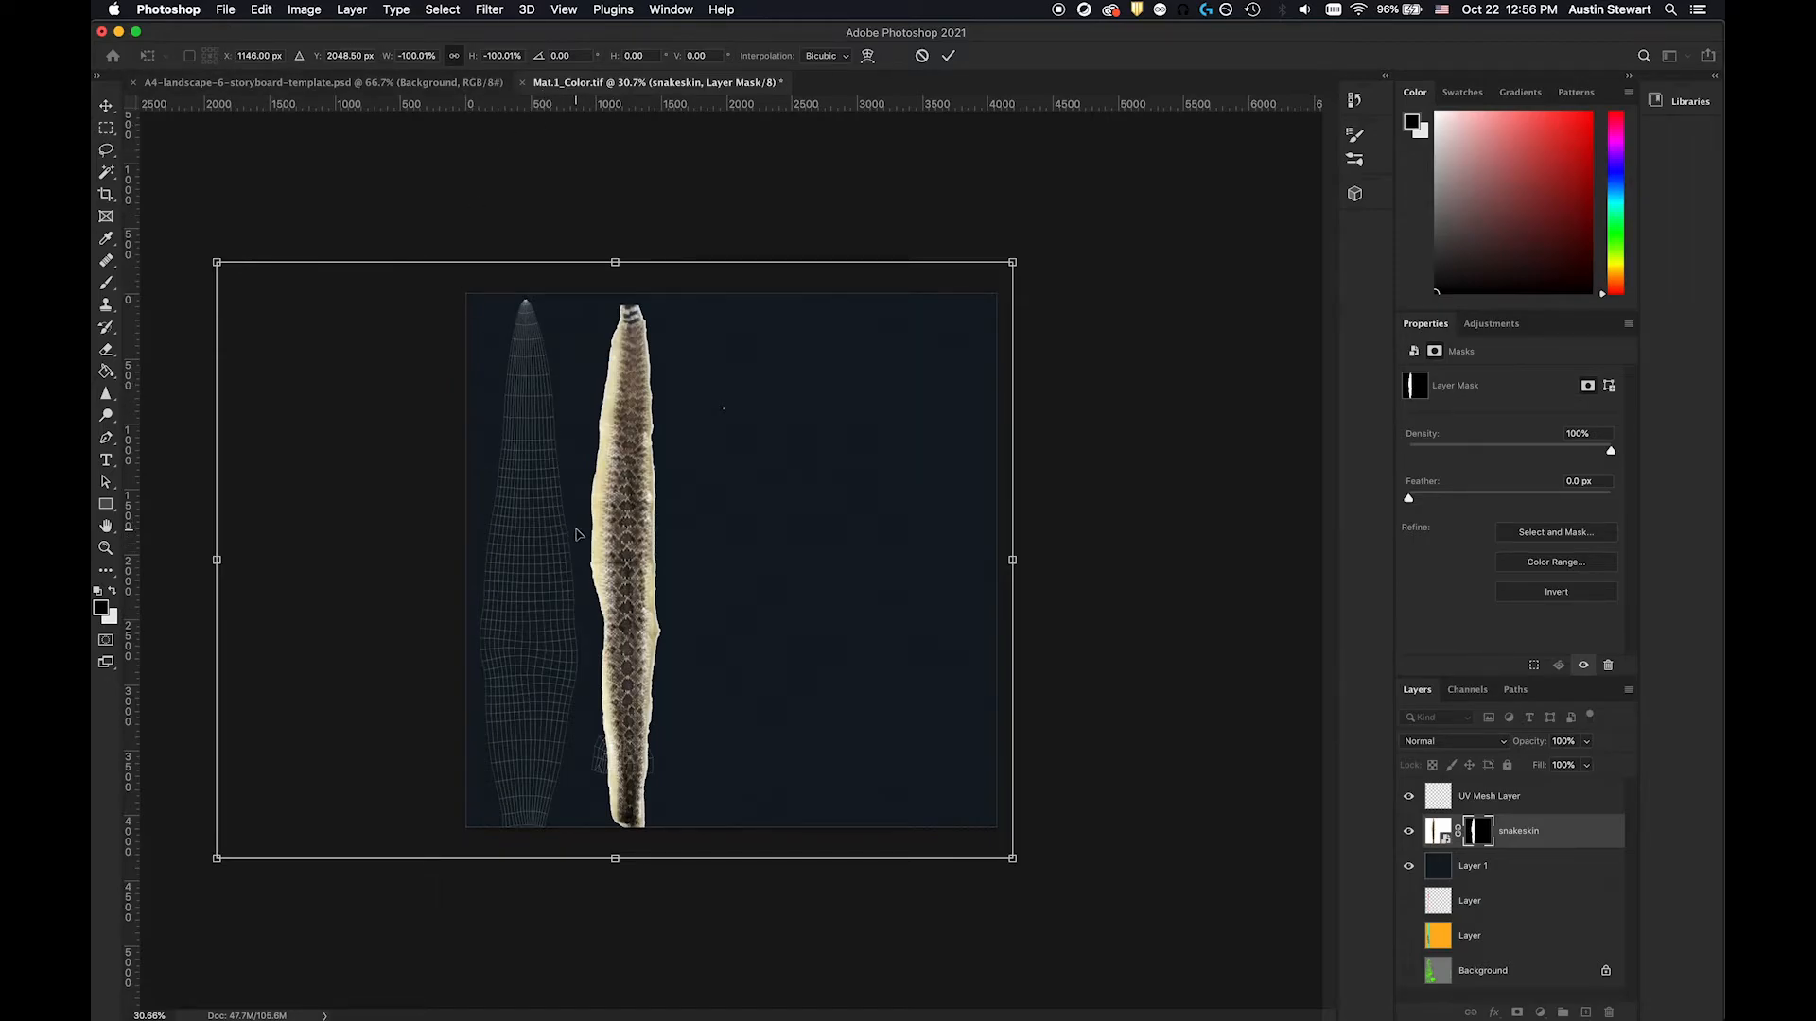
Step: Move the flipped snakeskin onto the body mesh, stretch its width from the center to about 177%, and commit the transform
left_click_drag(606, 536, 585, 545)
left_click_drag(537, 541, 517, 539)
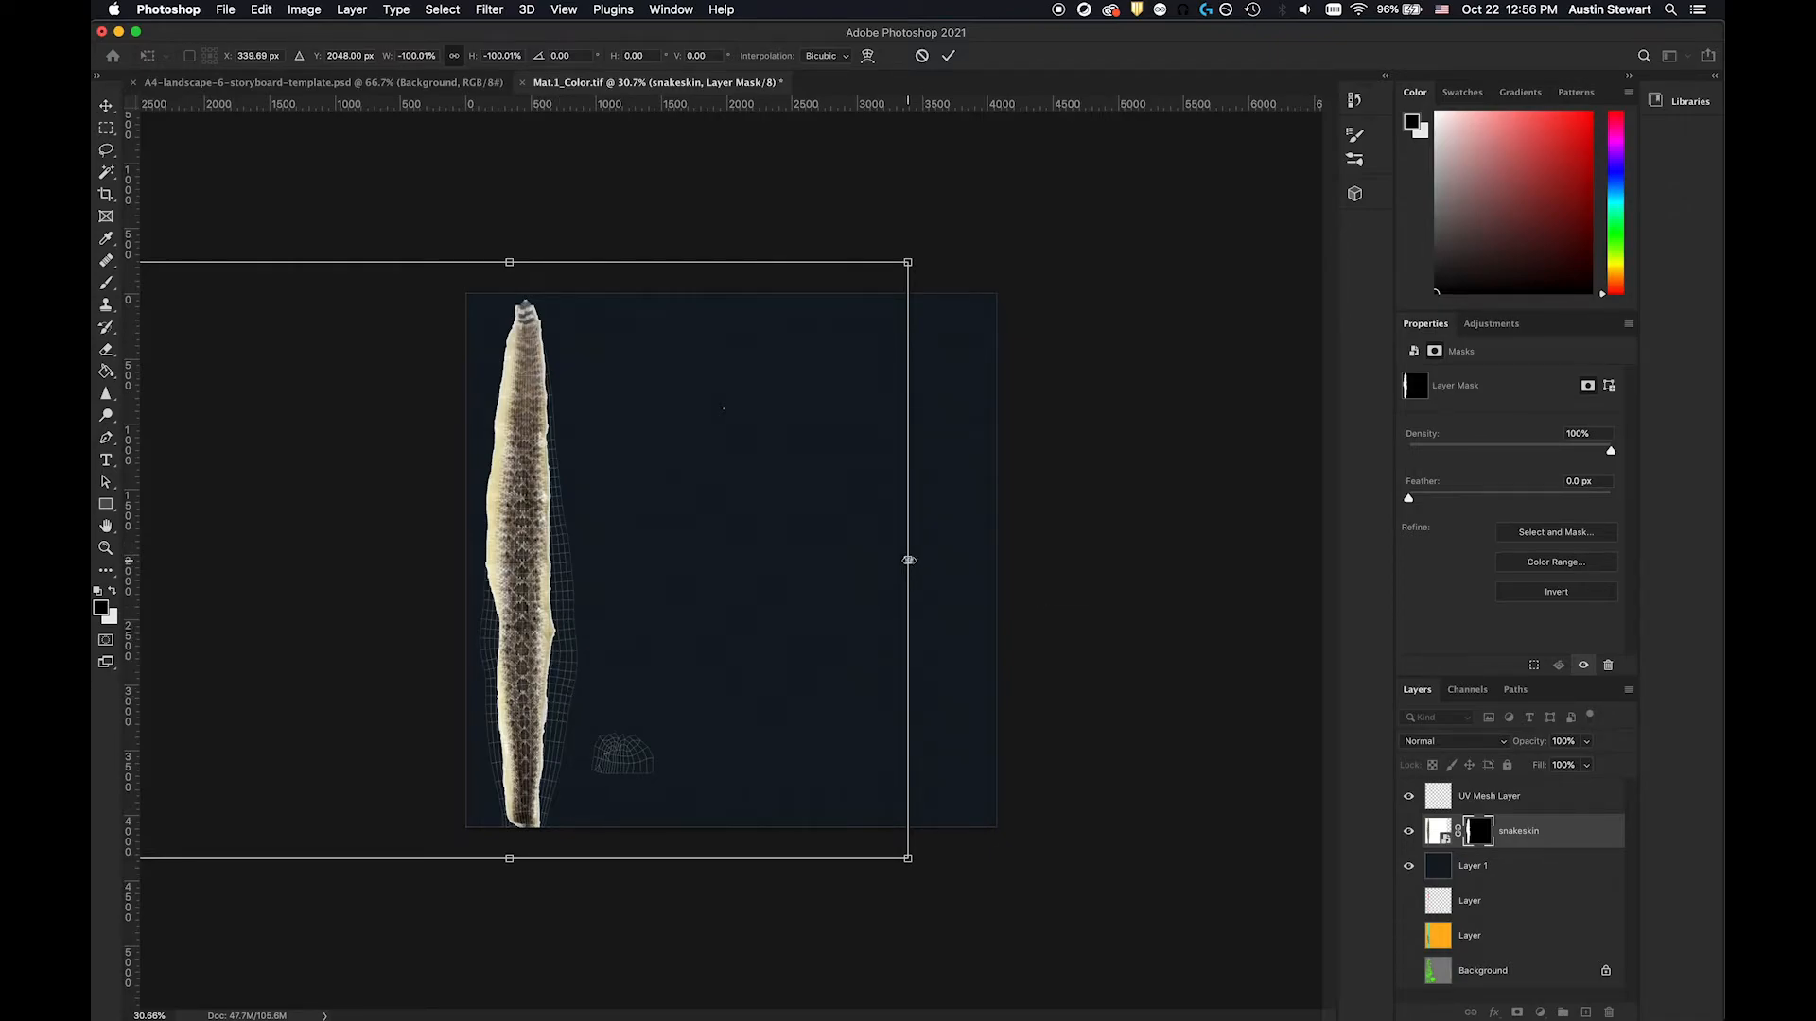
left_click_drag(909, 561, 1214, 560)
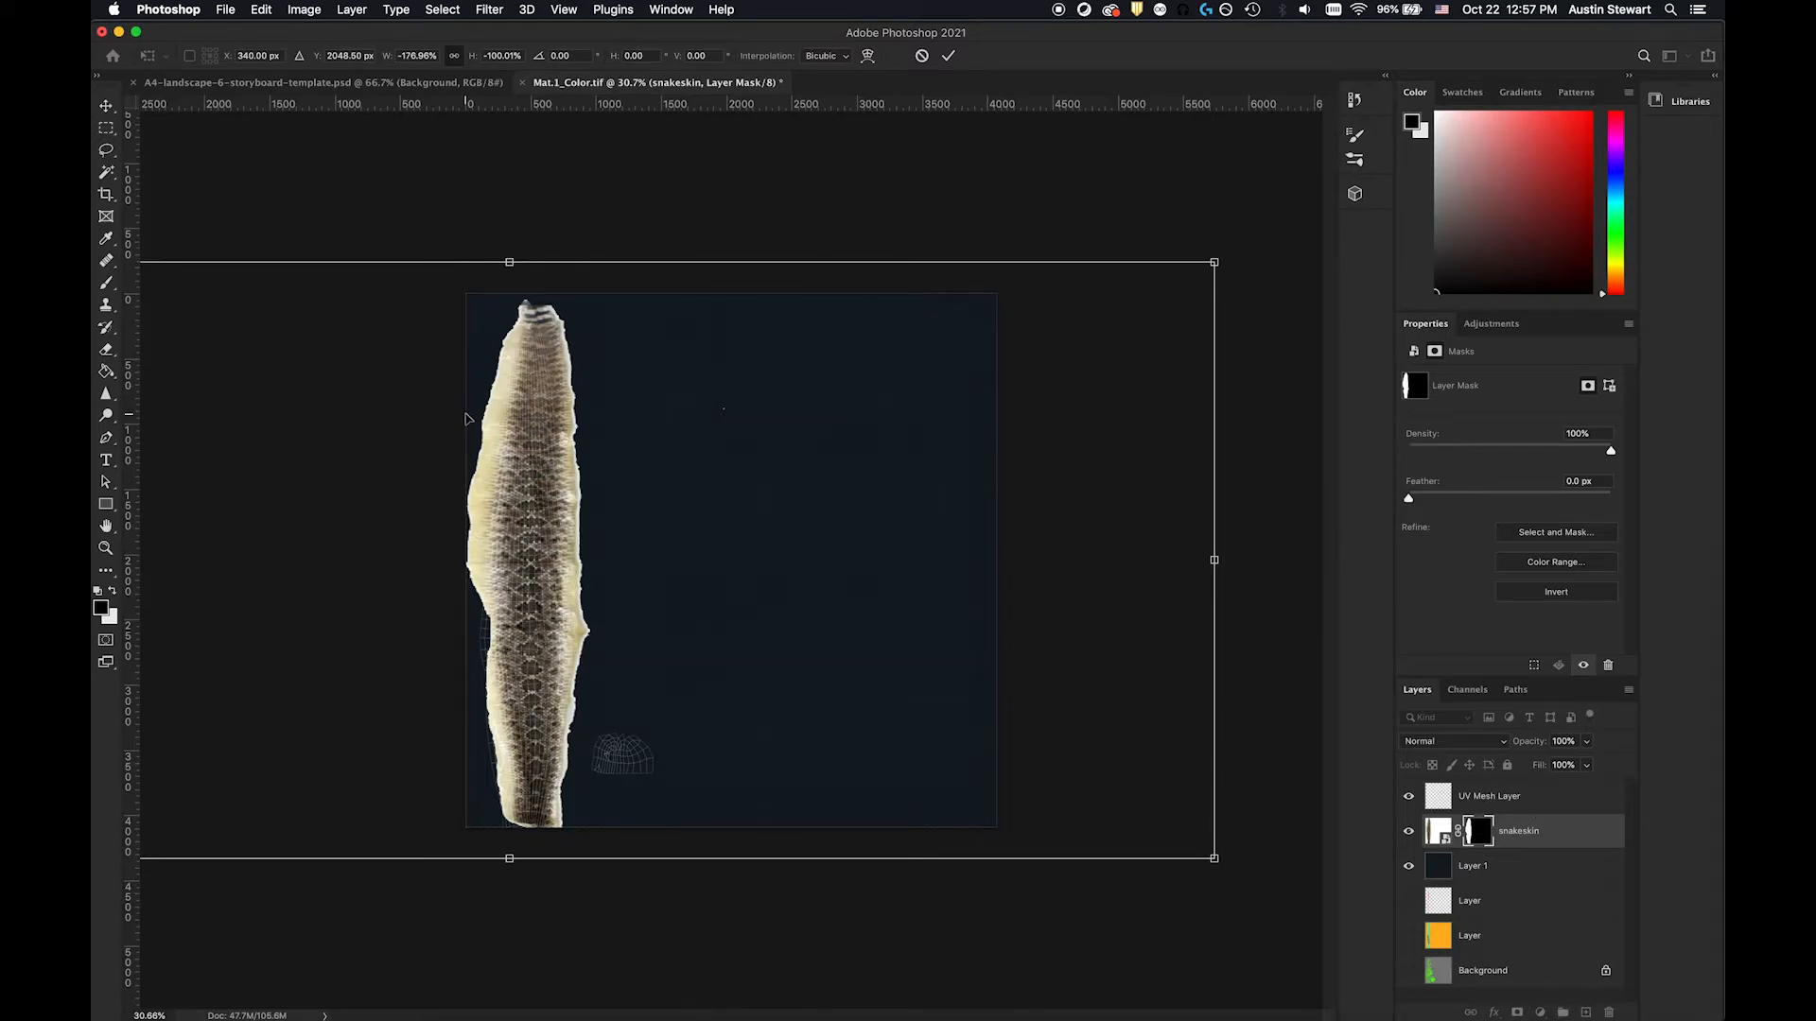
key("Return")
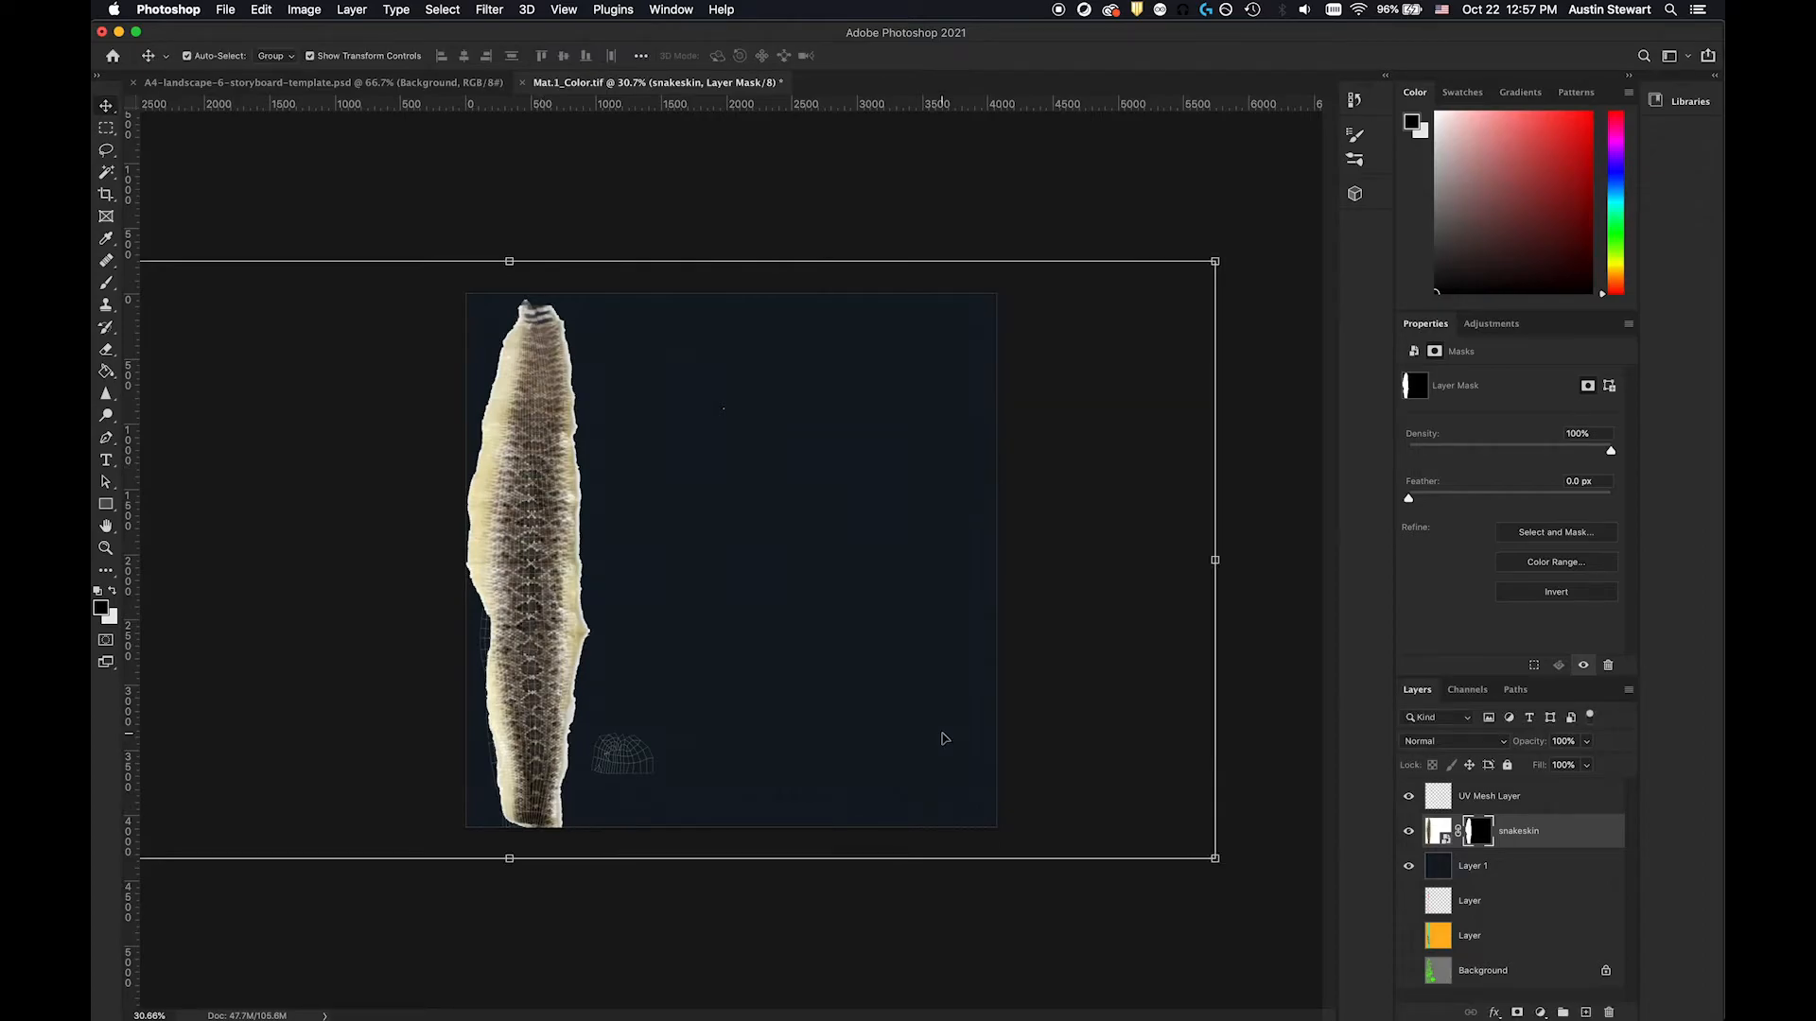
Step: Add an empty layer above the snakeskin layer and set up the Clone Stamp with a 250-pixel brush
left_click(1588, 1013)
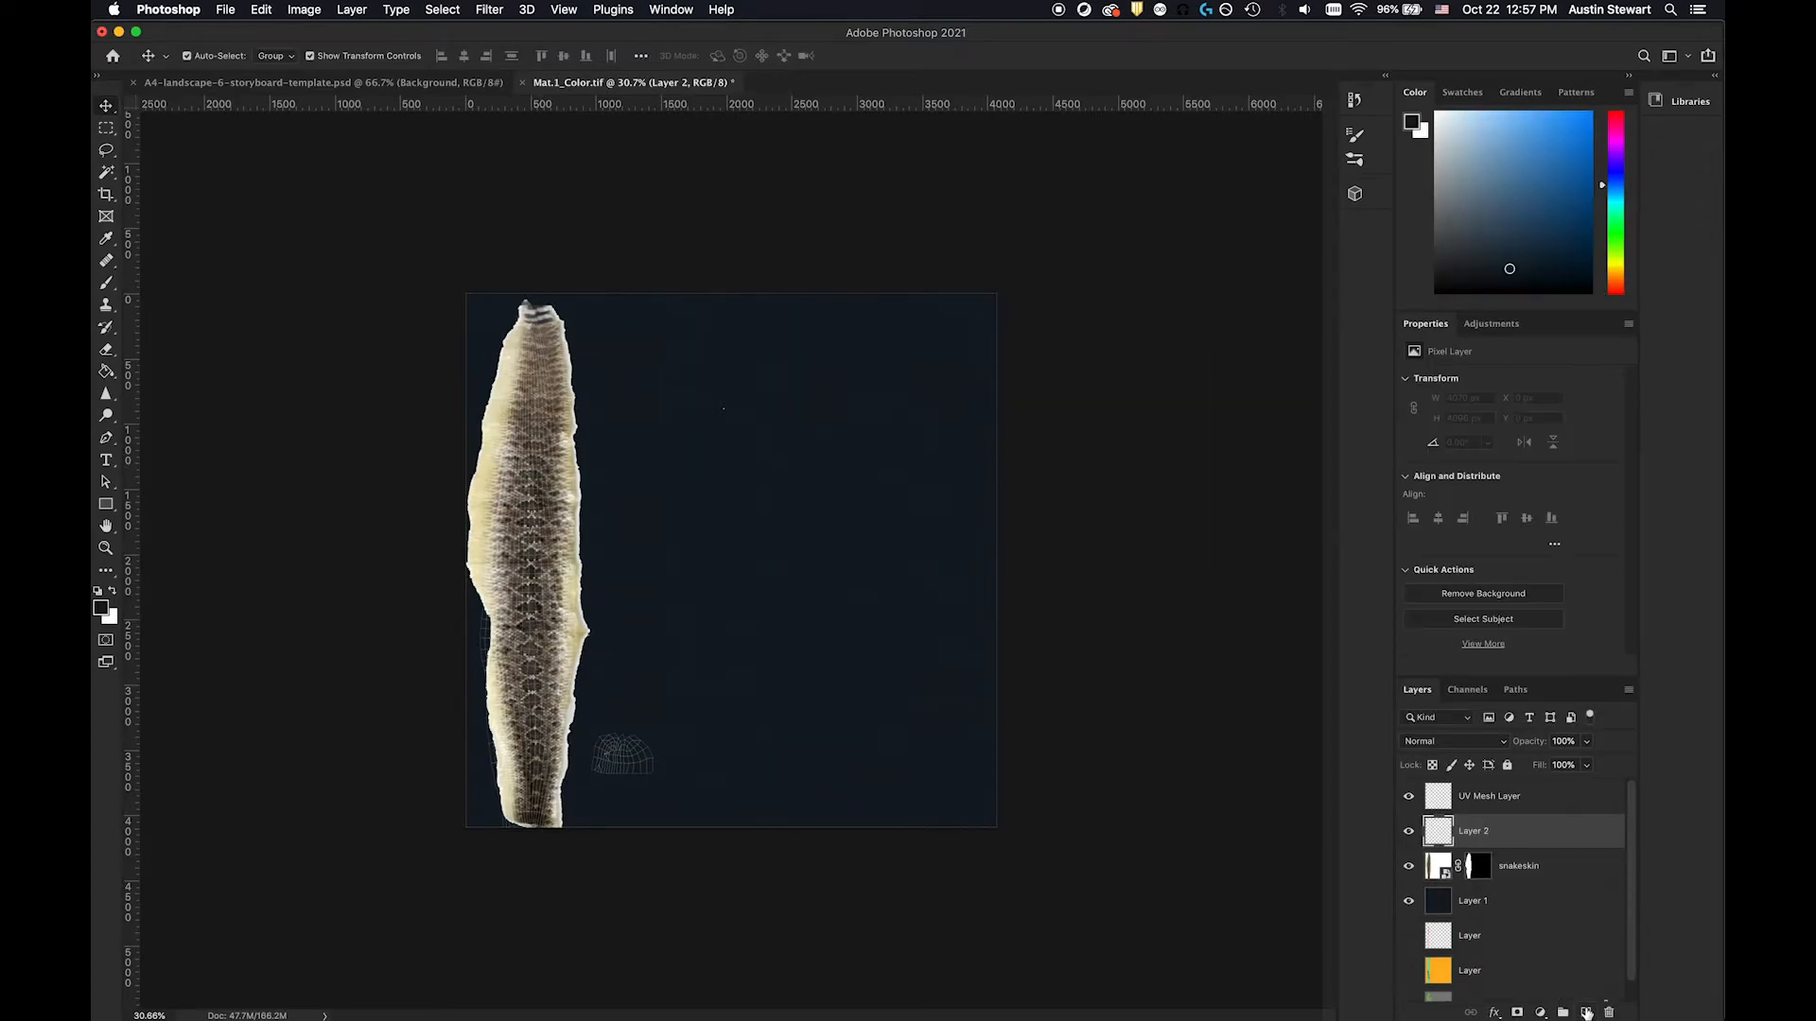
left_click(106, 304)
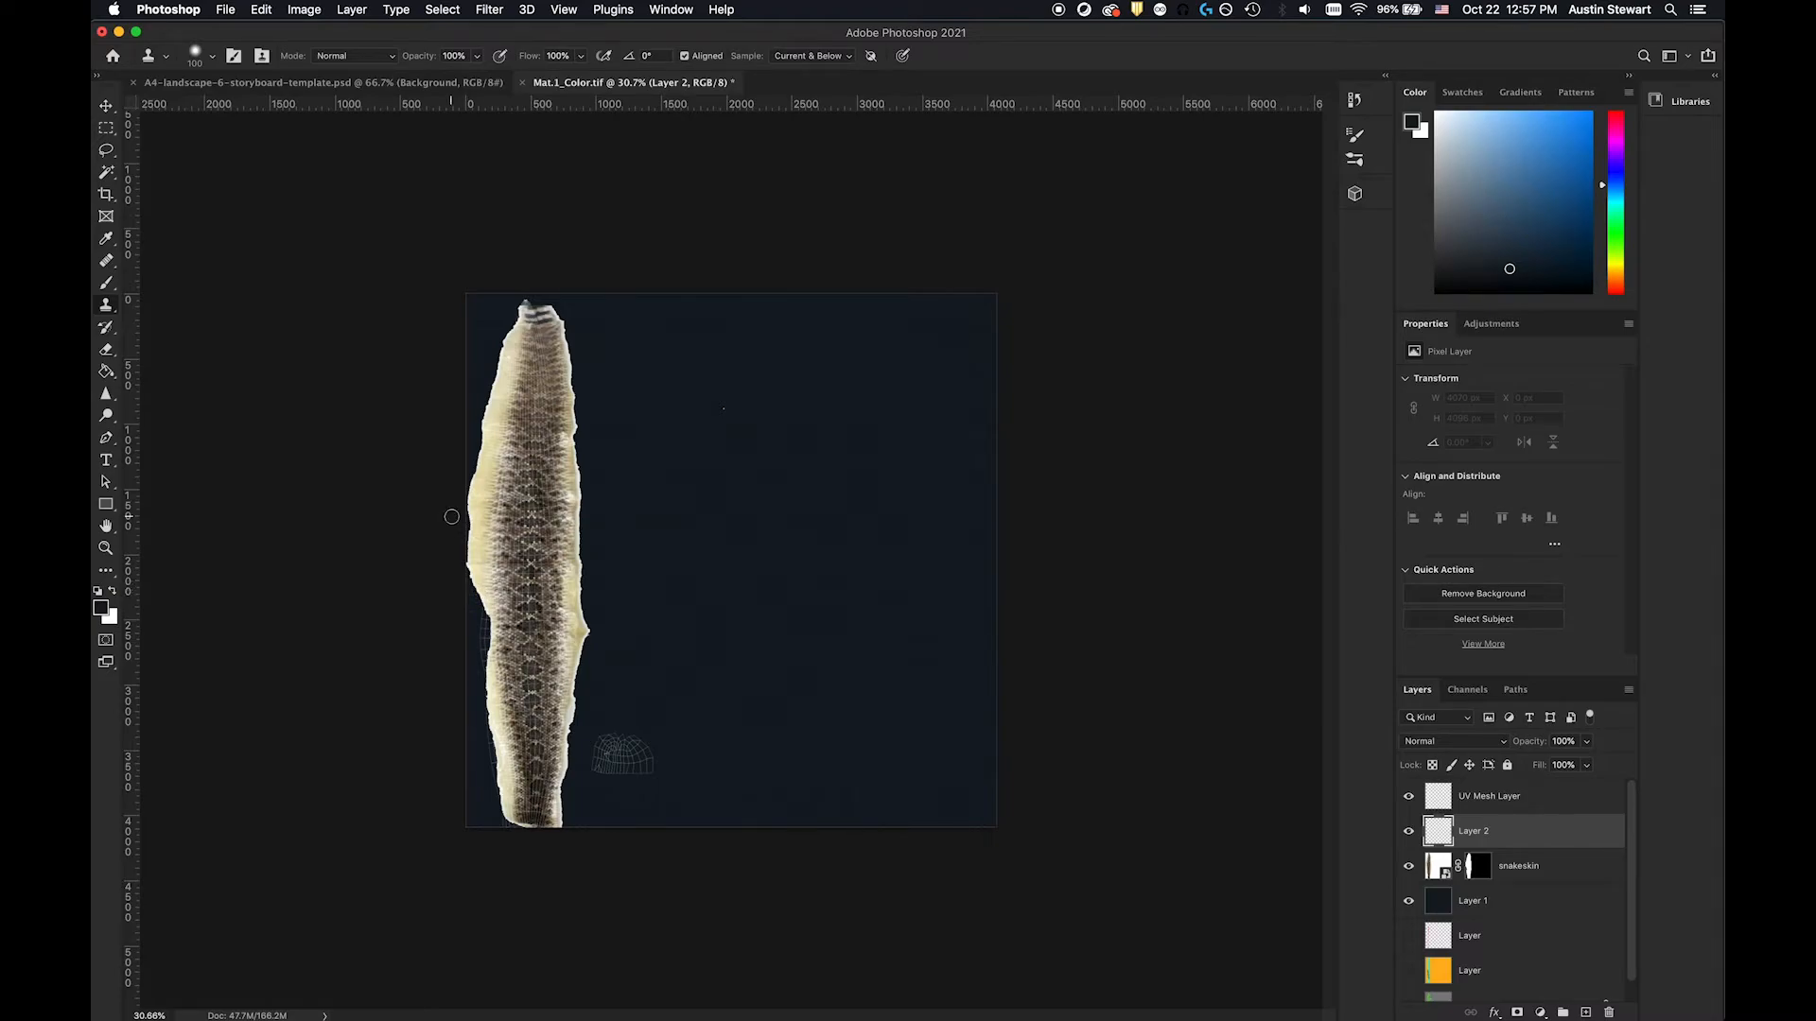
key("bracketright")
key("bracketright")
key("bracketright")
key("bracketright")
key("bracketright")
key("bracketright")
key("bracketright")
key("bracketright")
key("bracketleft")
key("bracketleft")
key("bracketleft")
key("bracketleft")
Step: Clone the pale skin down along the snakeskin's lower left edge to cover the exposed body mesh
left_click_drag(483, 570, 482, 675)
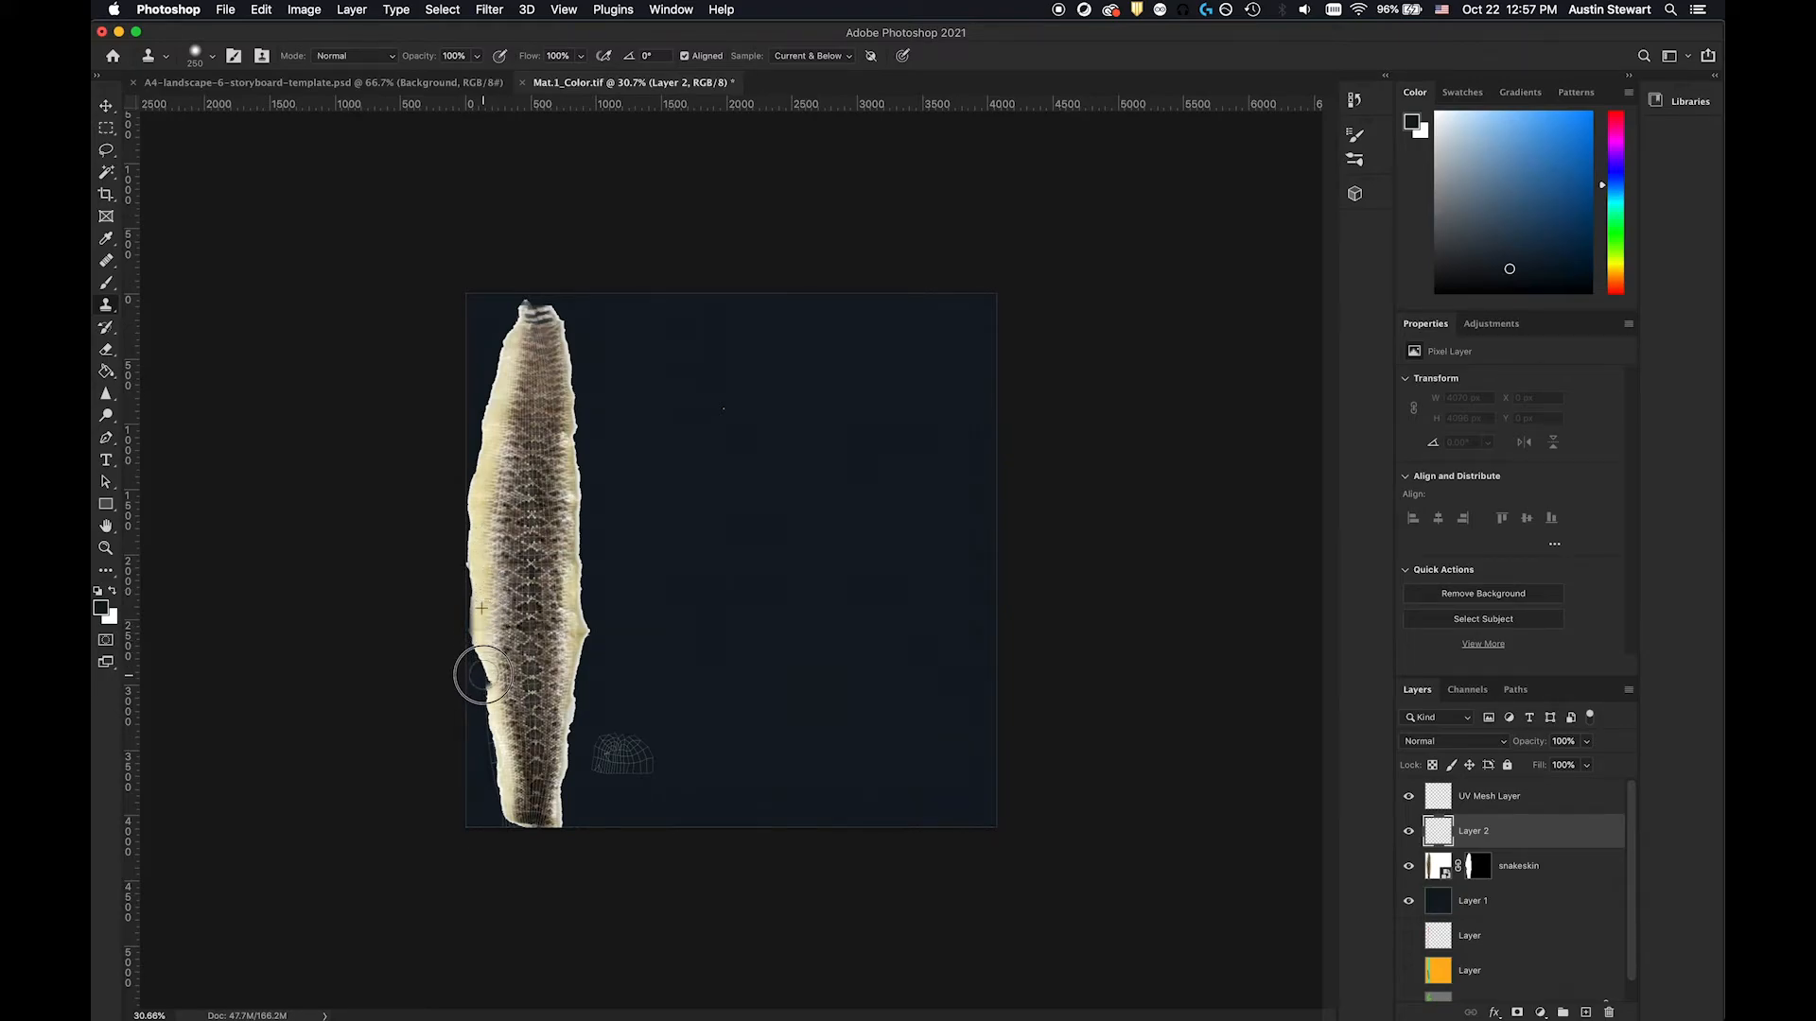
left_click_drag(482, 676, 466, 551)
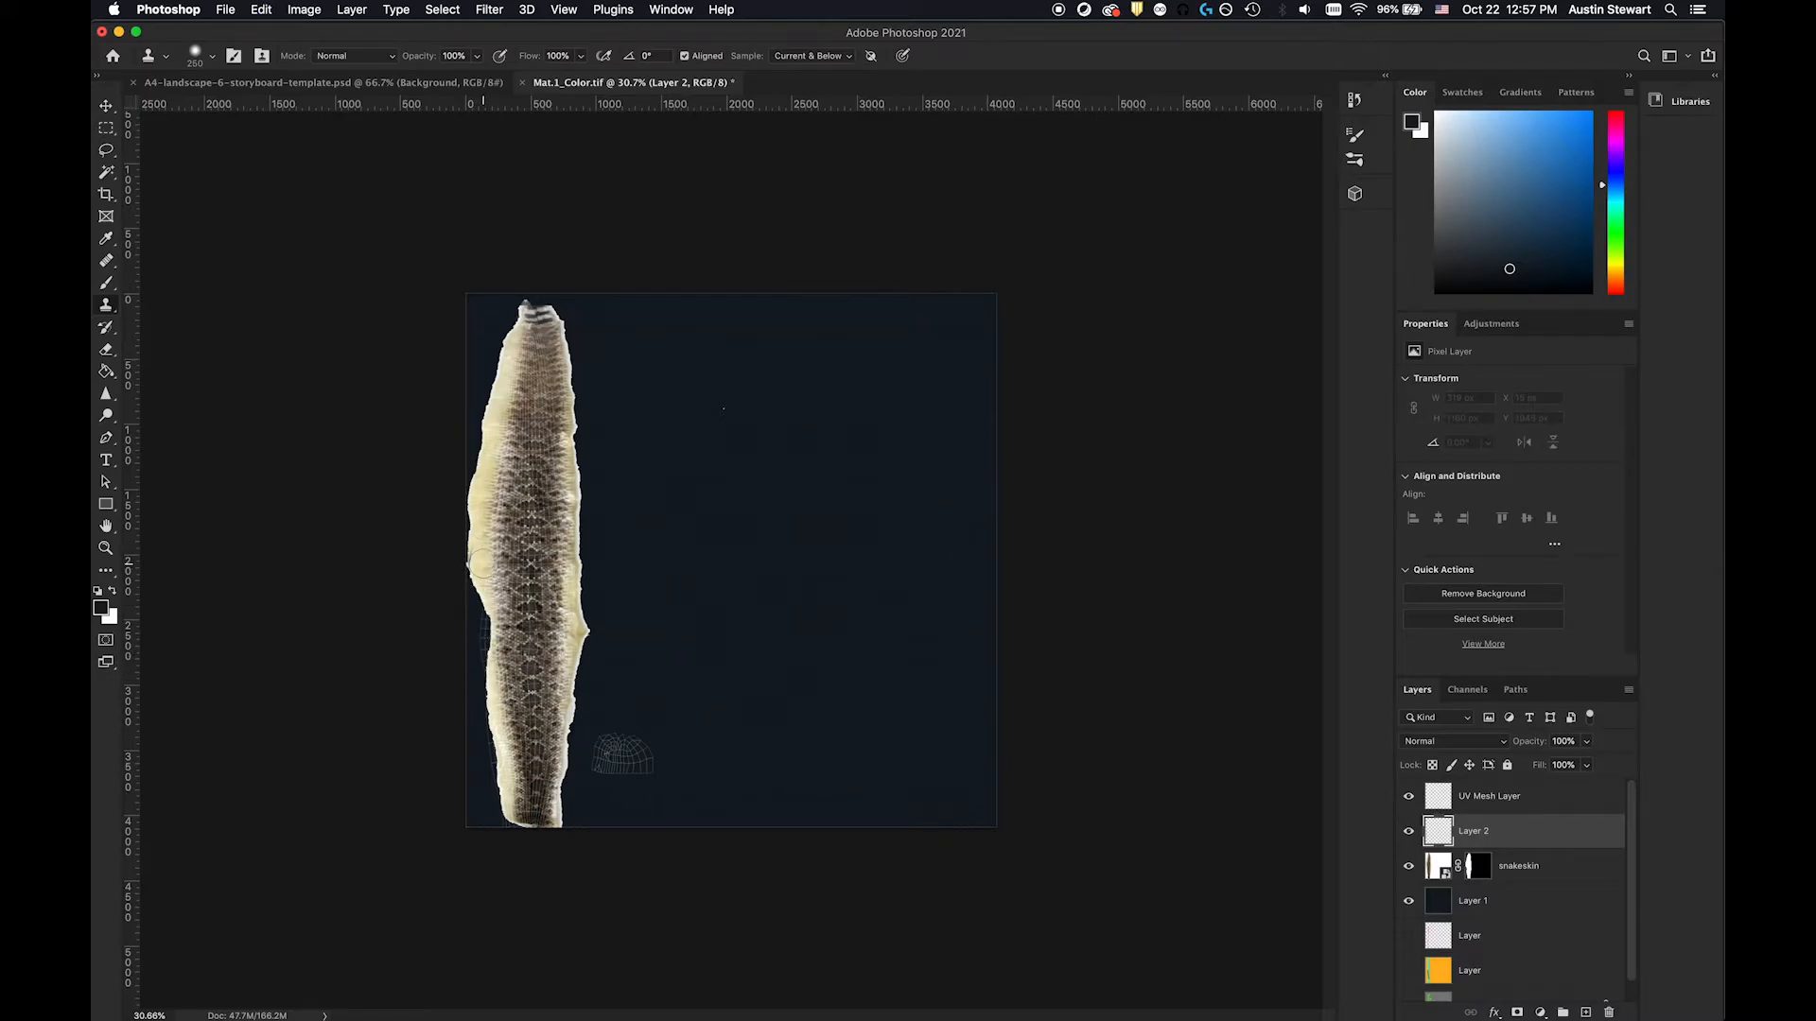
left_click_drag(482, 558, 485, 681)
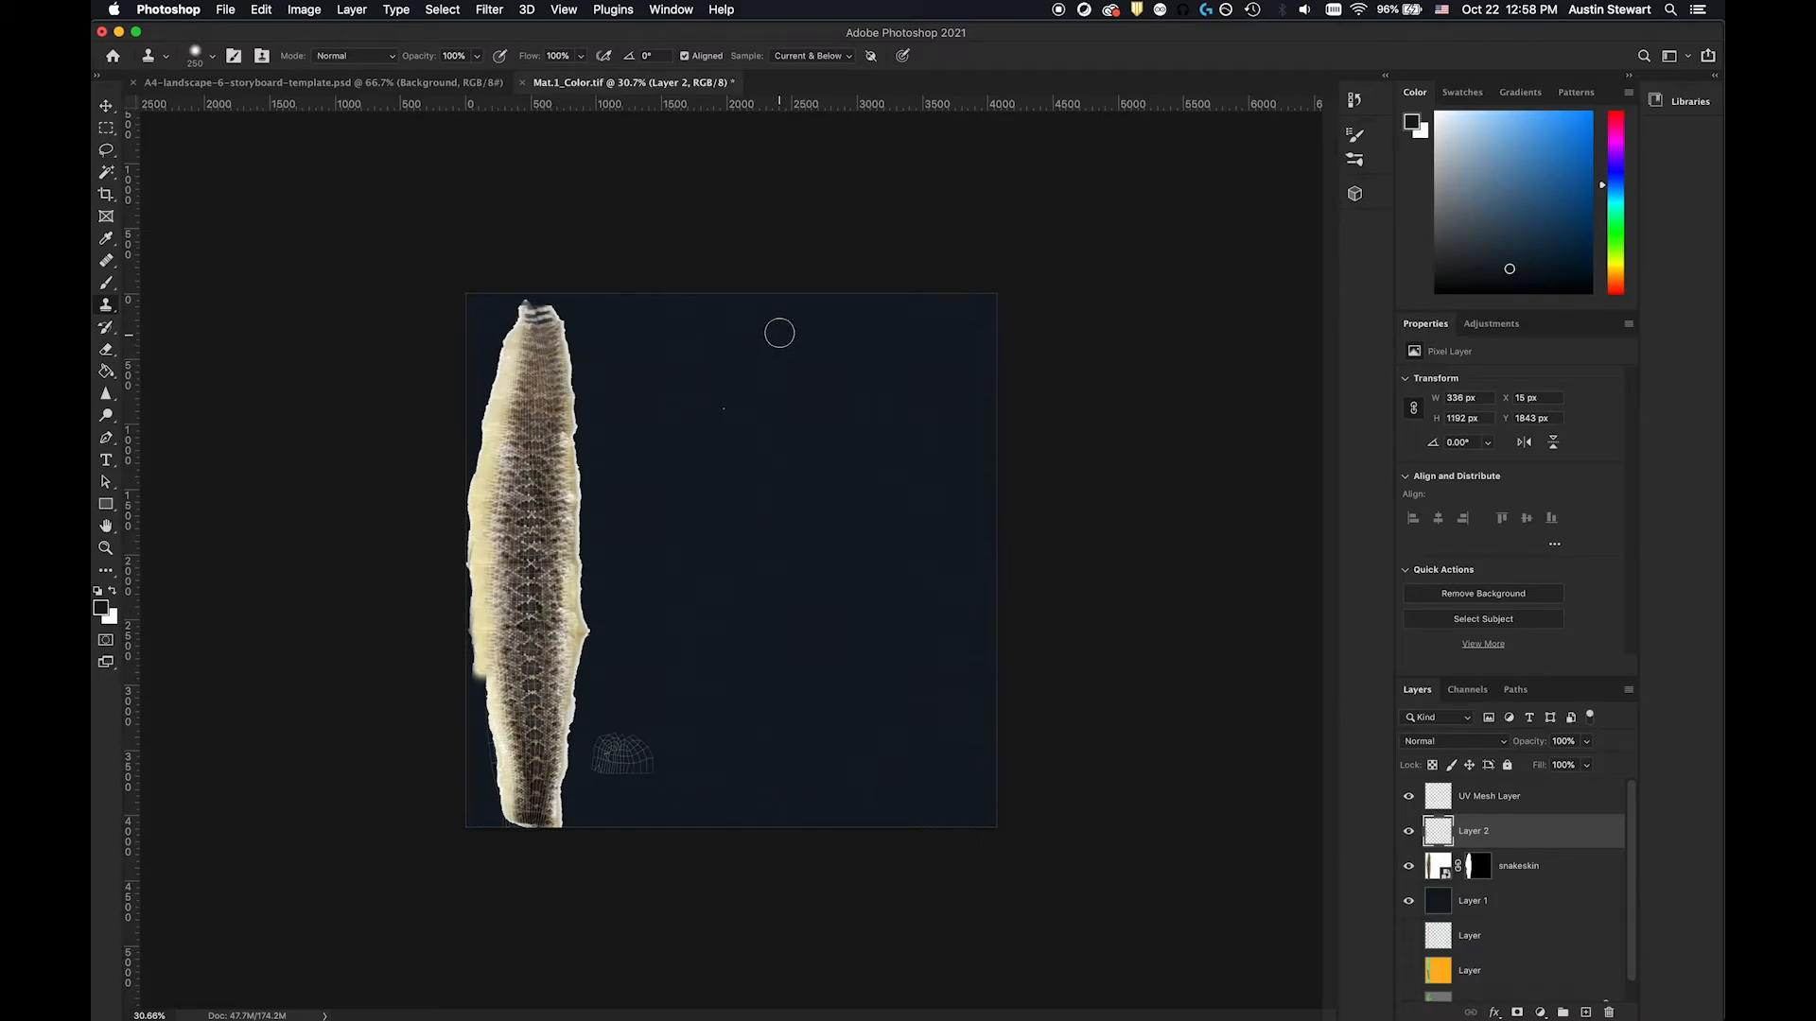
Step: Hide the dark blue Layer 1 and save Mat.1_Color.tif
left_click(1409, 901)
left_click(1409, 901)
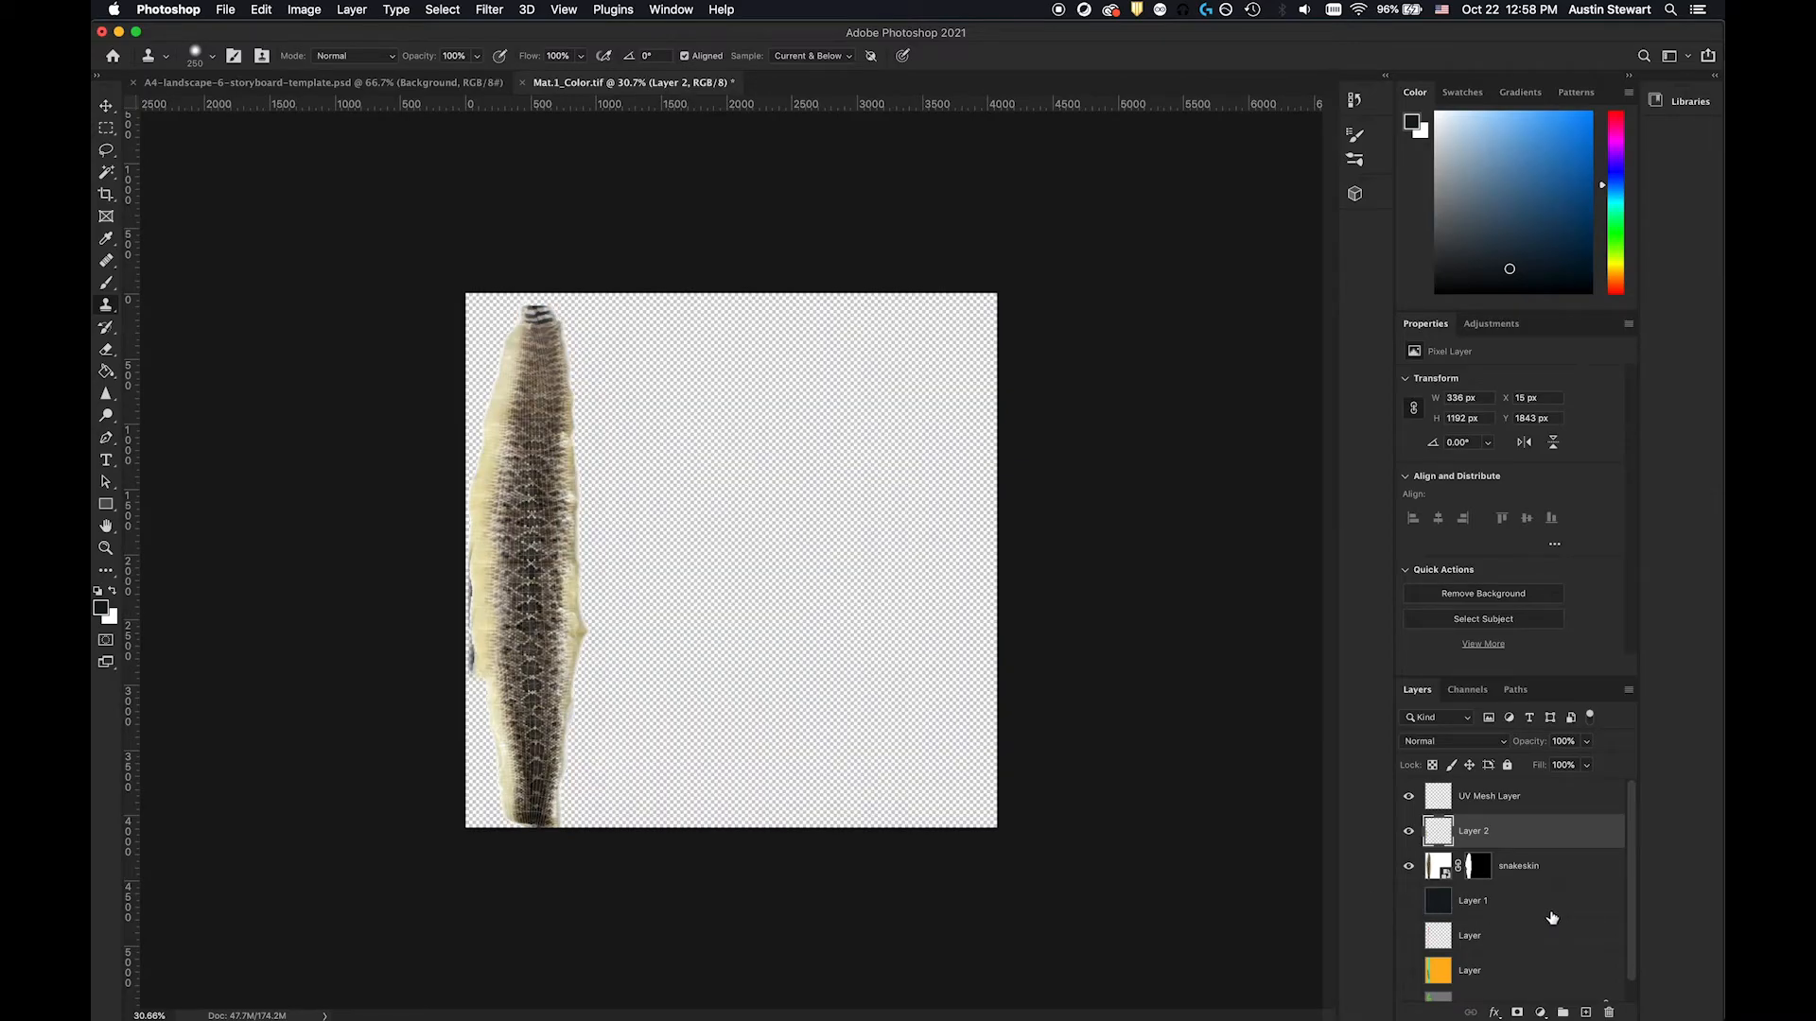
key("super+s")
Step: Switch to Cinema 4D and reload all textures, accepting the reversion to their saved versions
key("super+Tab")
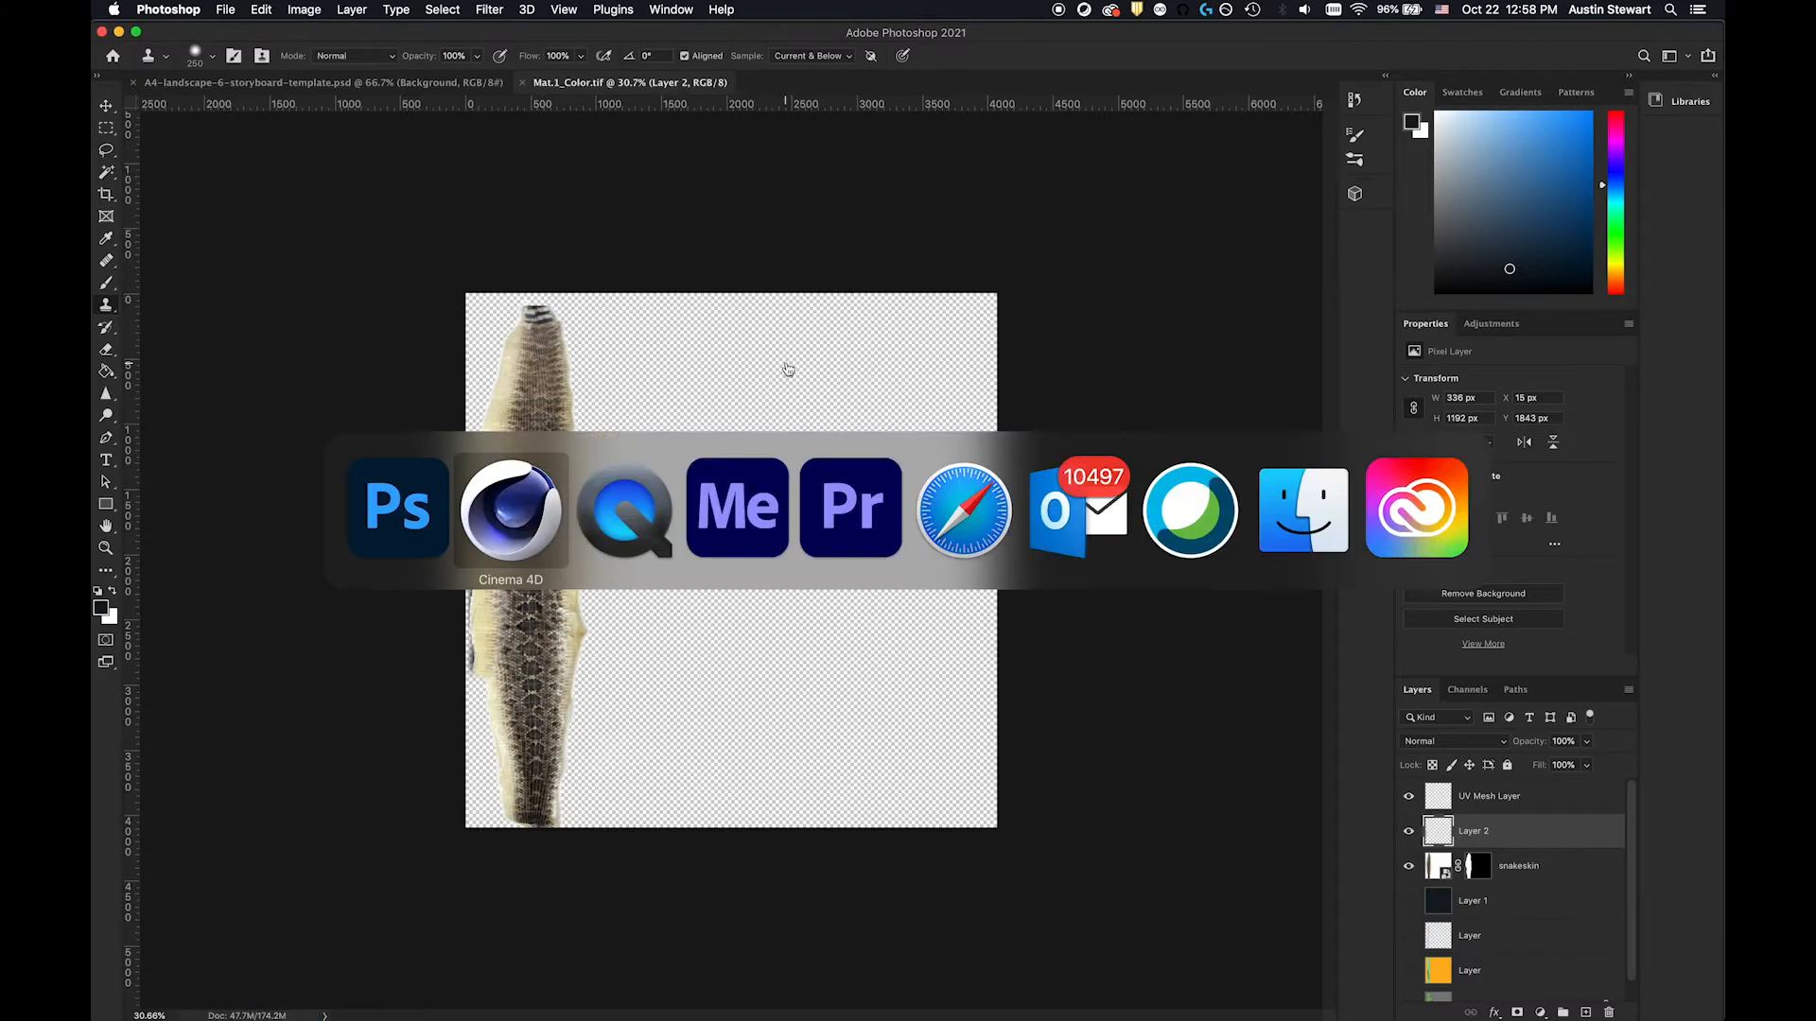
left_click(512, 519)
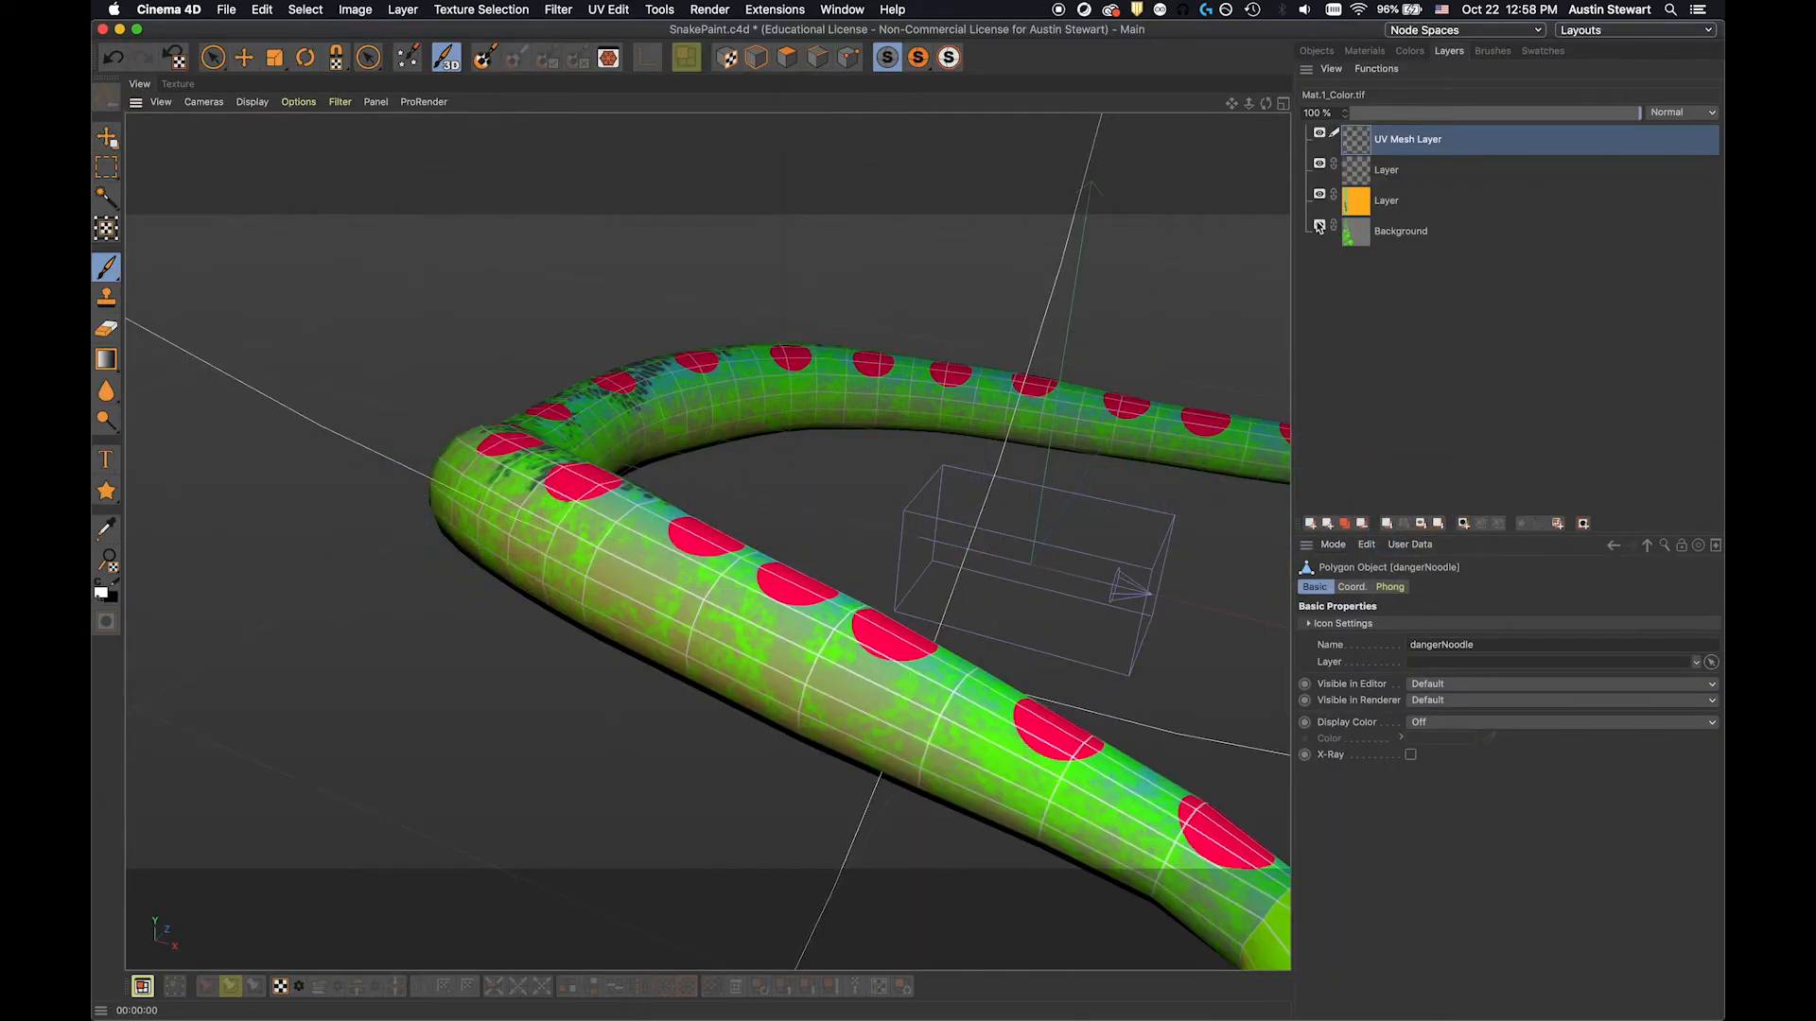
left_click(1373, 69)
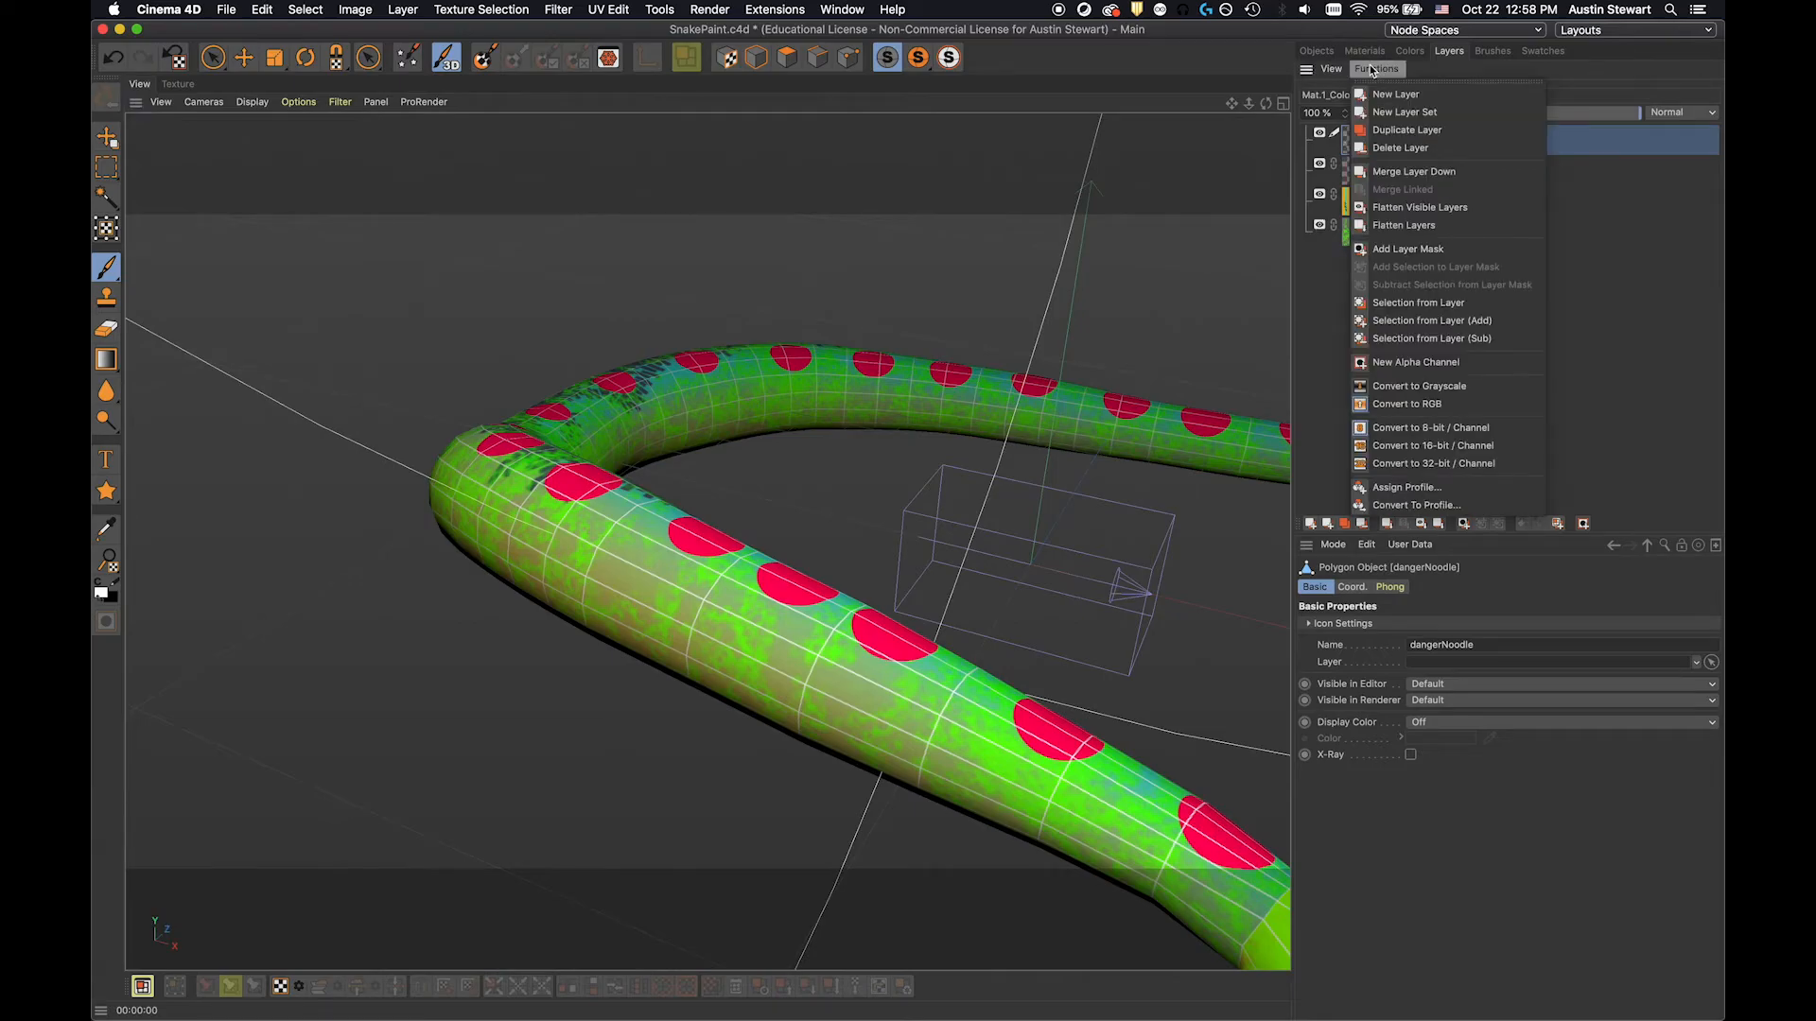
left_click(1461, 72)
left_click(1371, 52)
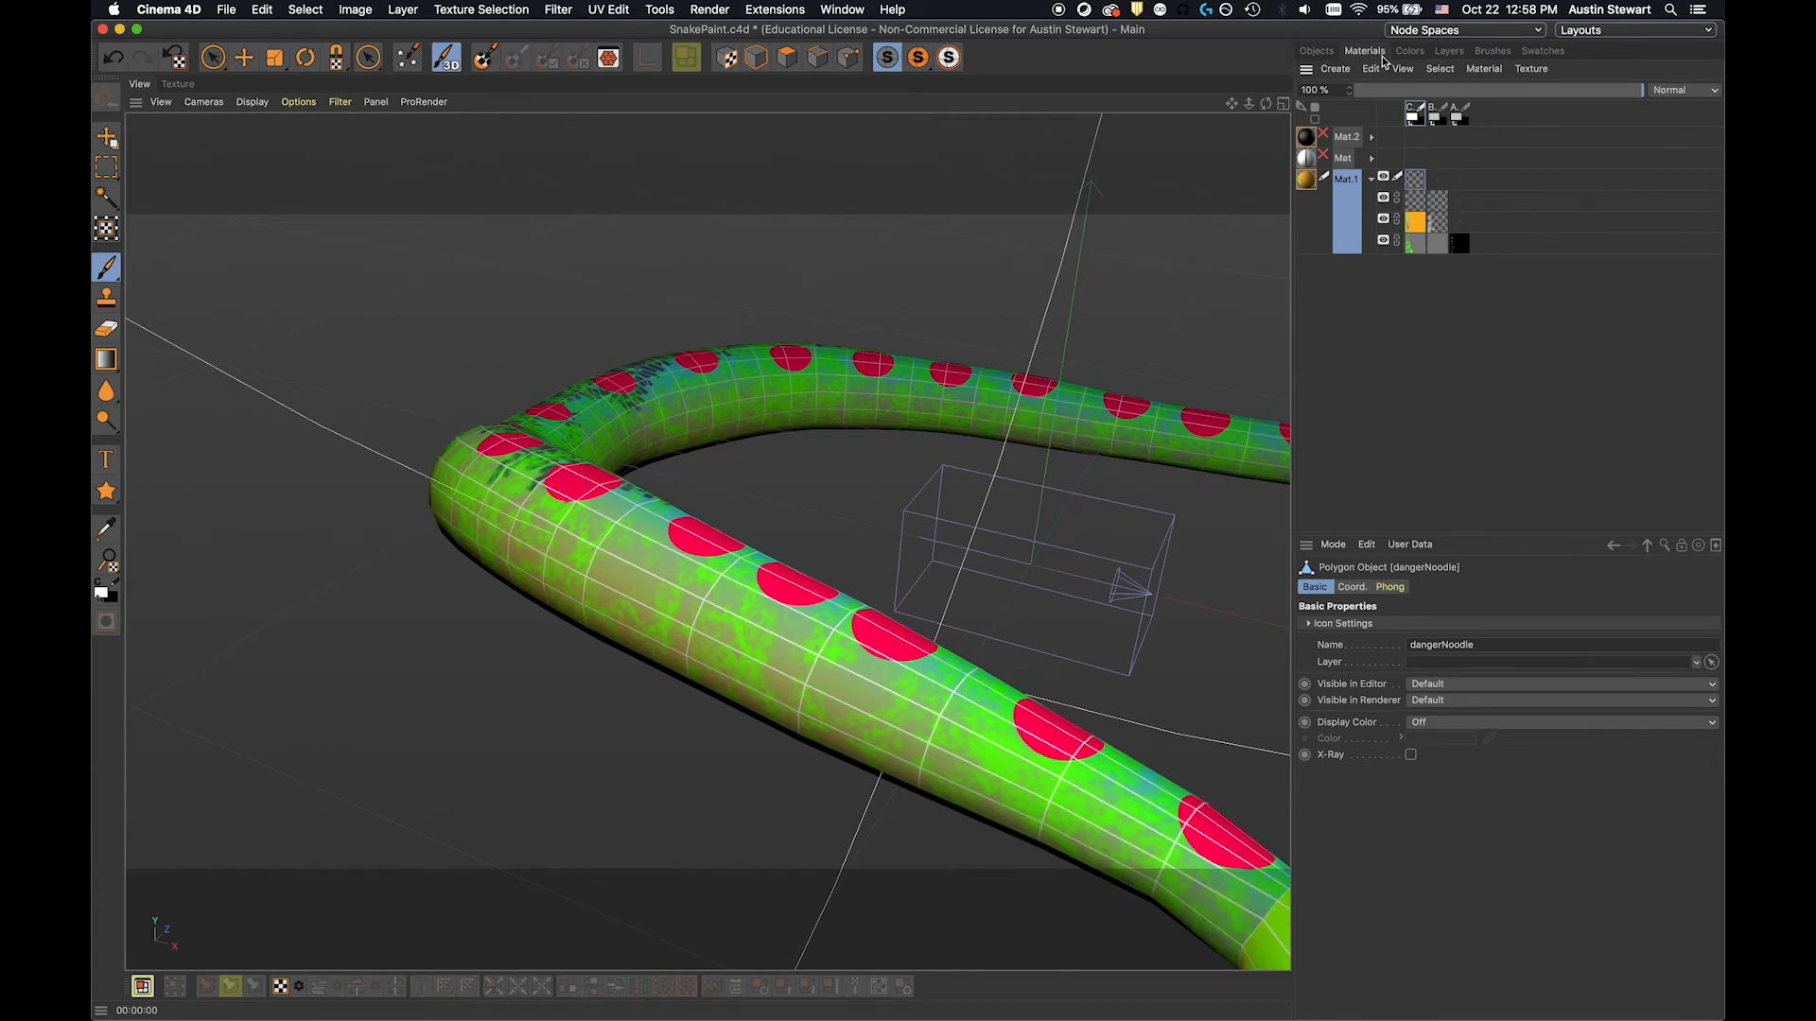
left_click(1531, 70)
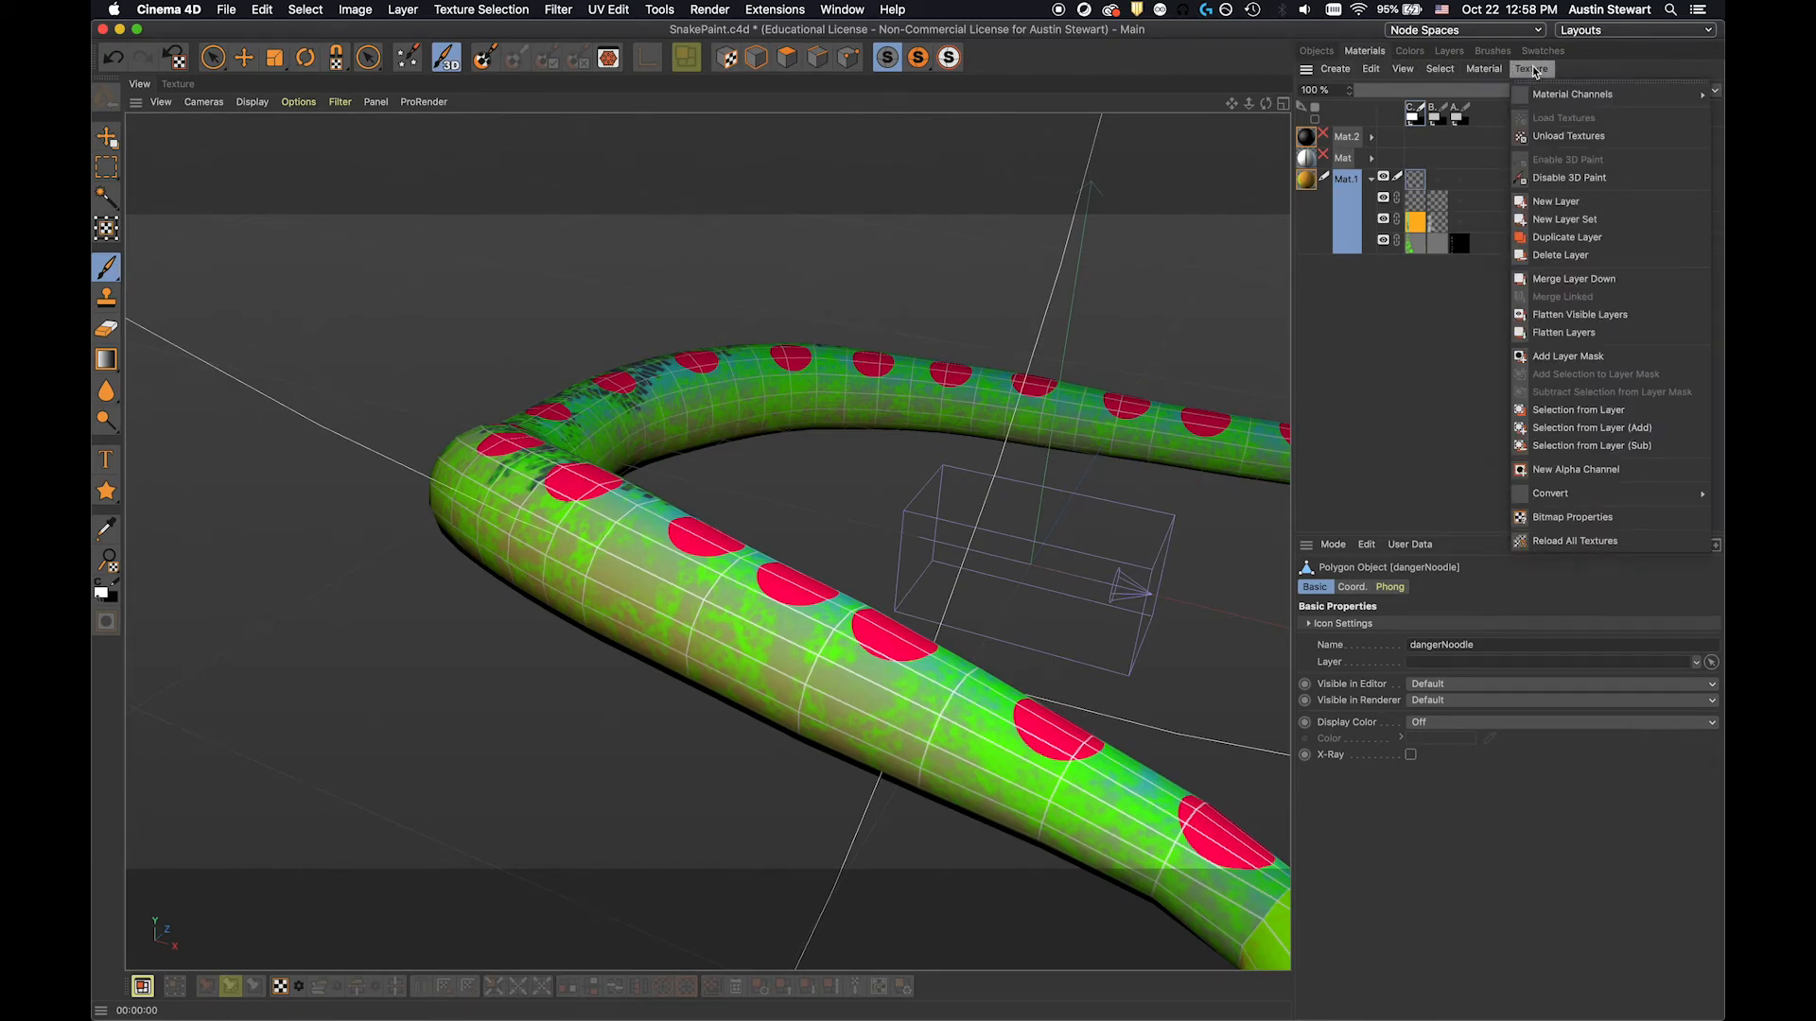
left_click(1576, 542)
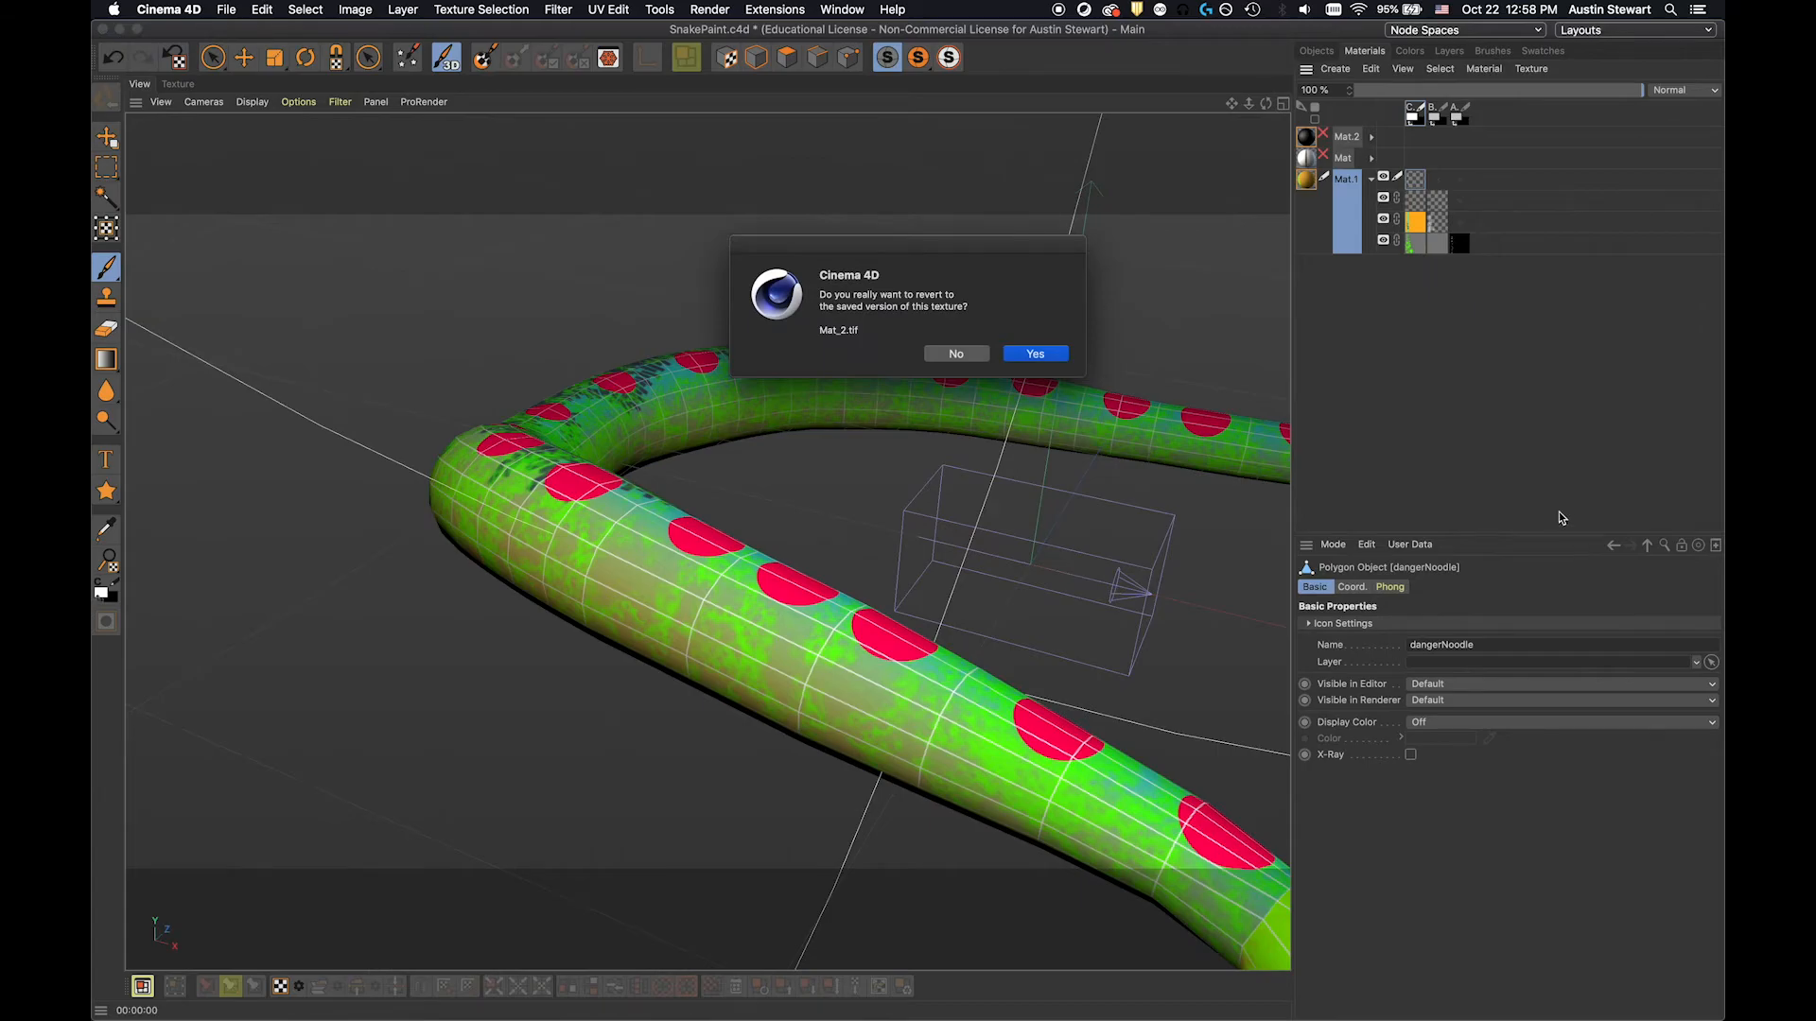
left_click(1032, 357)
left_click(1032, 357)
left_click(1033, 357)
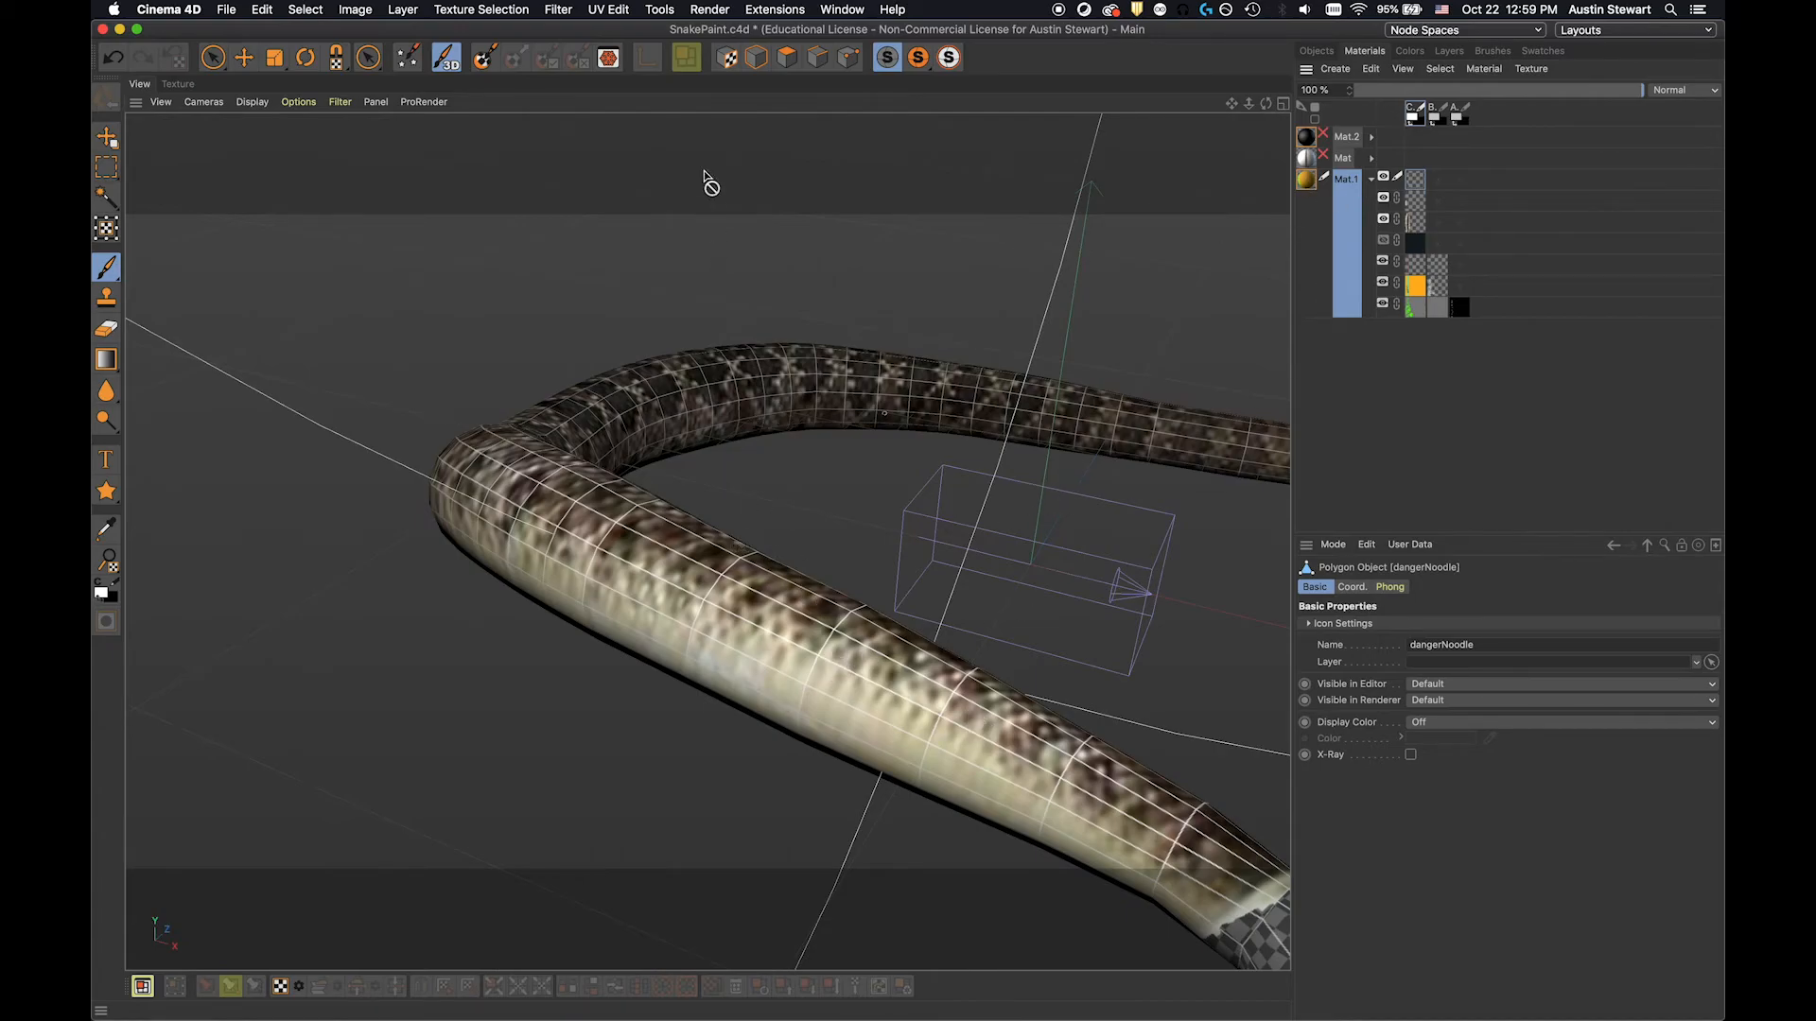
Step: Render the viewport to examine the snakeskin texture on the snake's body
scroll(655, 413, "down", 3)
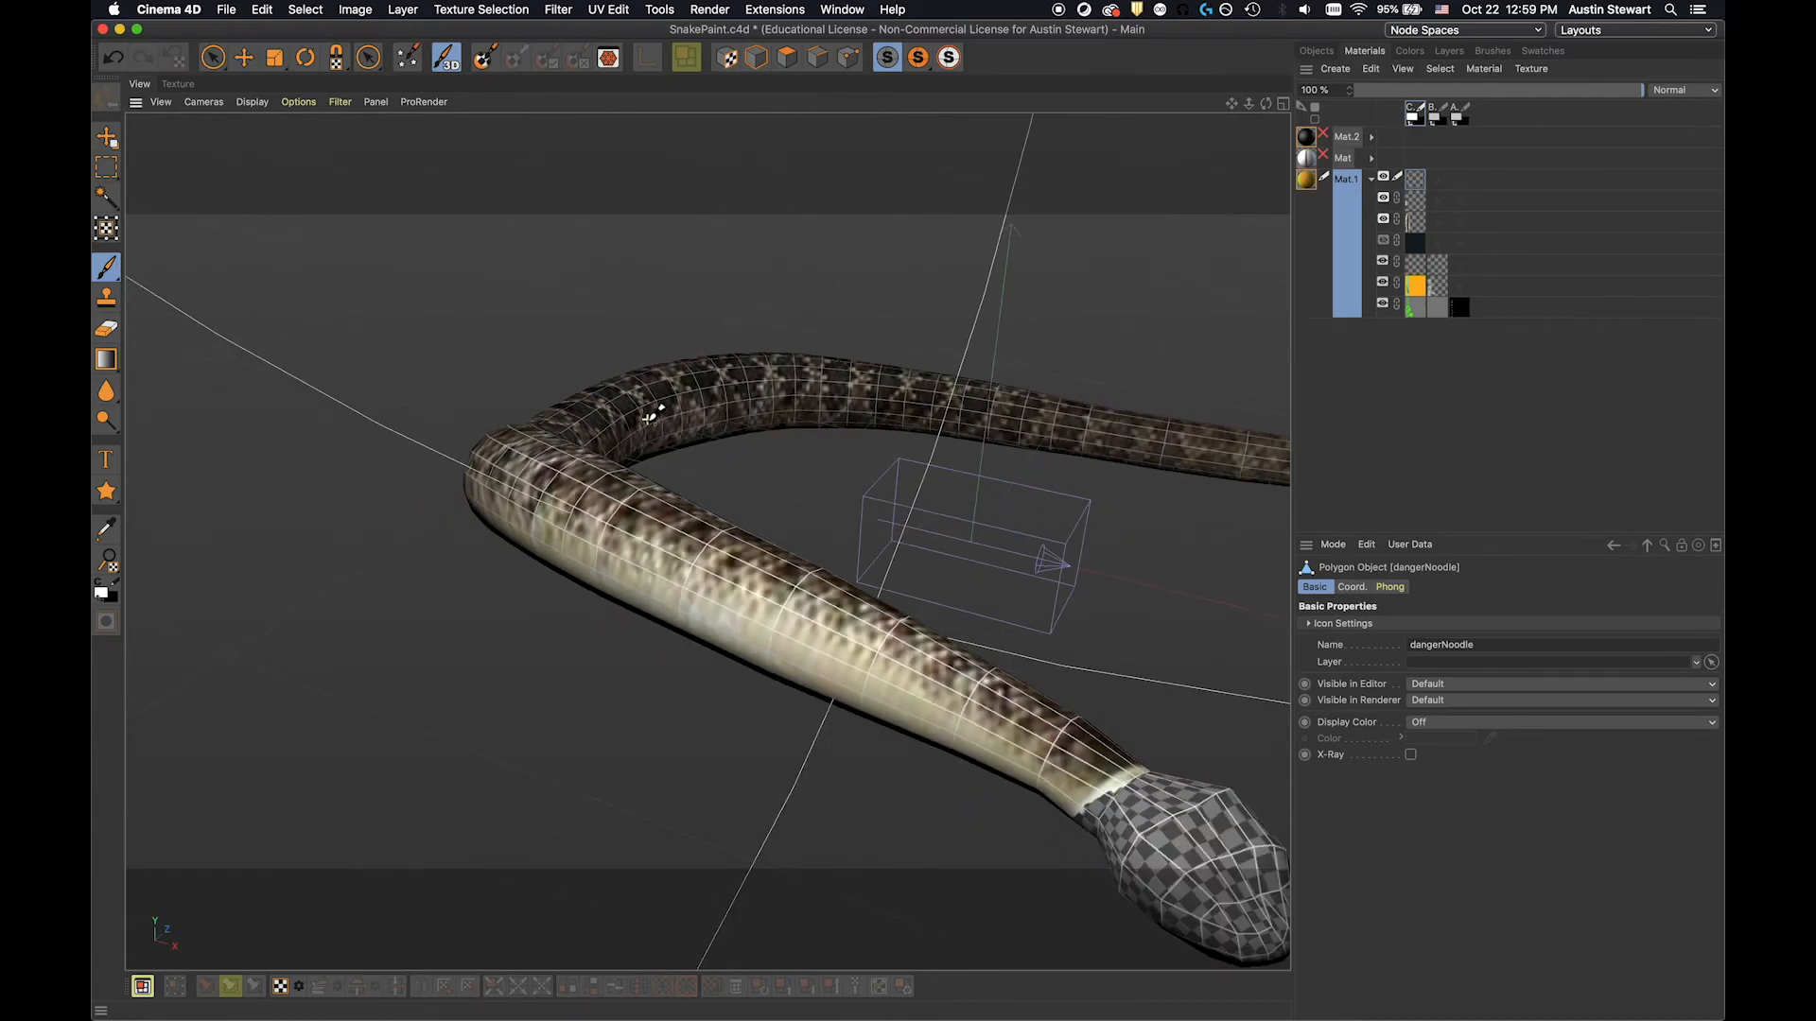
scroll(651, 413, "up", 3)
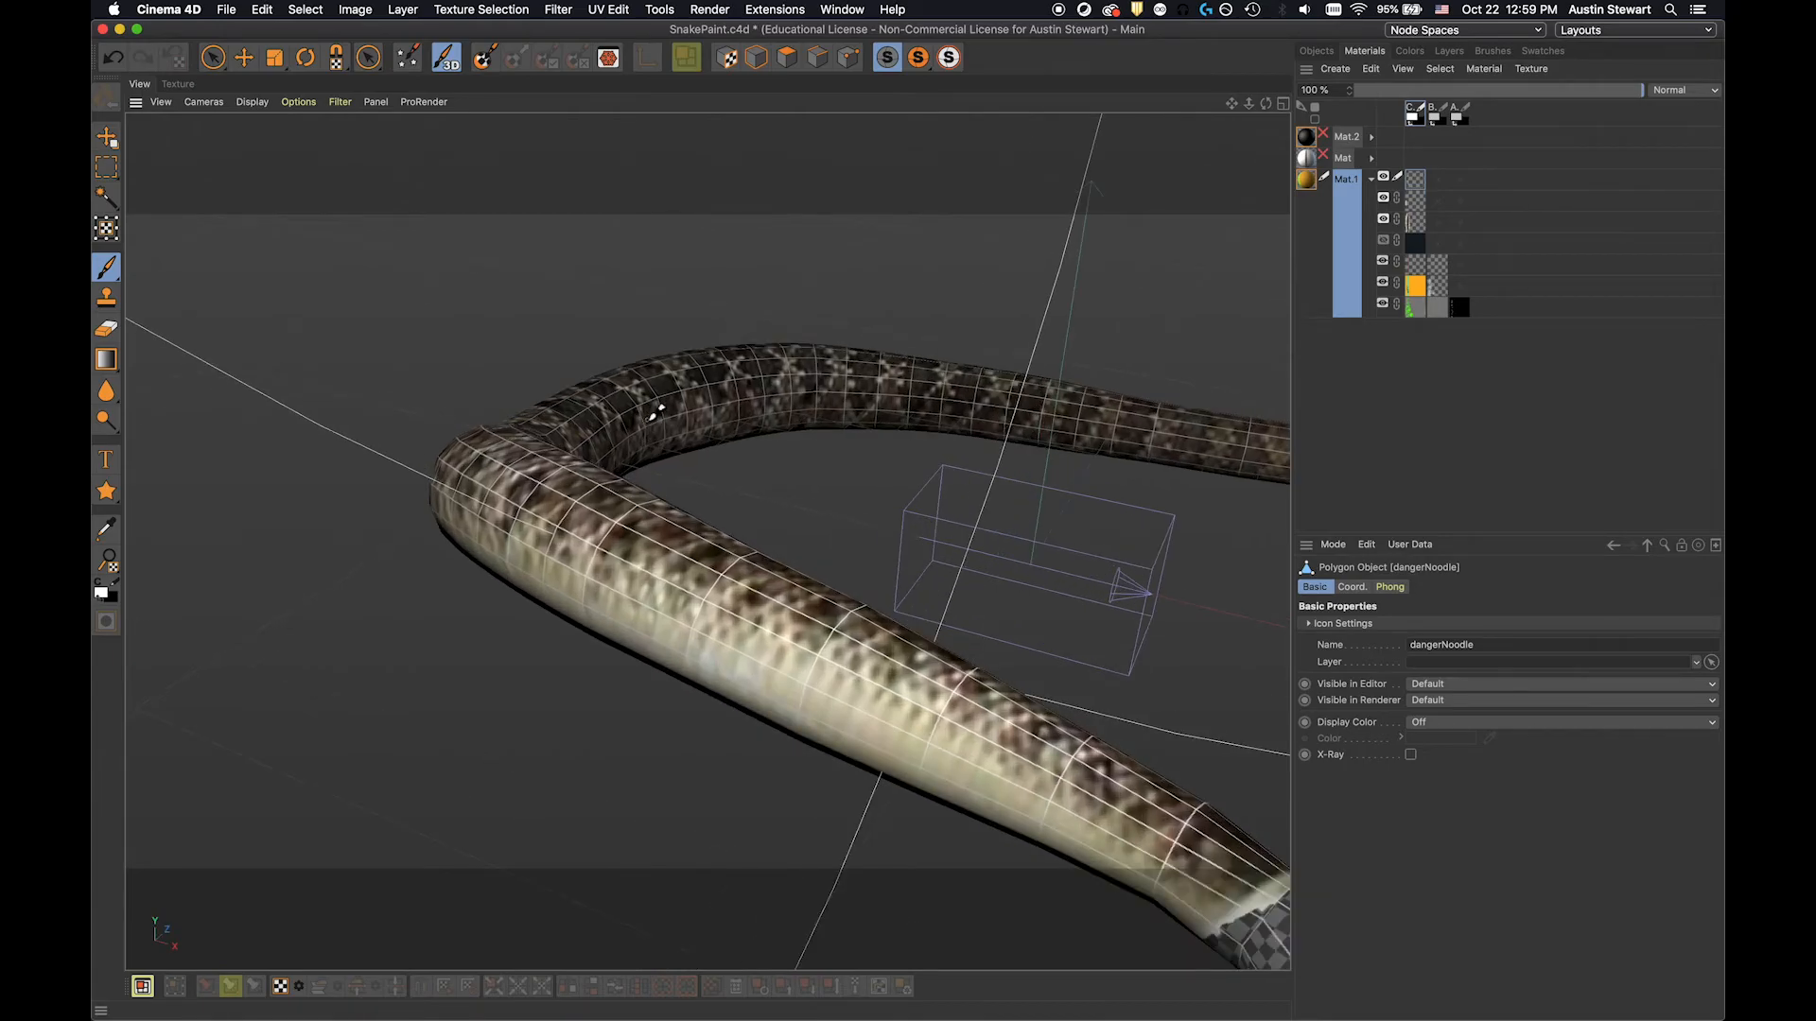
key("super+r")
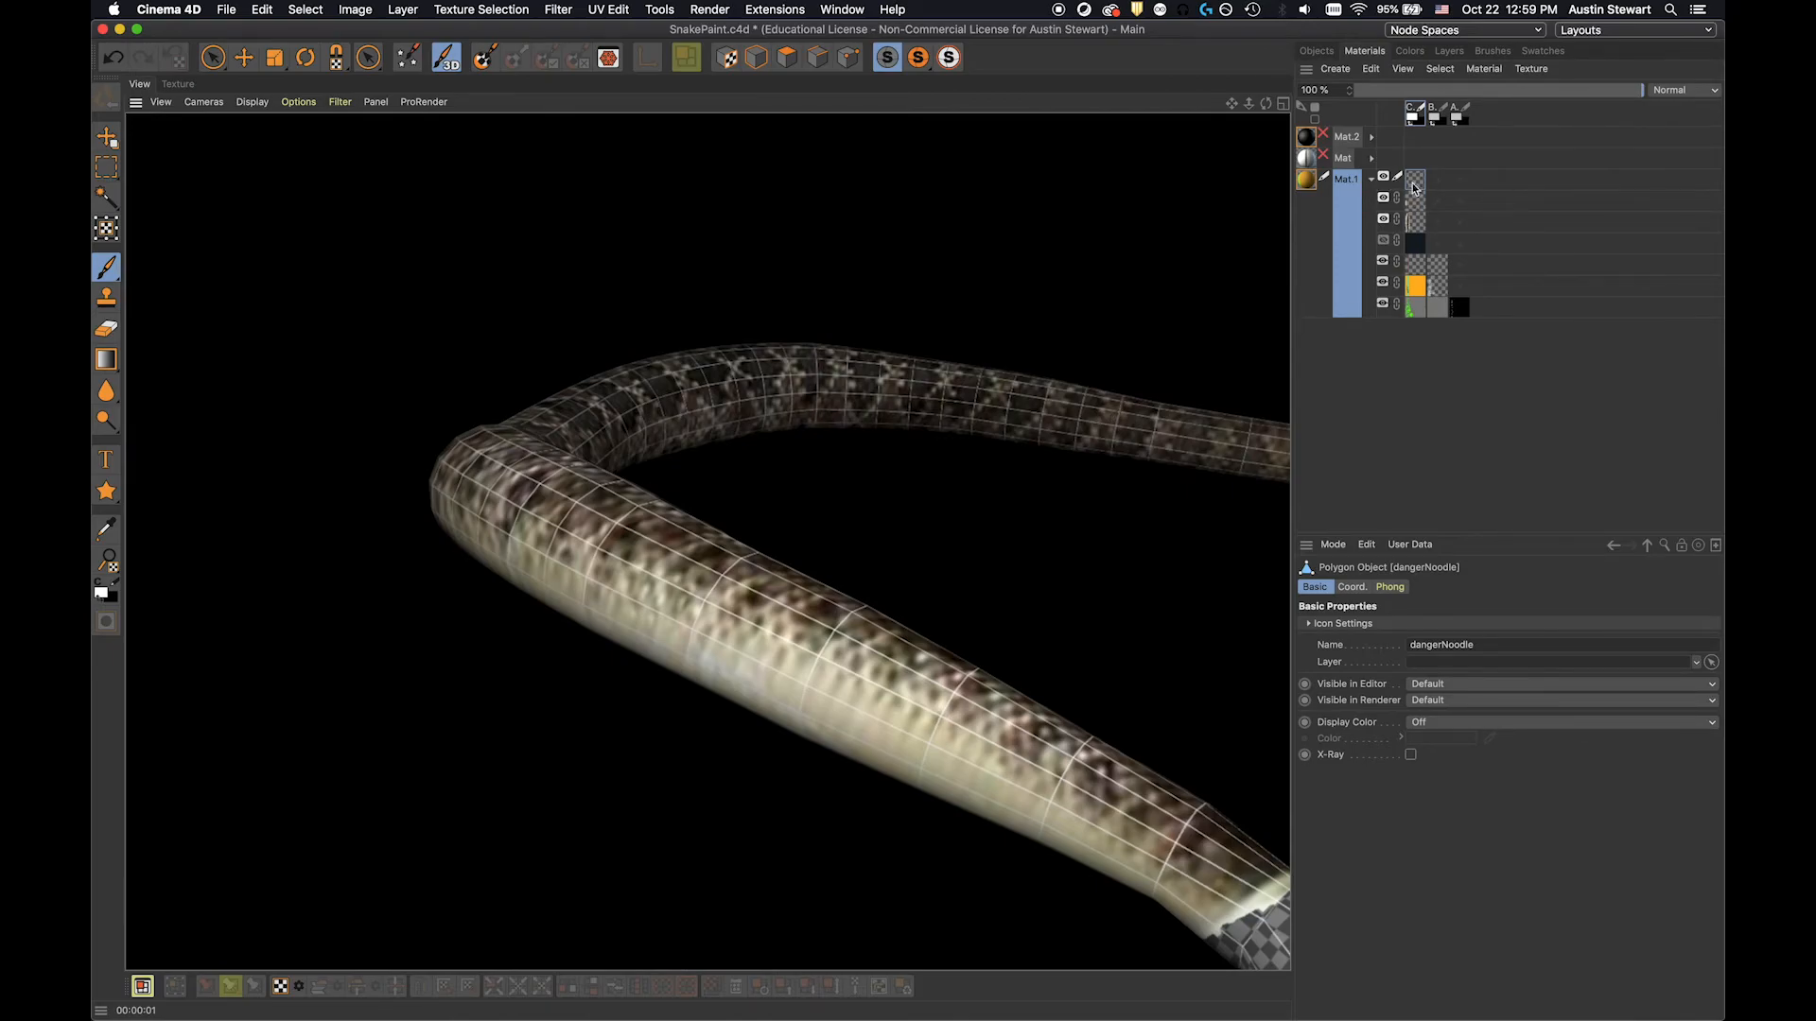
Step: Select the snakeskin layer of Mat.1's color texture and hide the UV Mesh Layer
left_click(1417, 225)
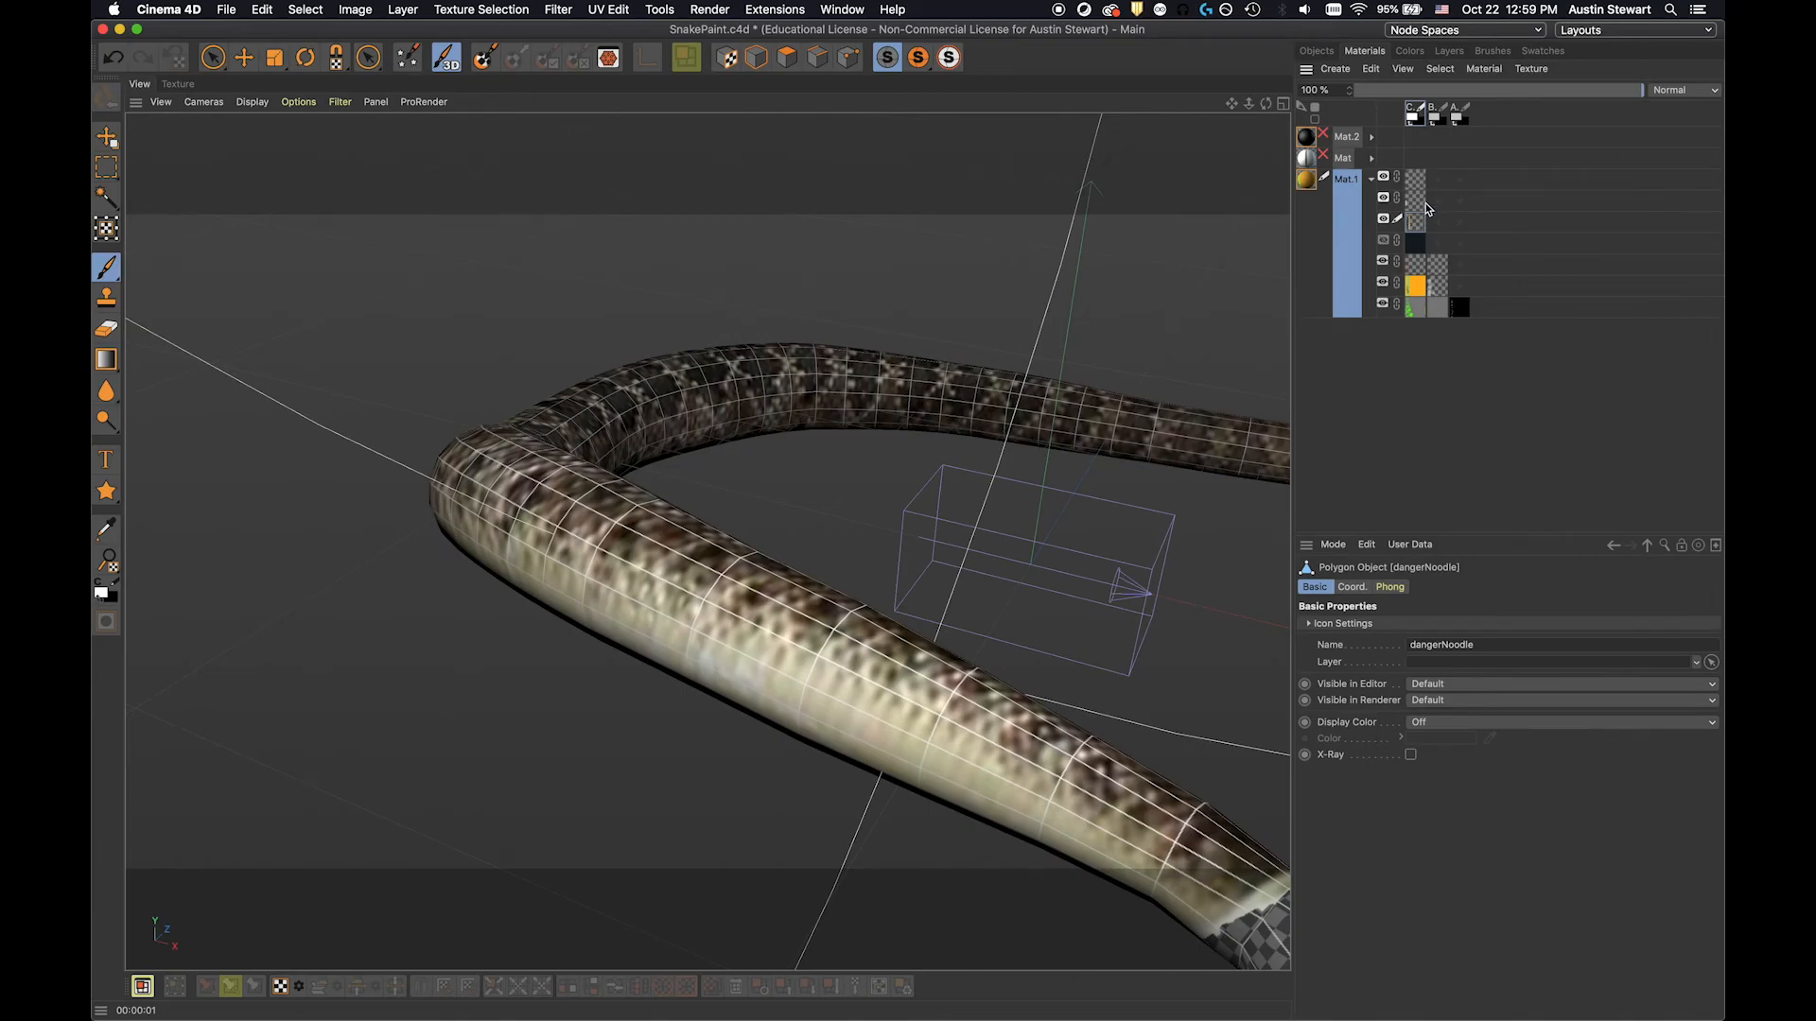
left_click(1449, 51)
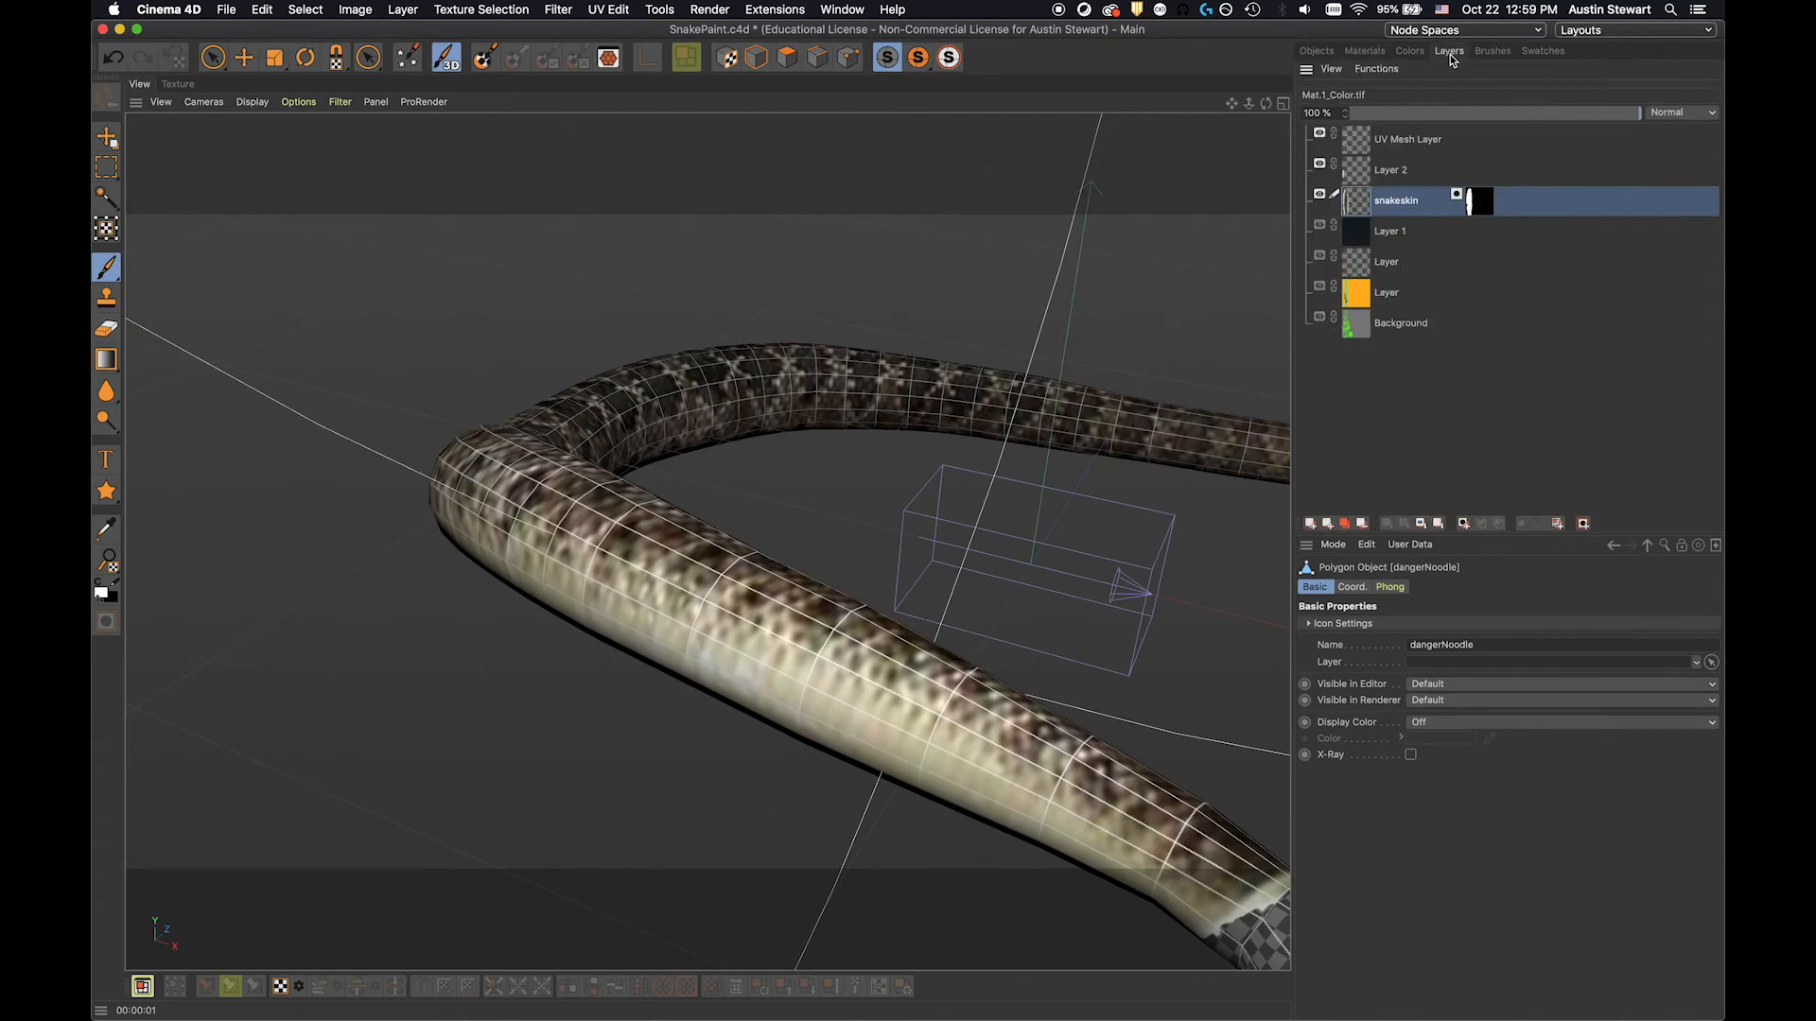
left_click(1320, 134)
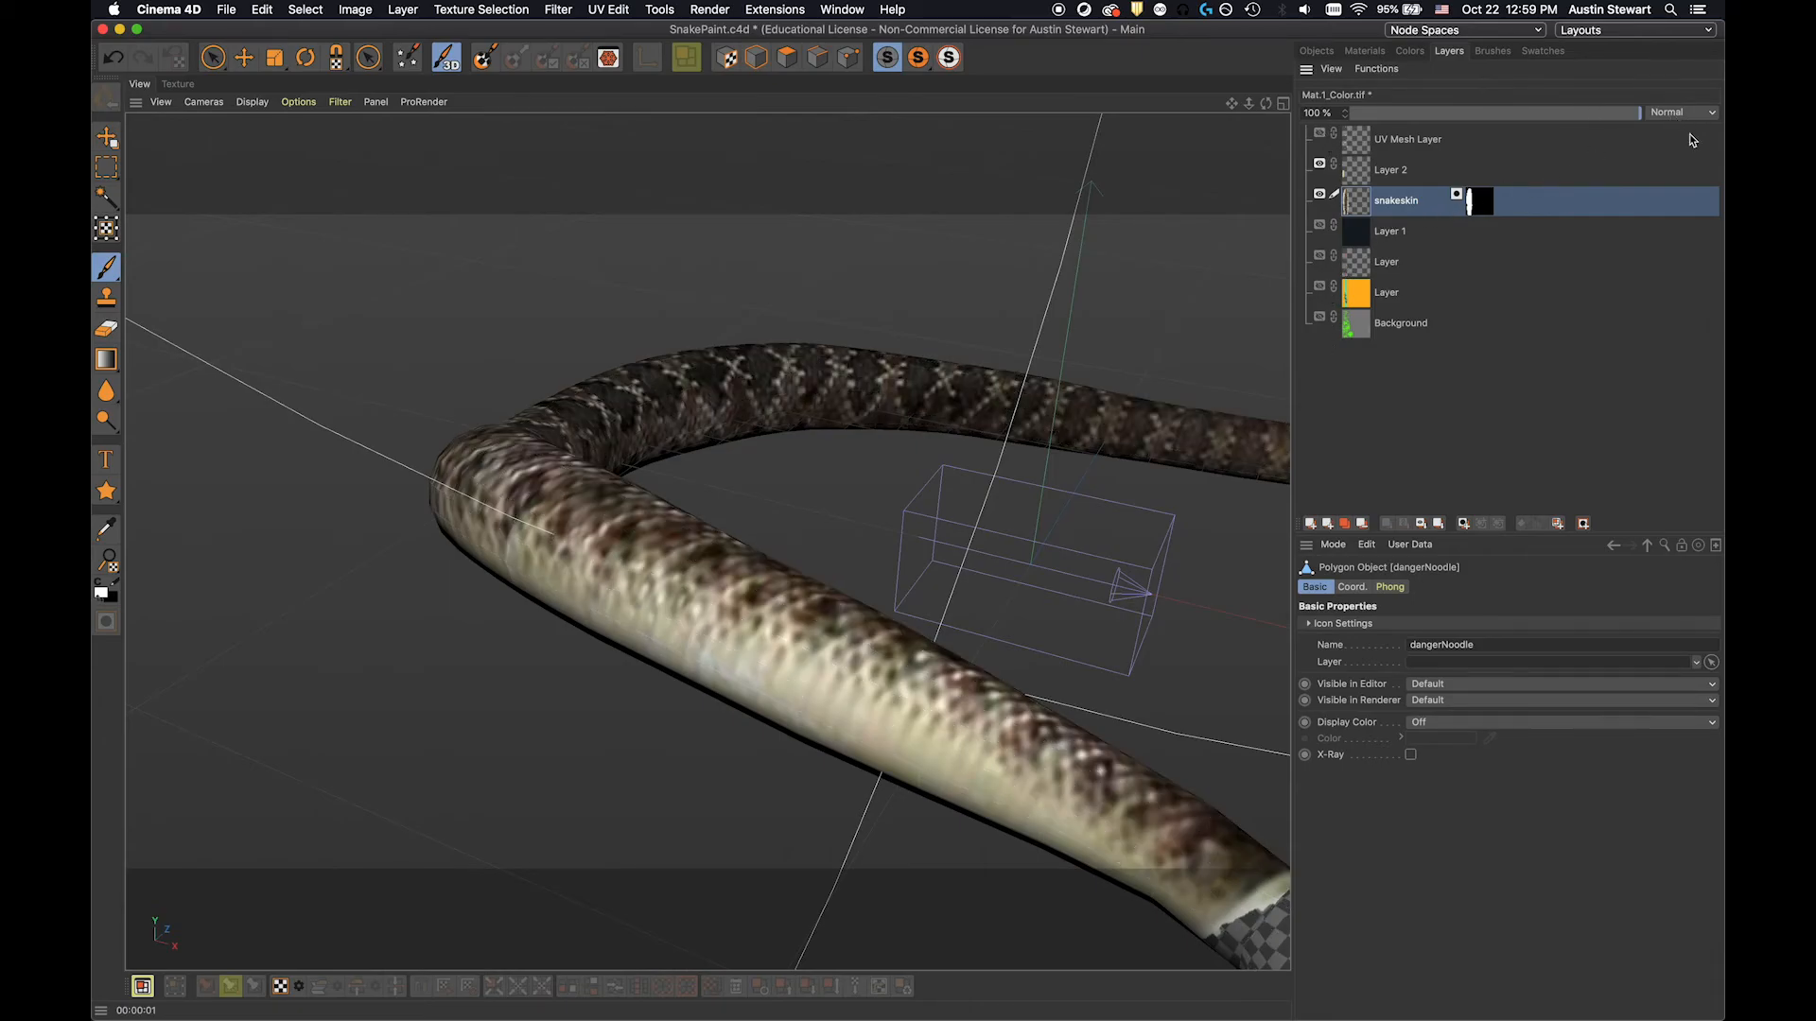
Step: Set the snakeskin layer to Multiply, show the red-spot layer, orange layer and Background beneath it, and render the viewport
left_click(1700, 113)
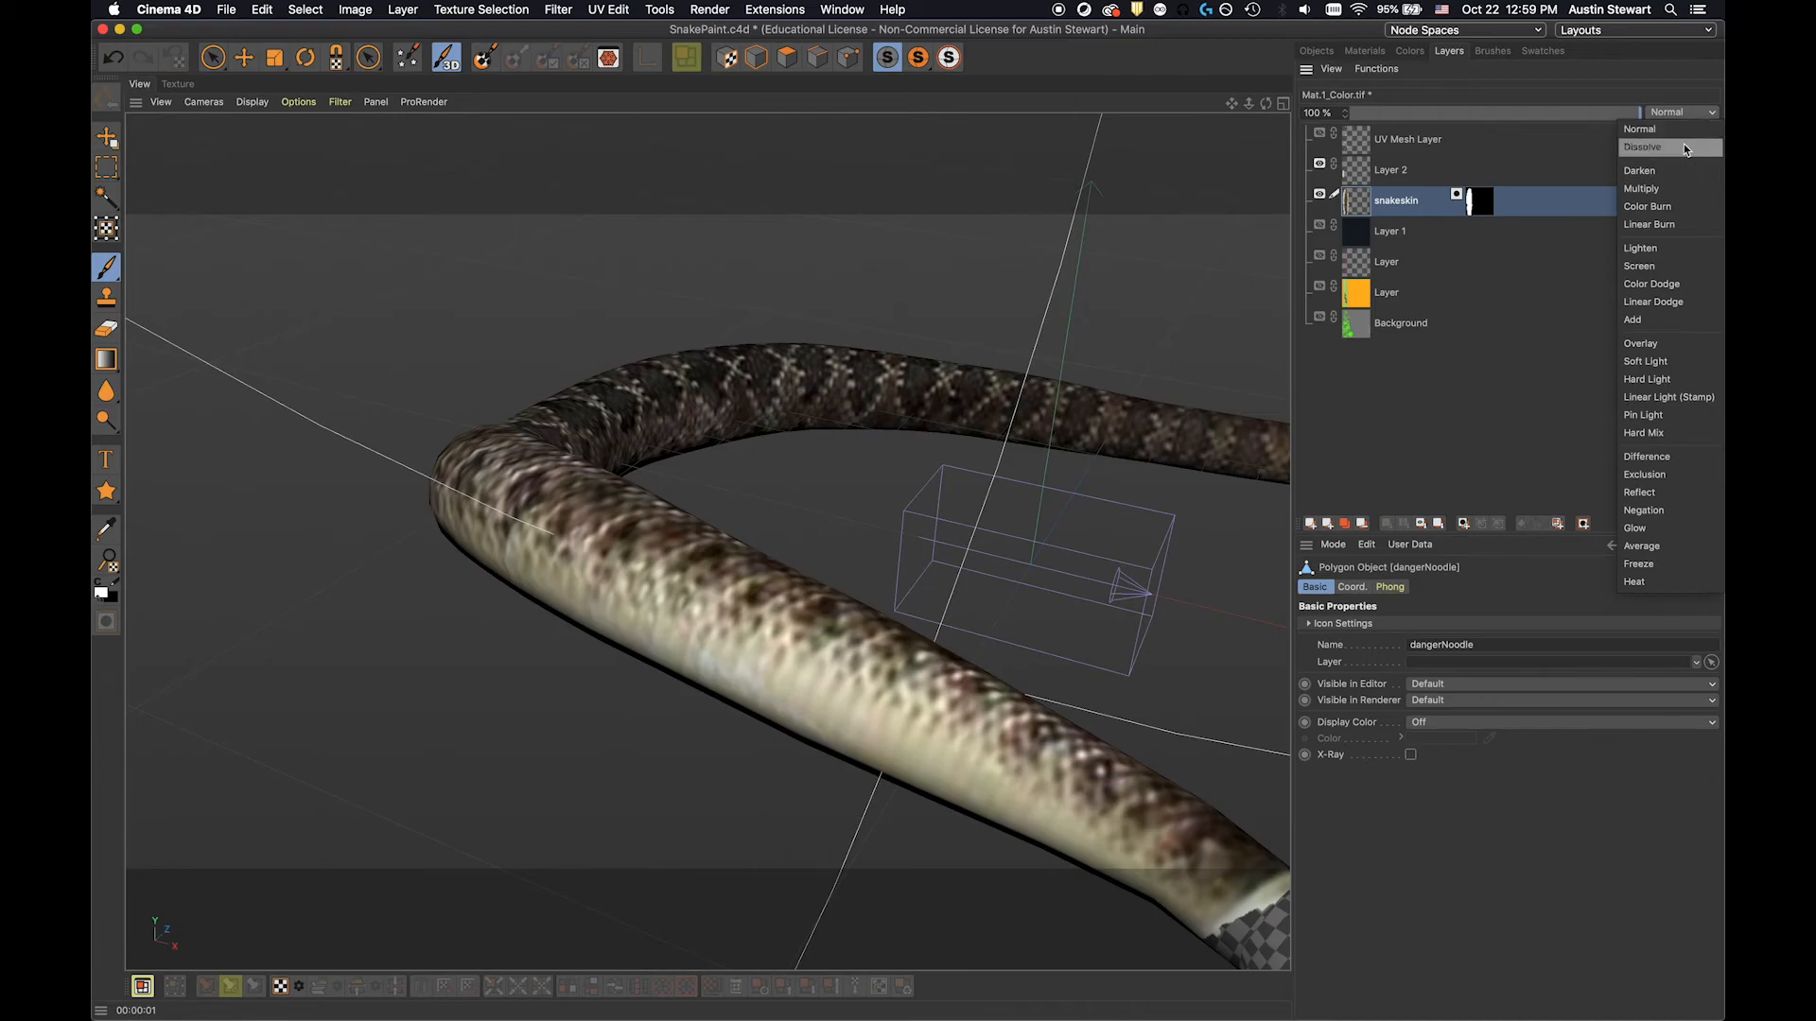
left_click(1672, 188)
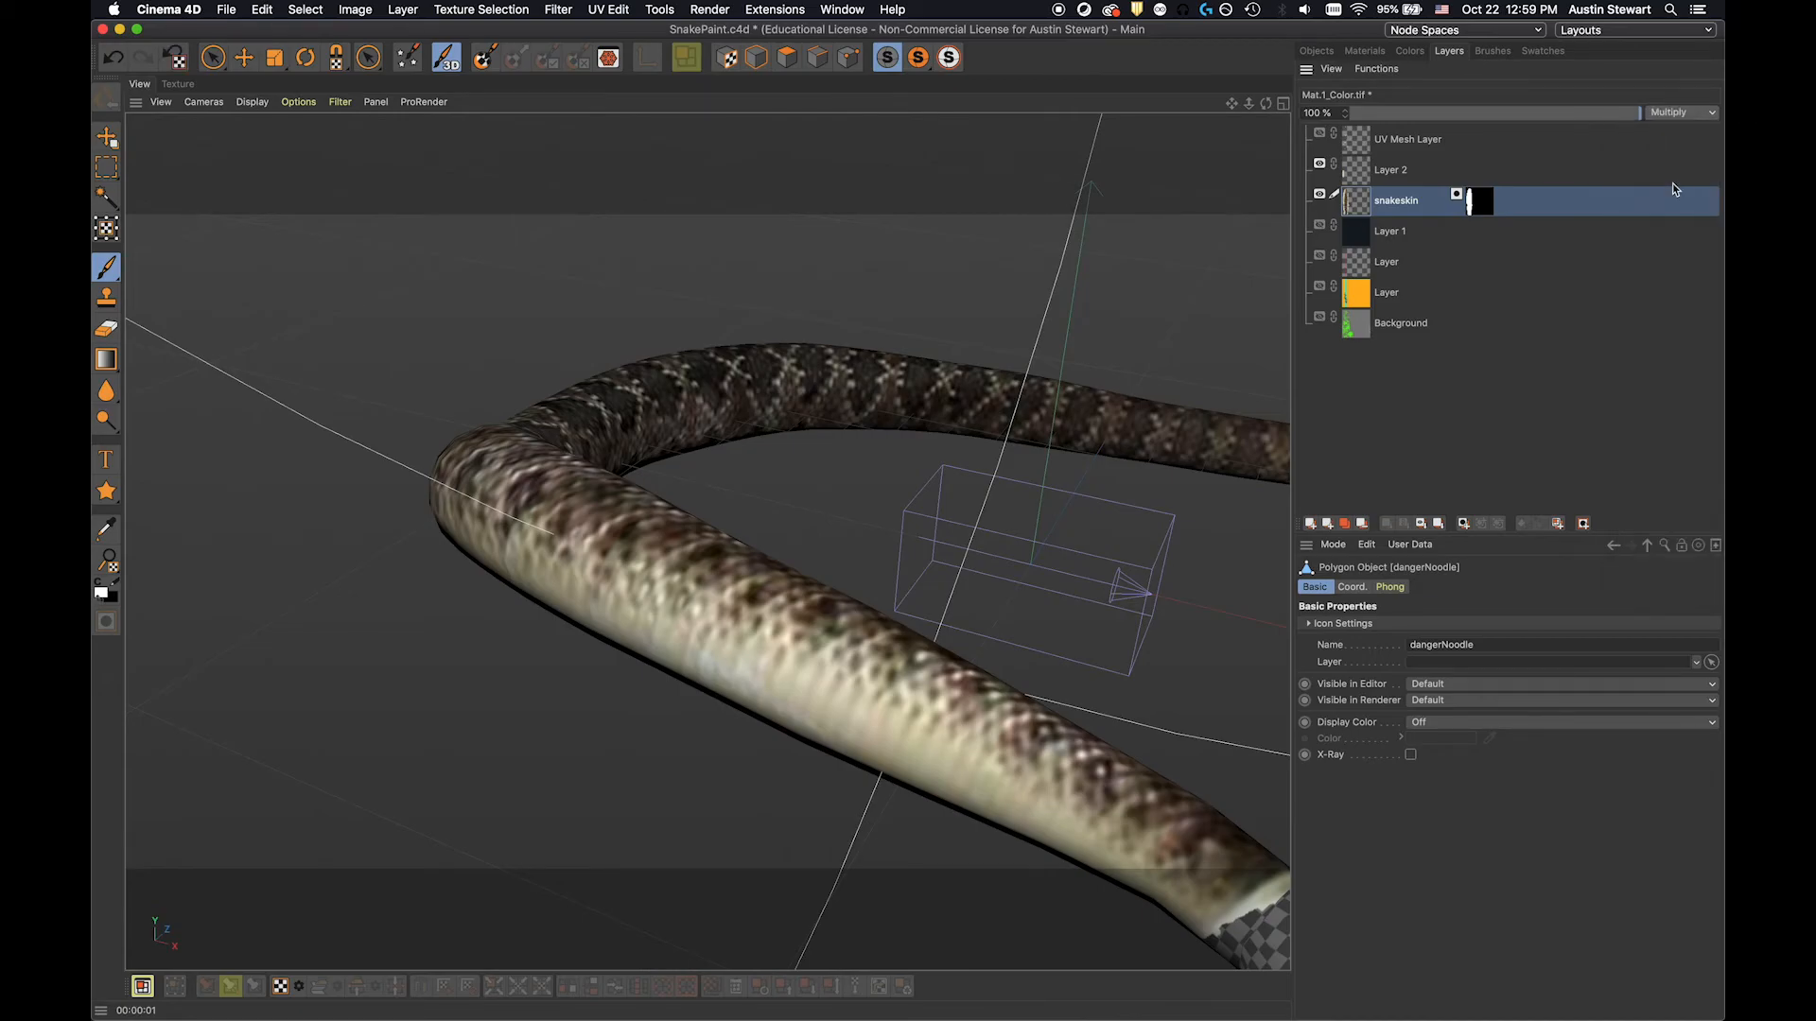
left_click(1320, 255)
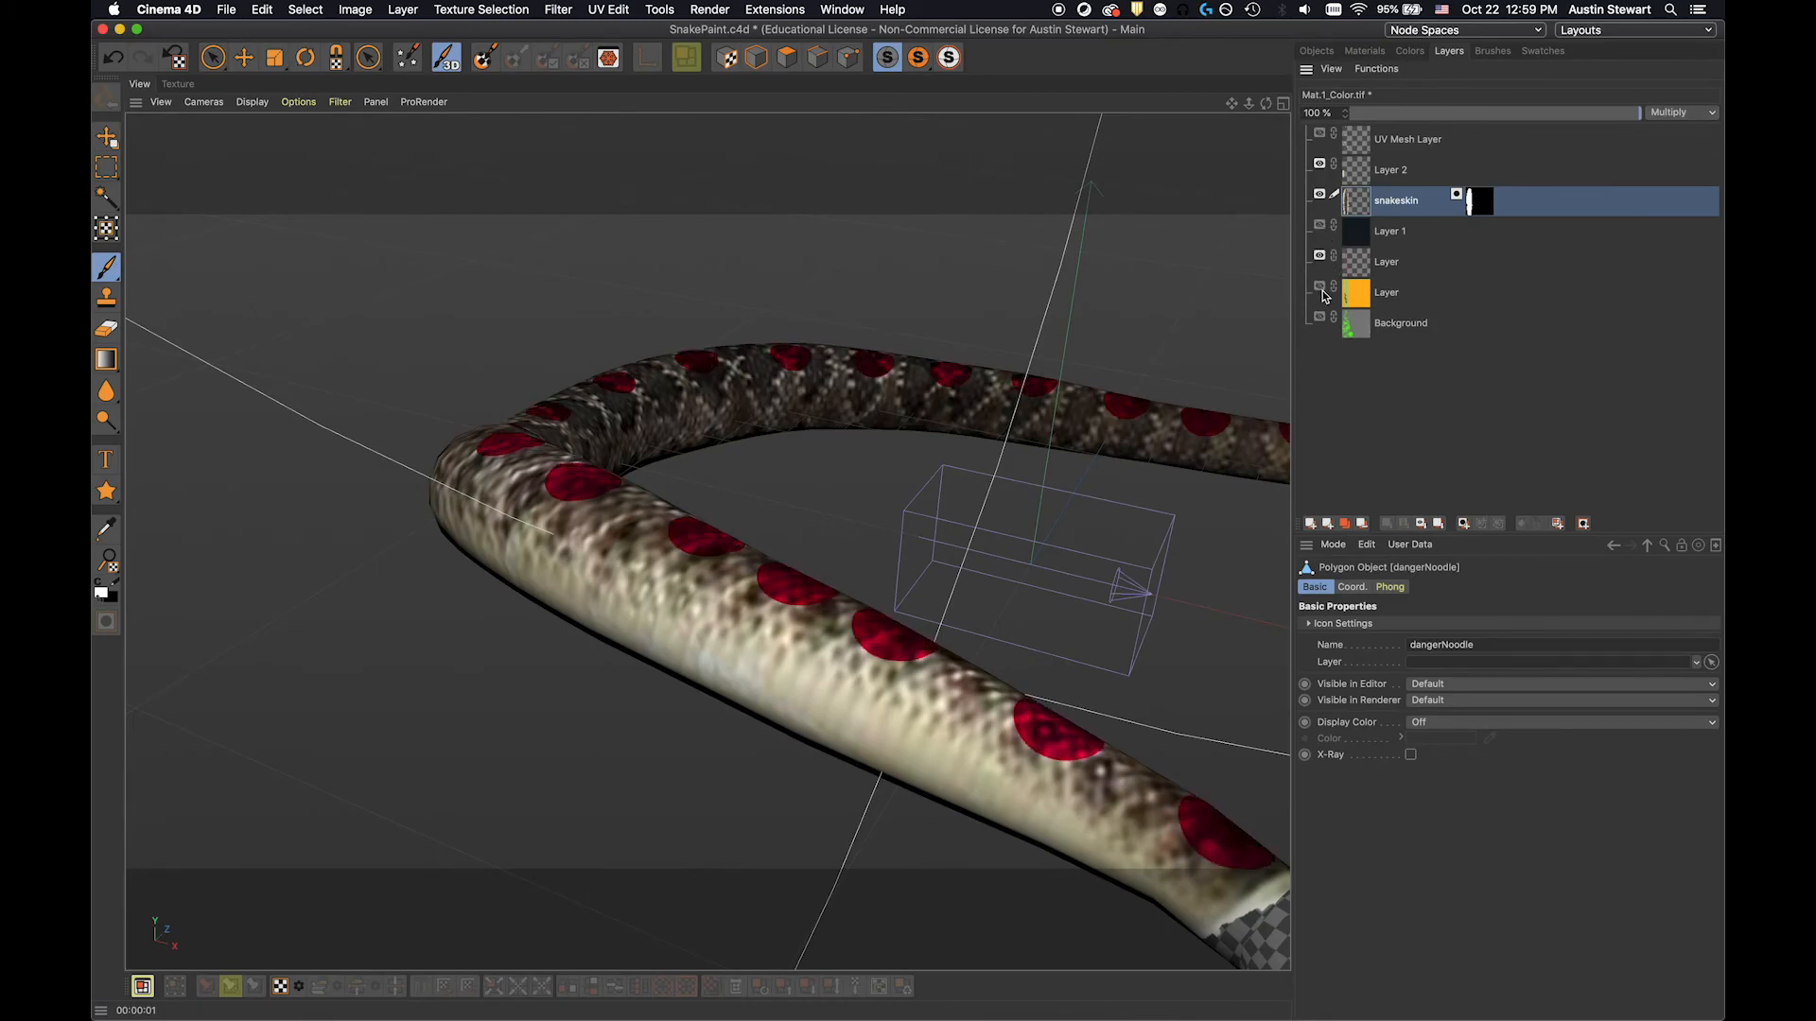
left_click(1320, 286)
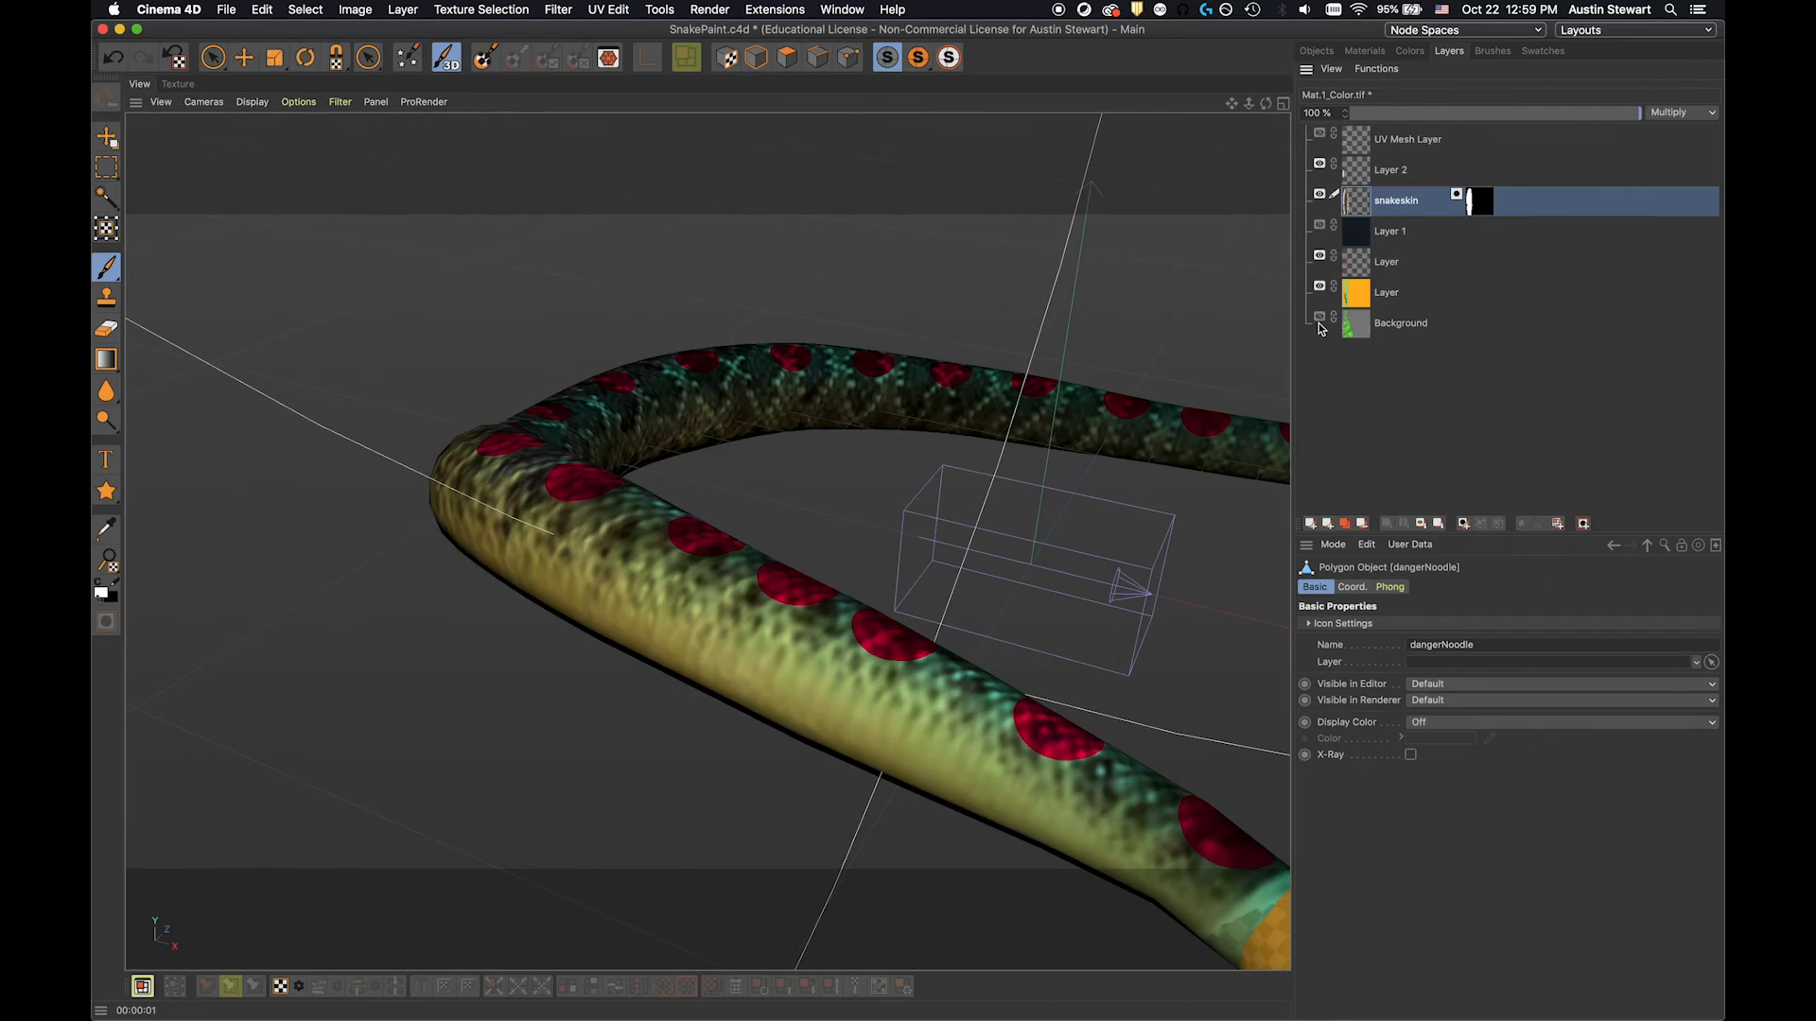
left_click(1320, 316)
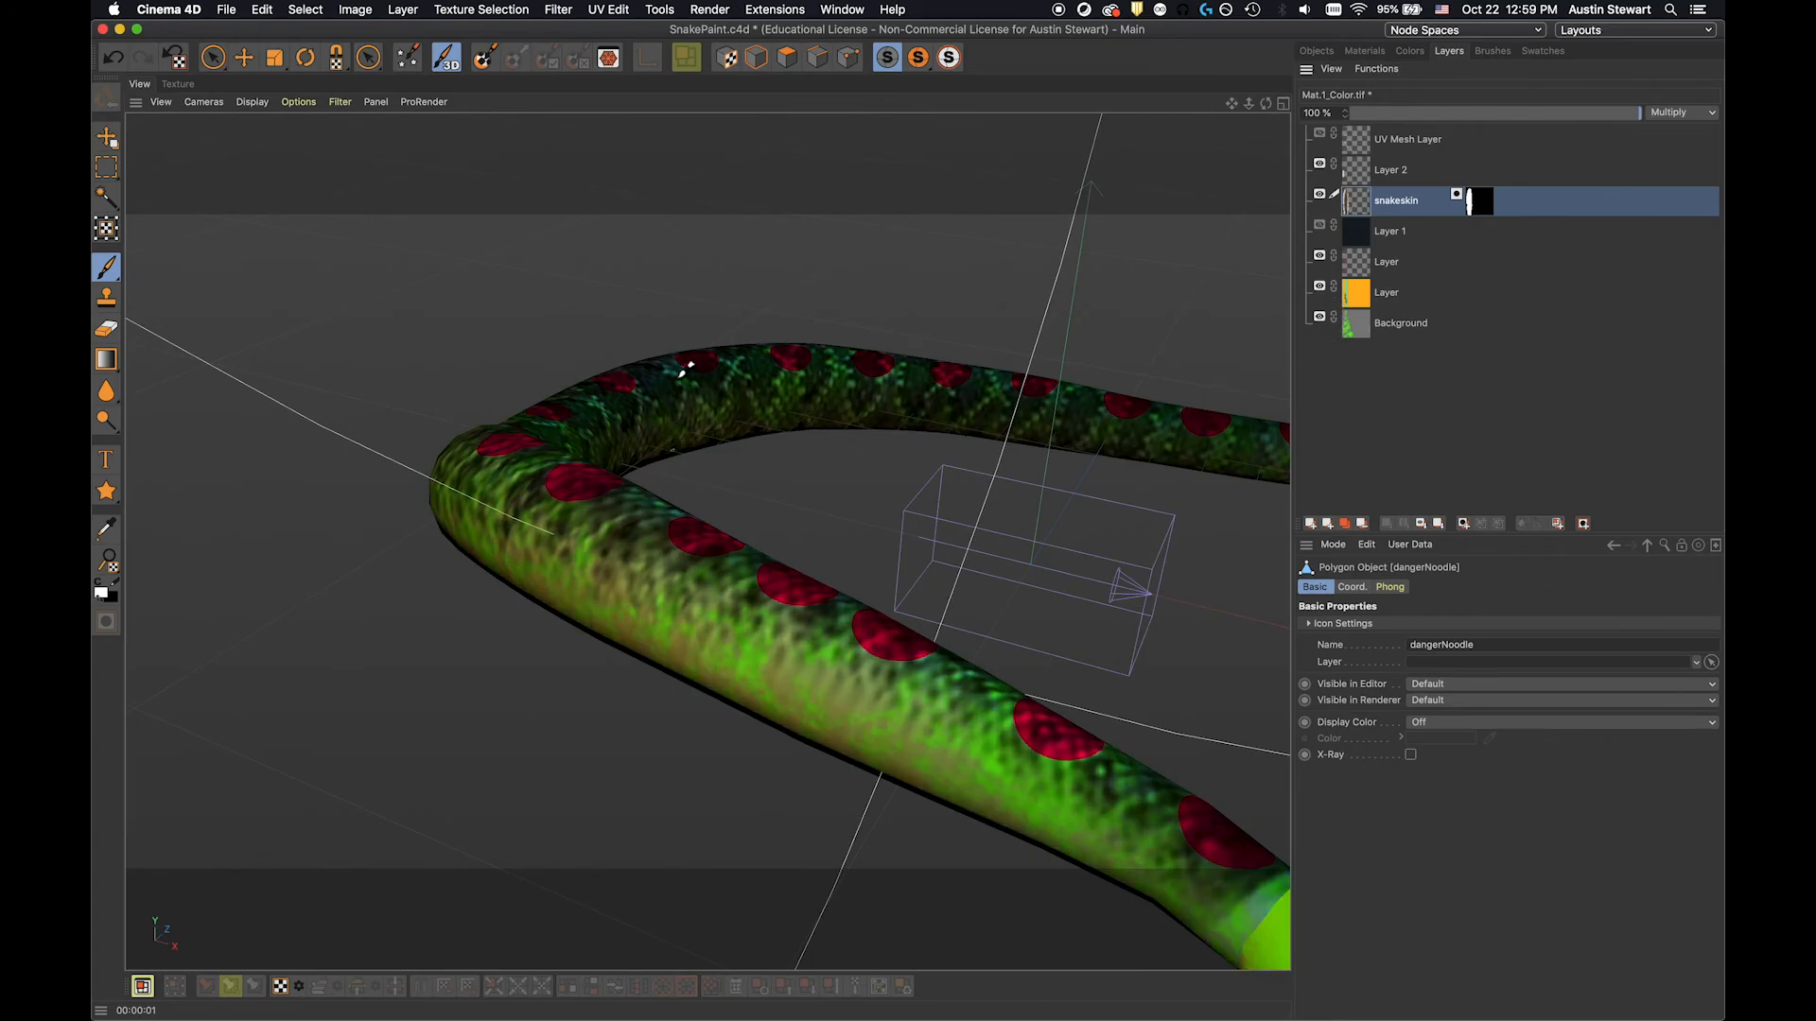
key("super+r")
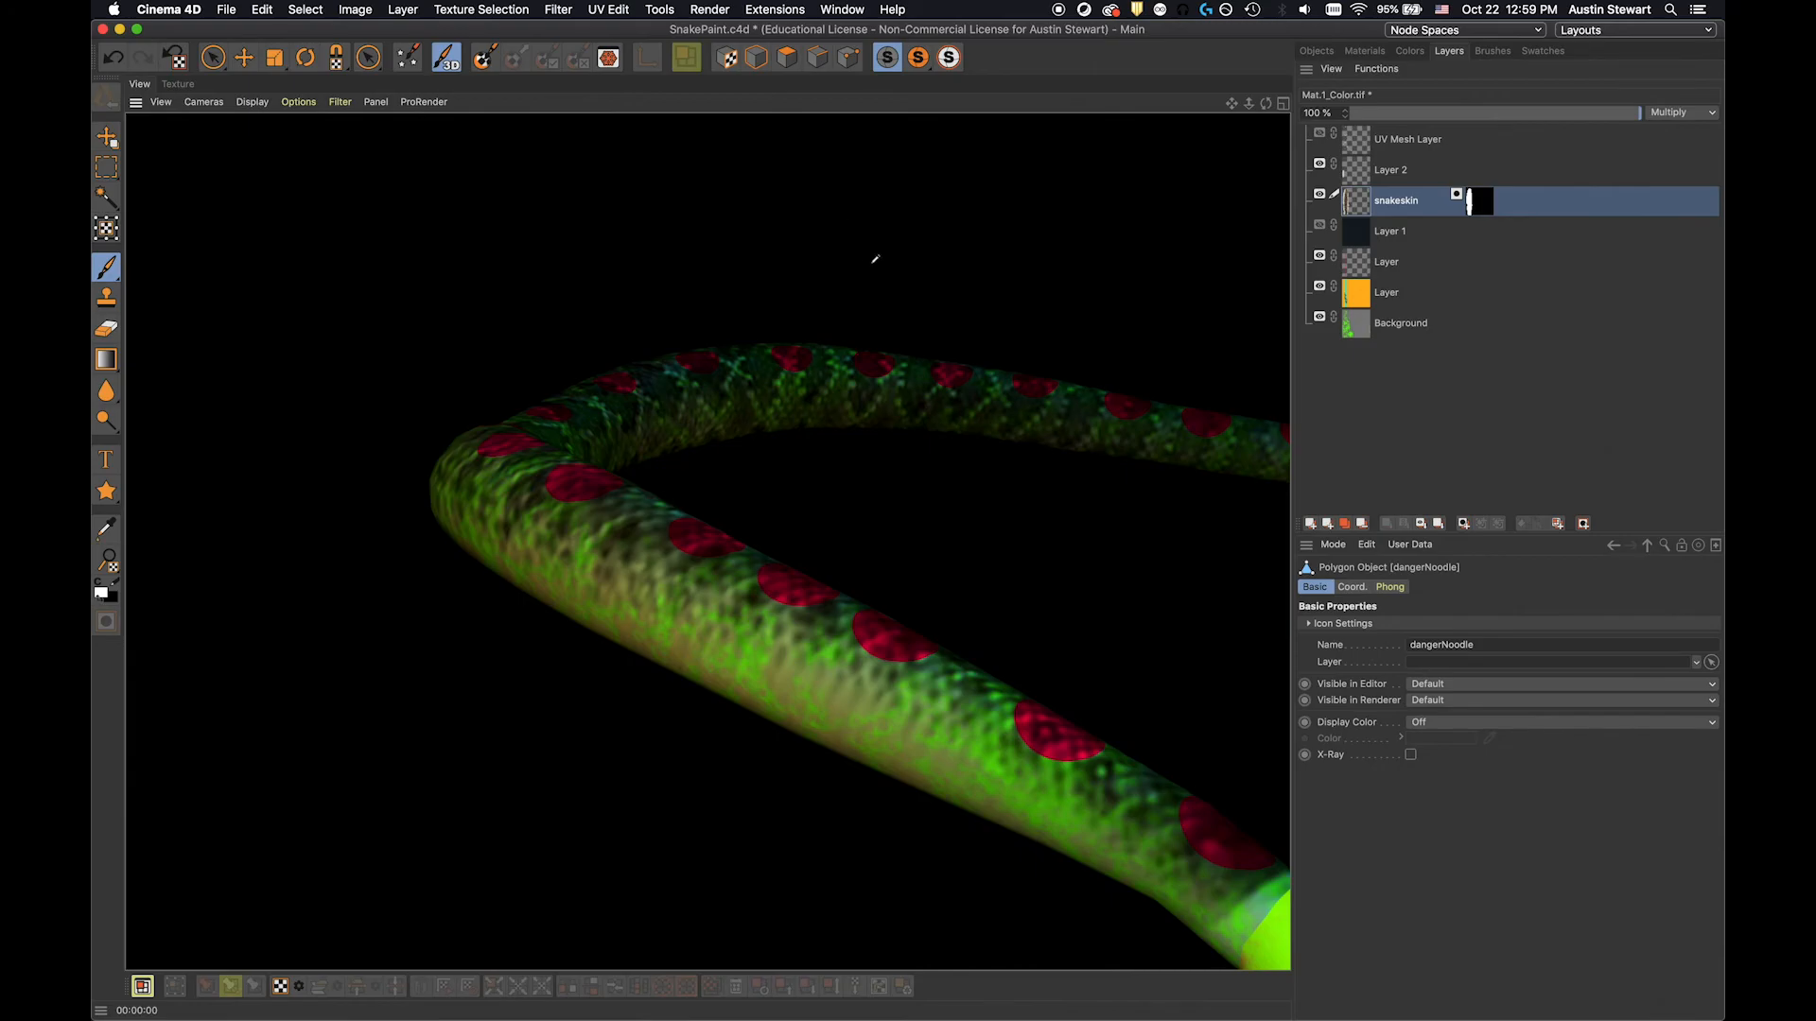
Step: Try the Add and Overlay blend modes on the snakeskin layer, rendering the viewport to judge Overlay
left_click(1693, 113)
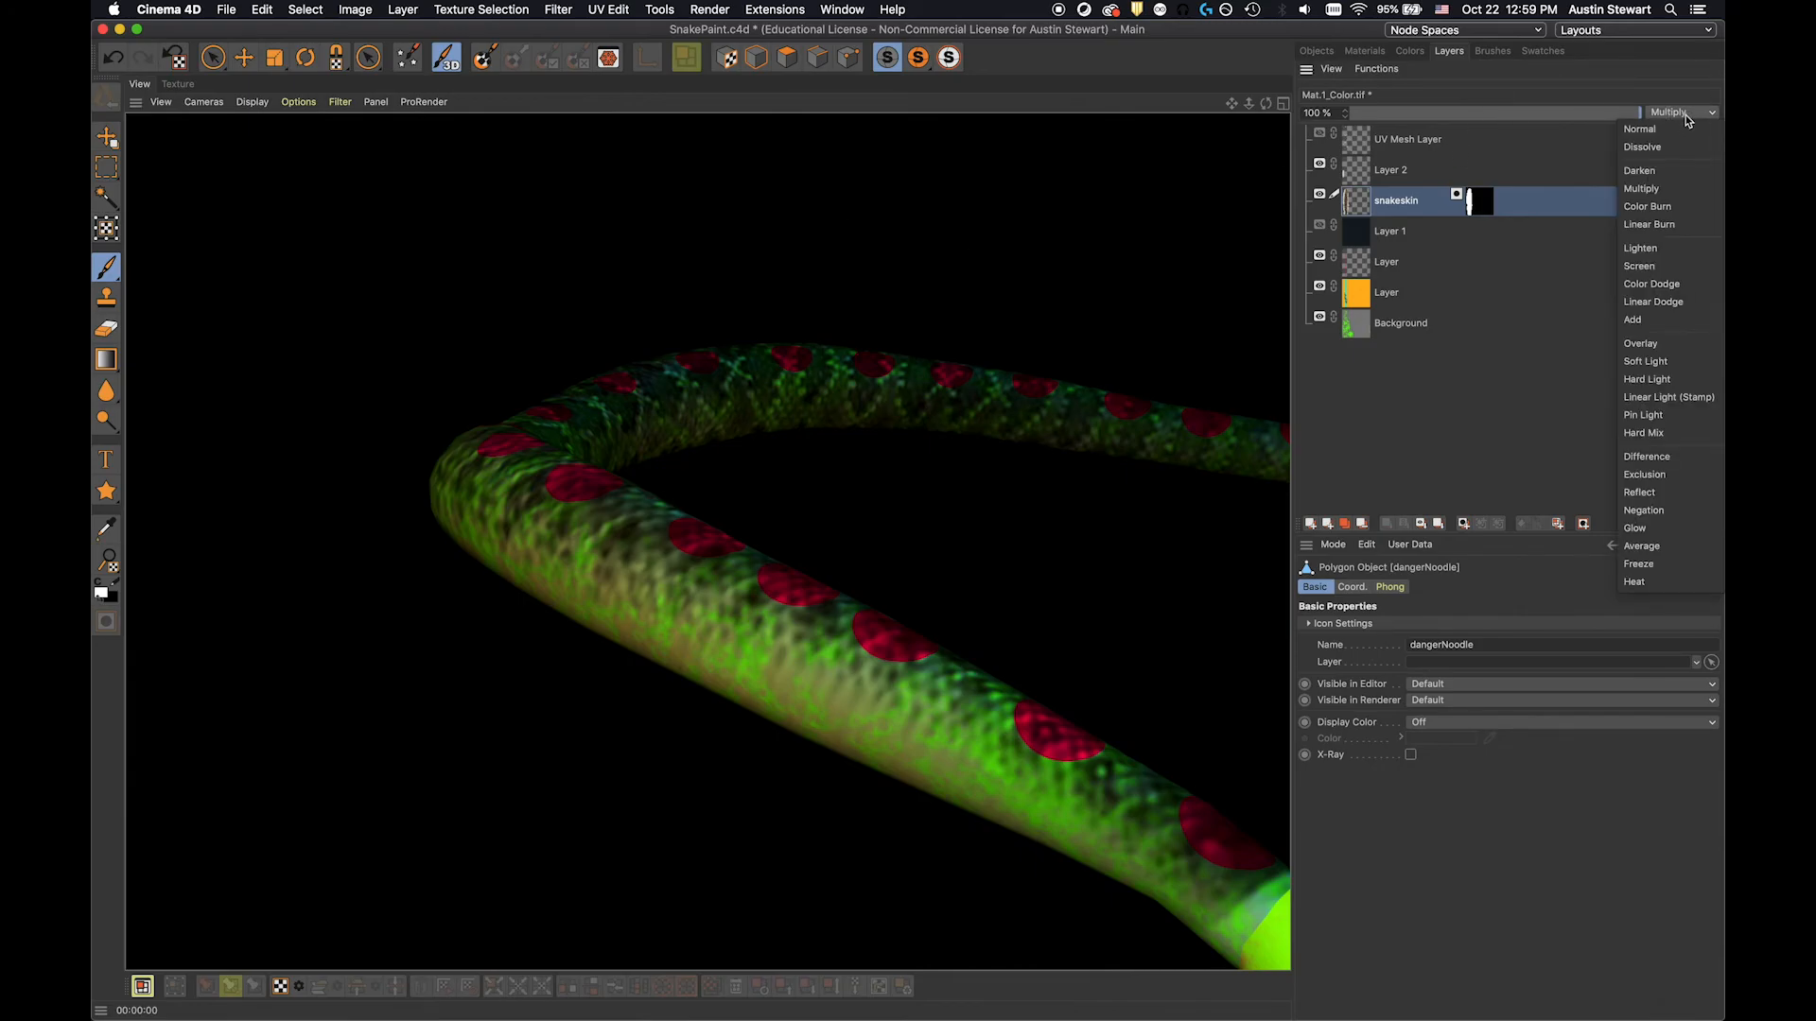
left_click(1672, 322)
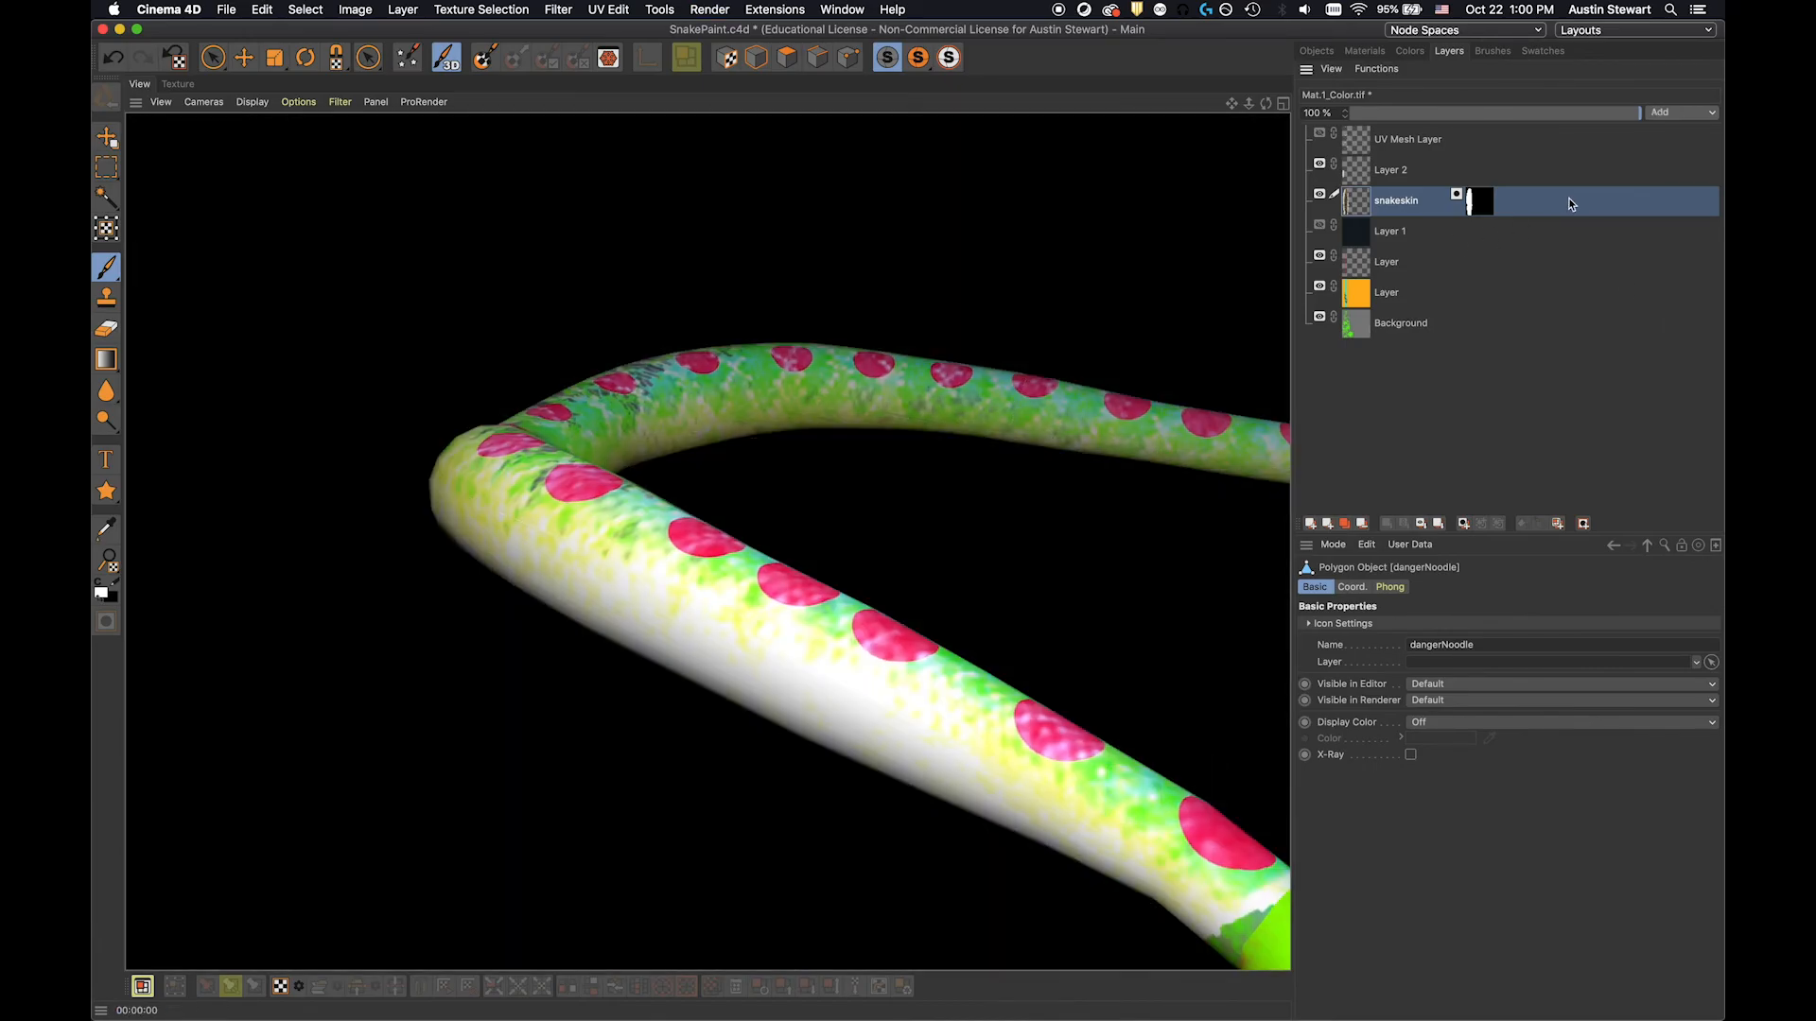
left_click(1669, 113)
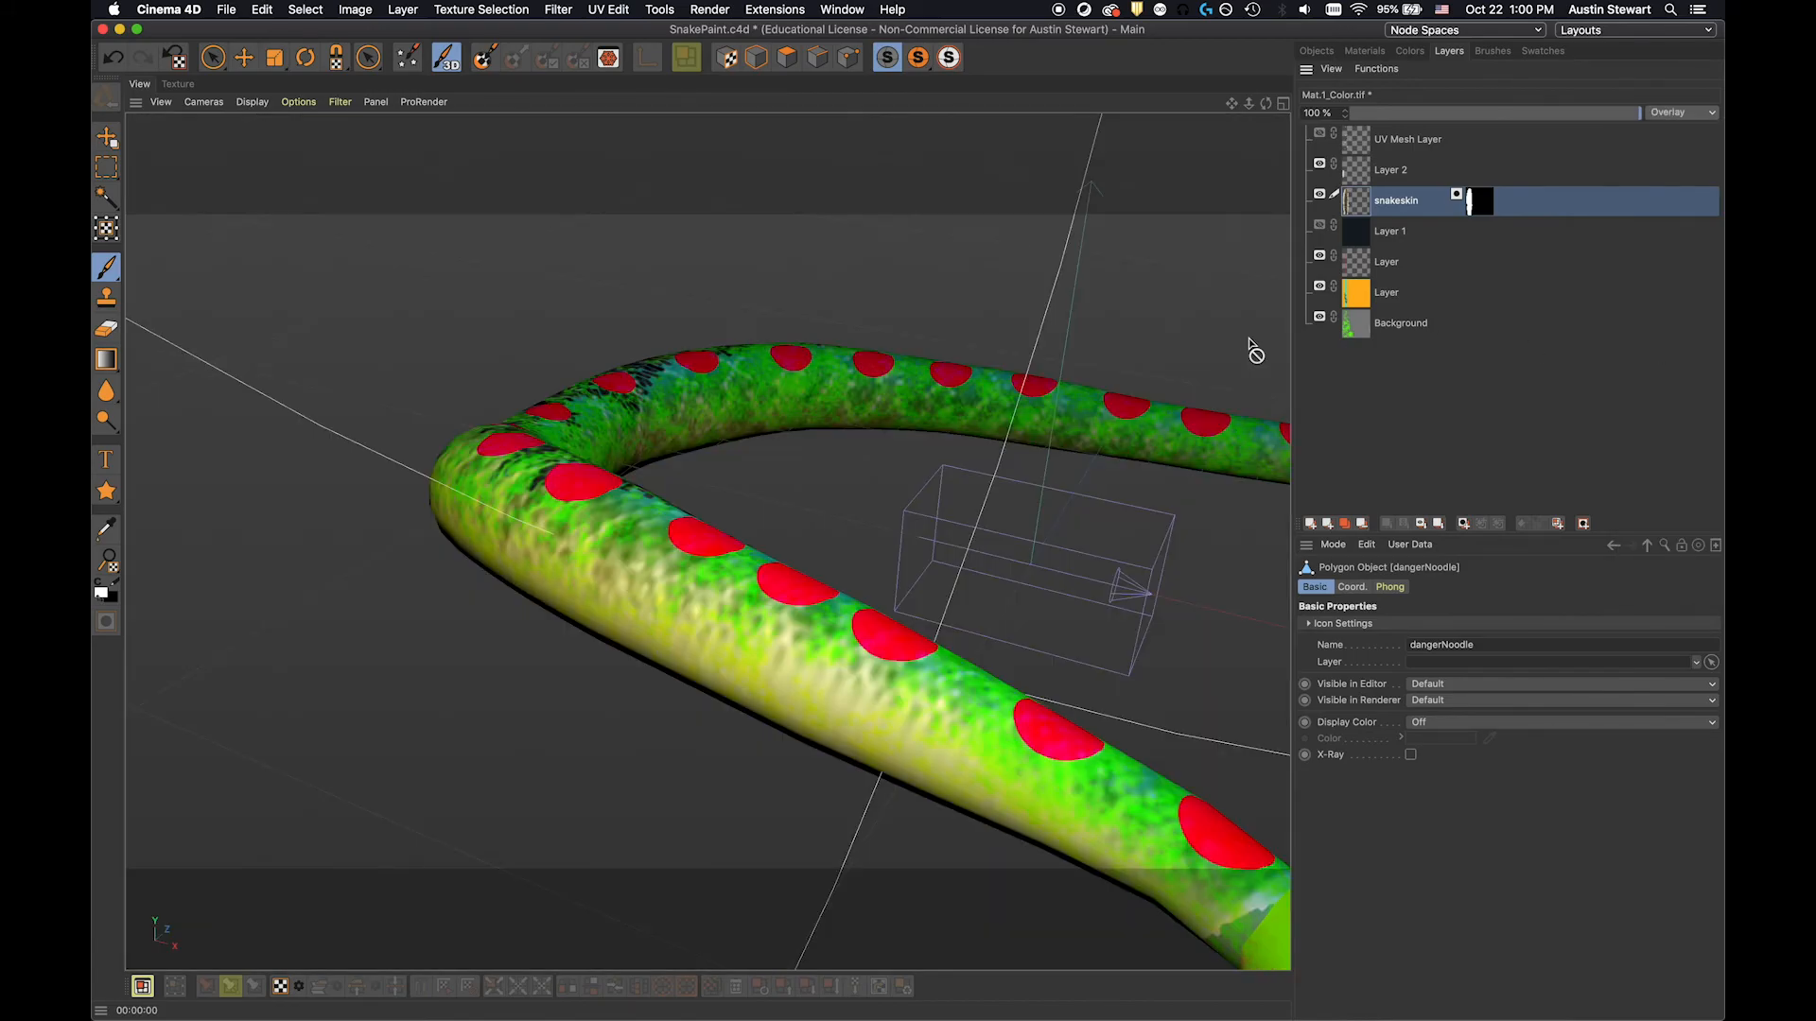
key("ctrl+r")
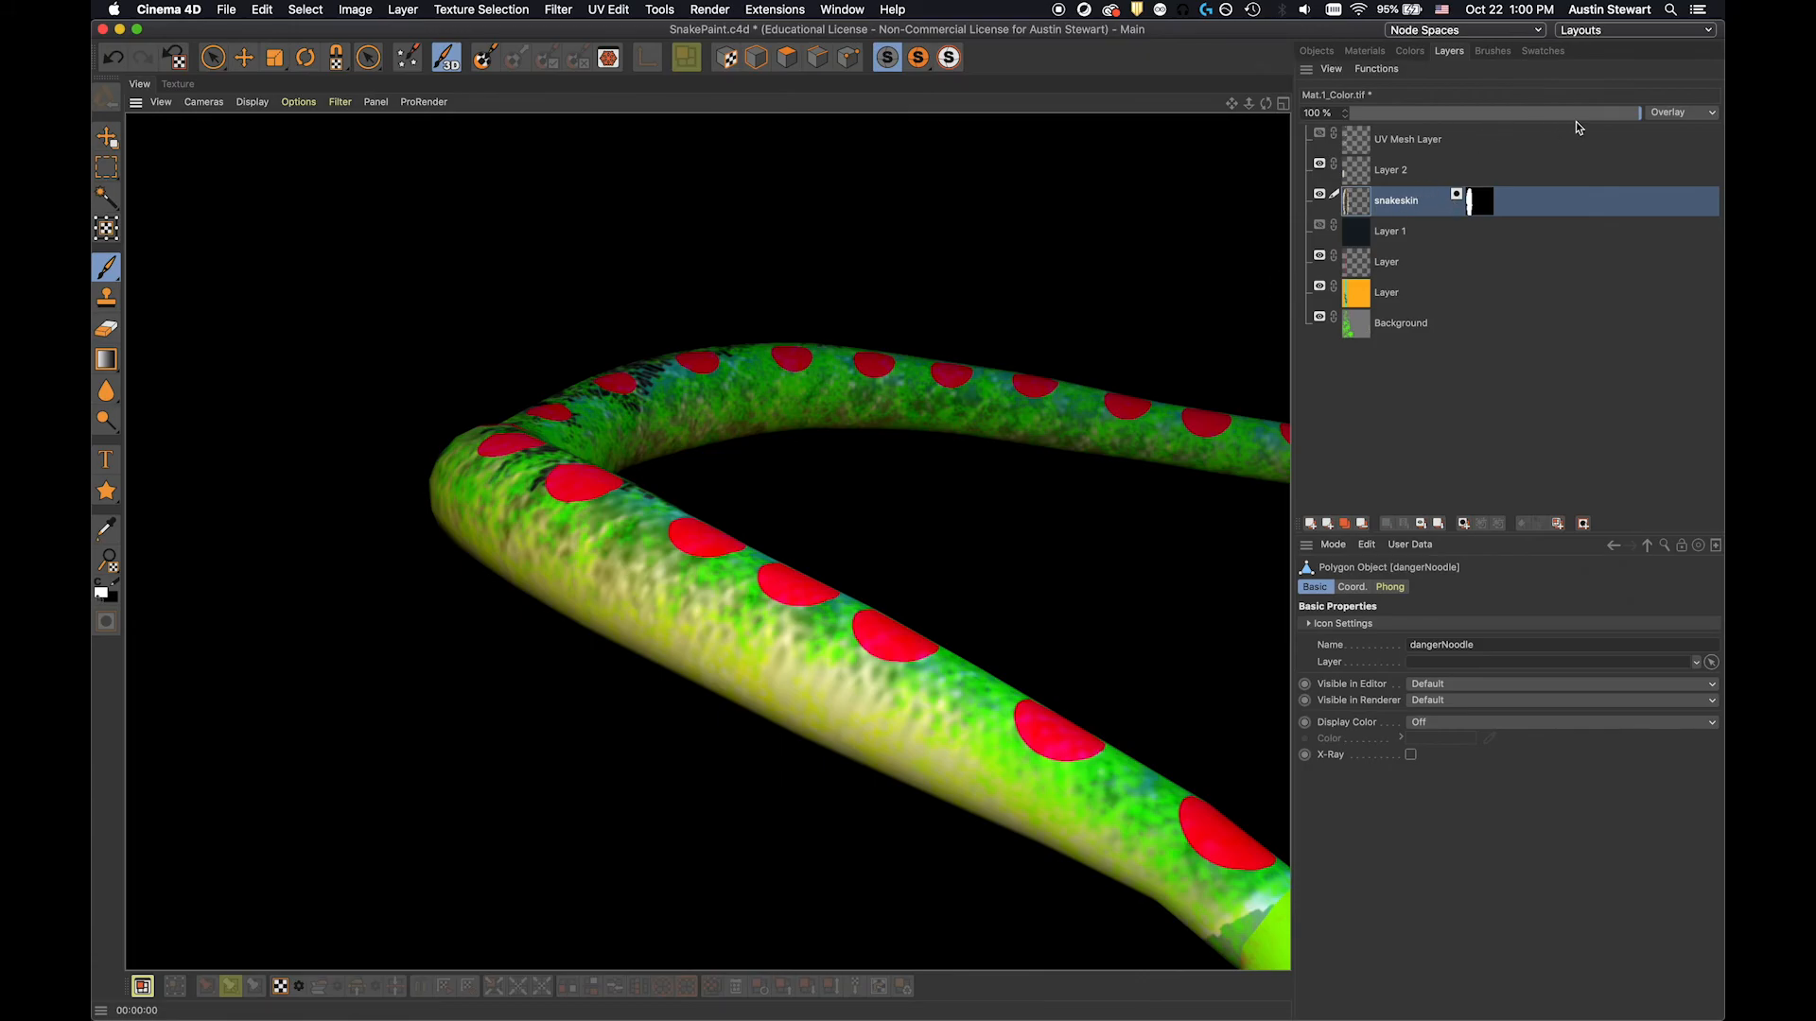
Step: Set the snakeskin layer's blend mode to Pin Light and render the viewport to check the result
left_click(1686, 114)
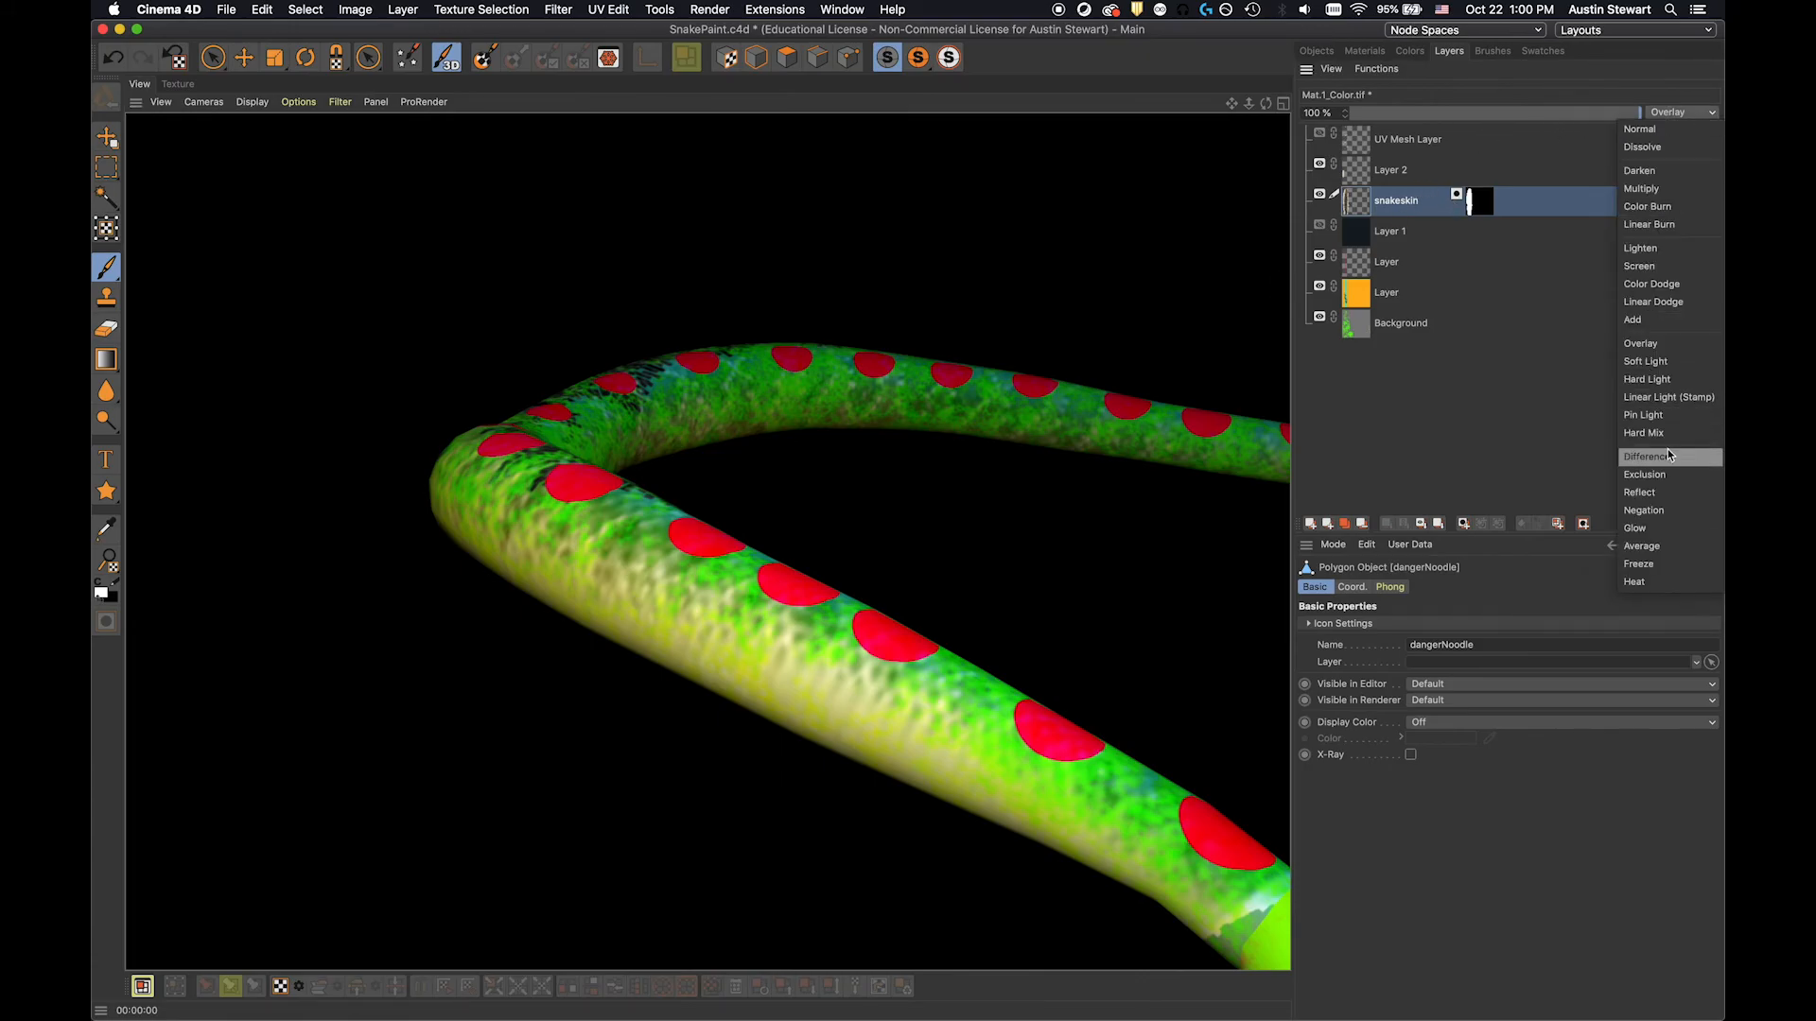
left_click(1657, 420)
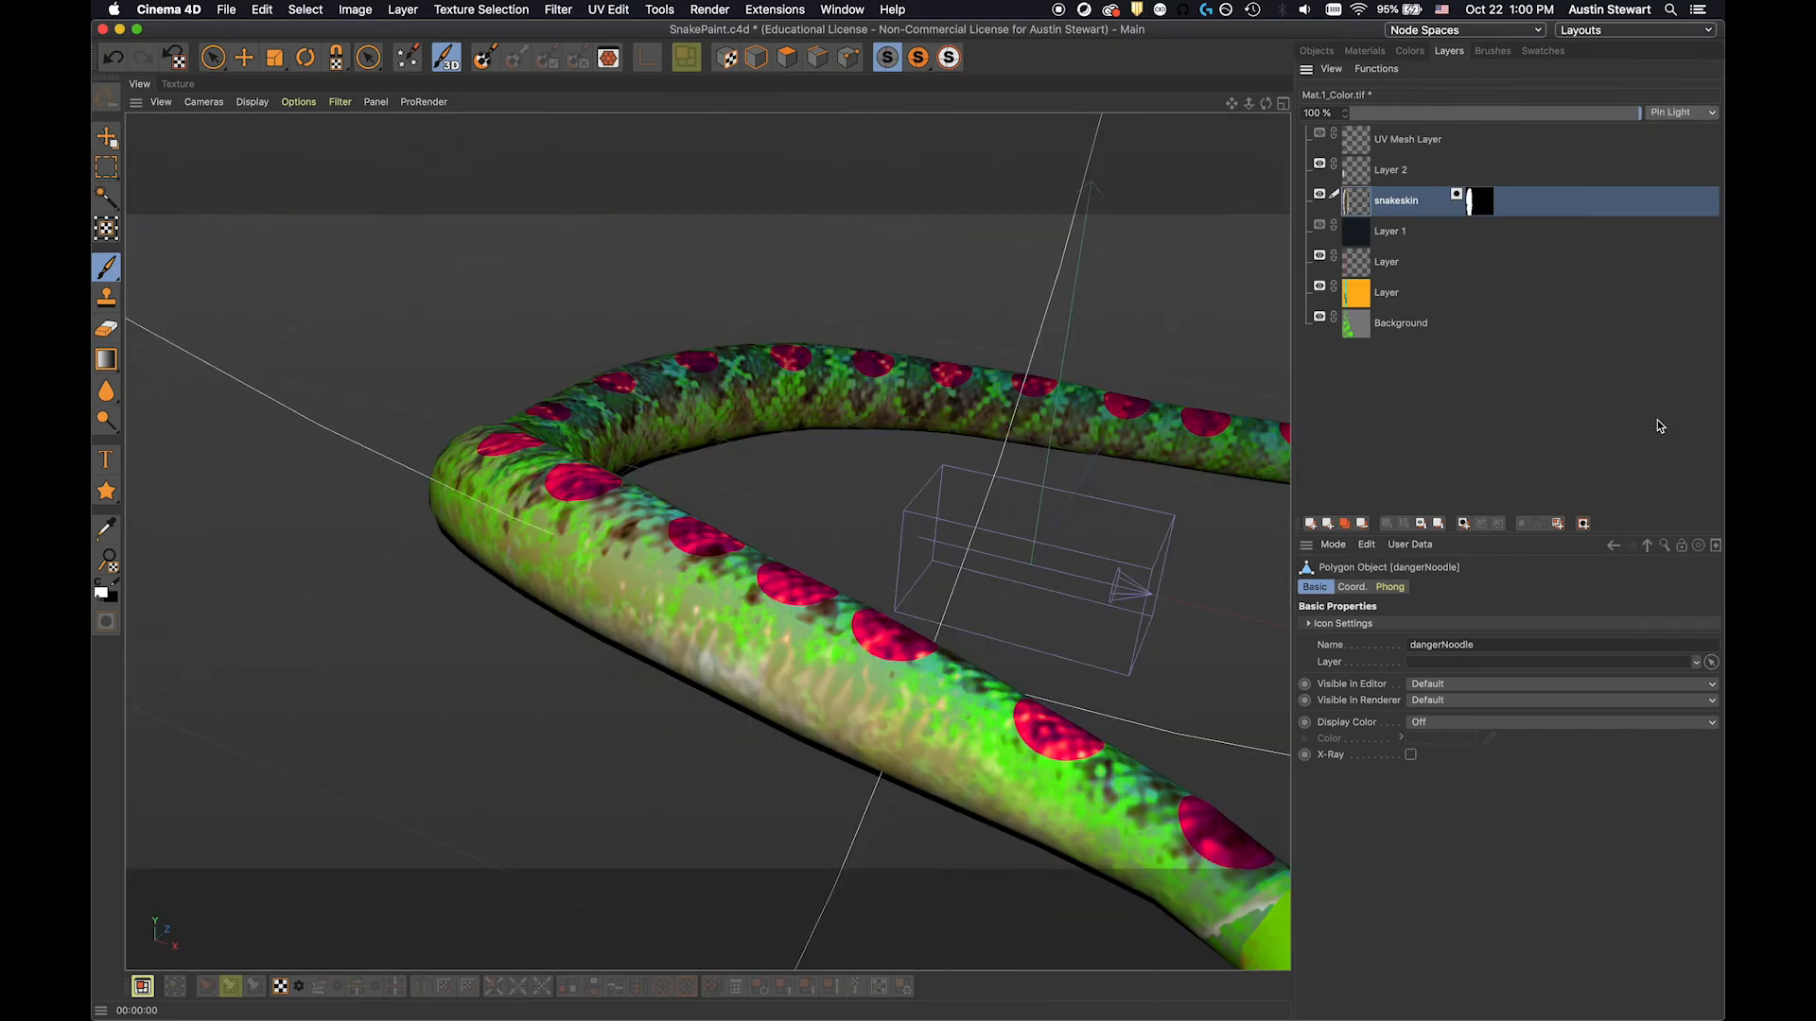
key("super+r")
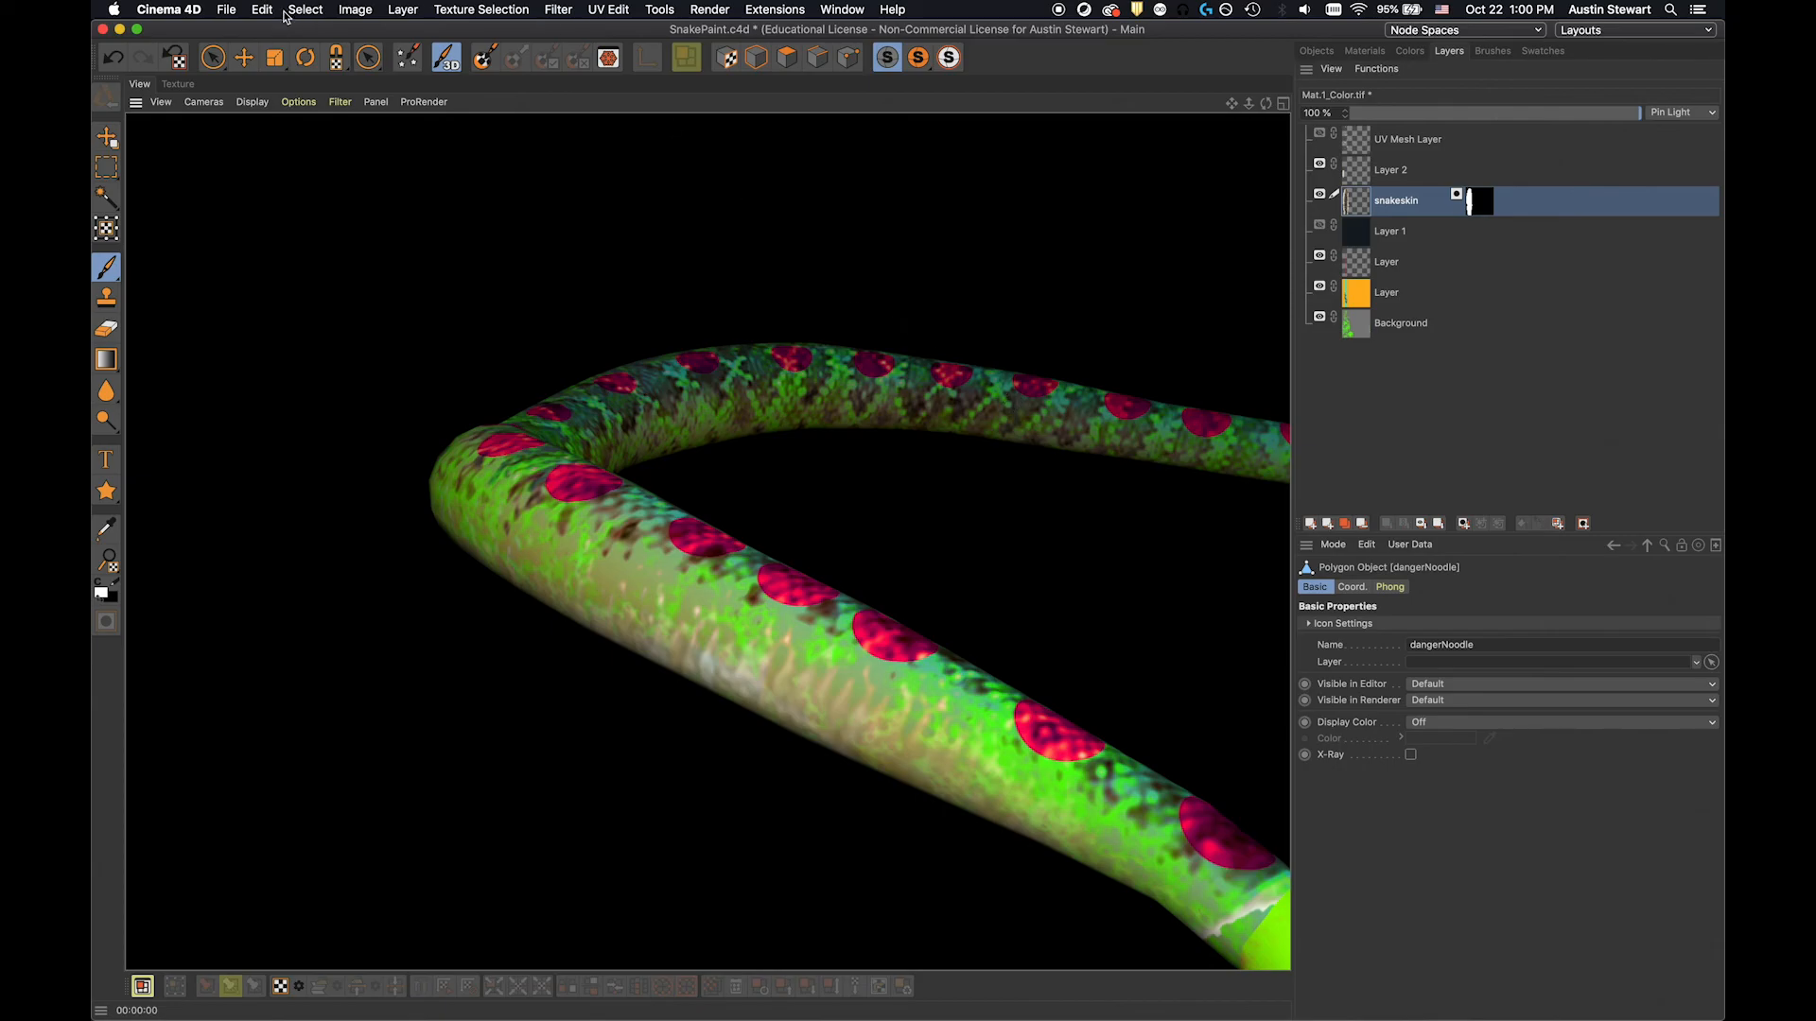
Step: Save the SnakePaint.c4d project and bring up the file commands for the texture
left_click(227, 13)
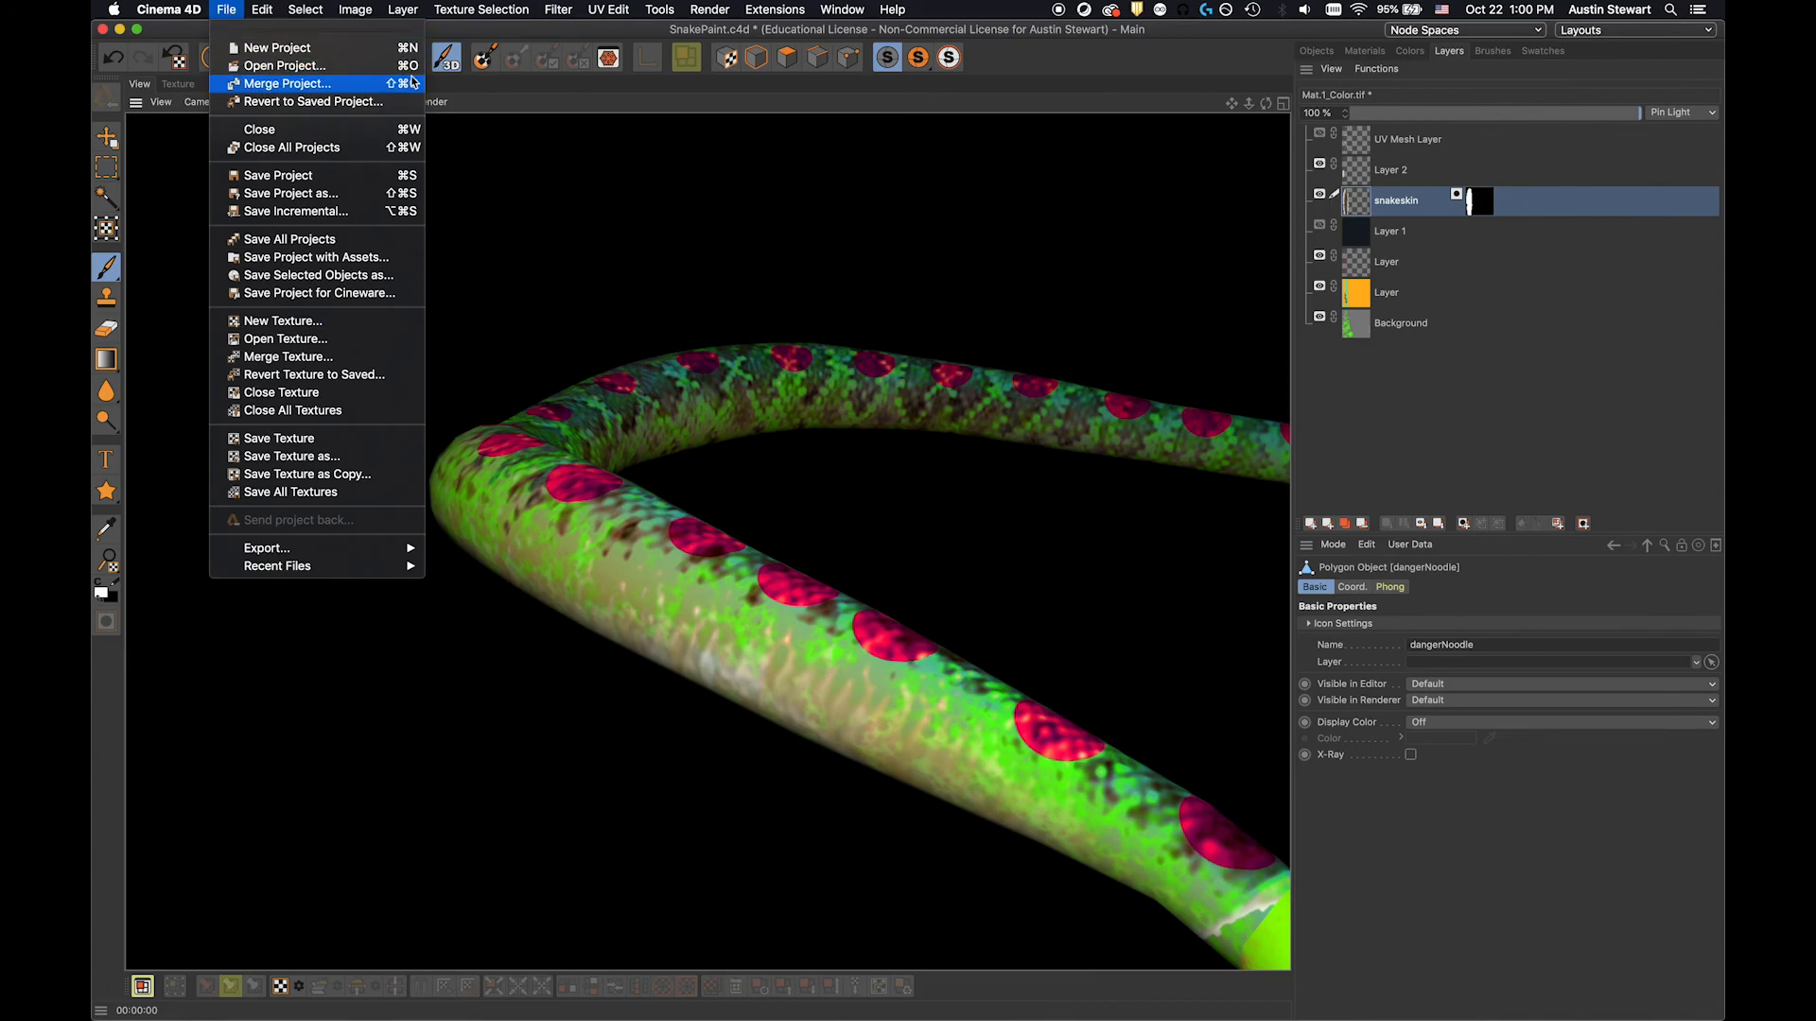
mouse_move(310, 30)
mouse_move(231, 12)
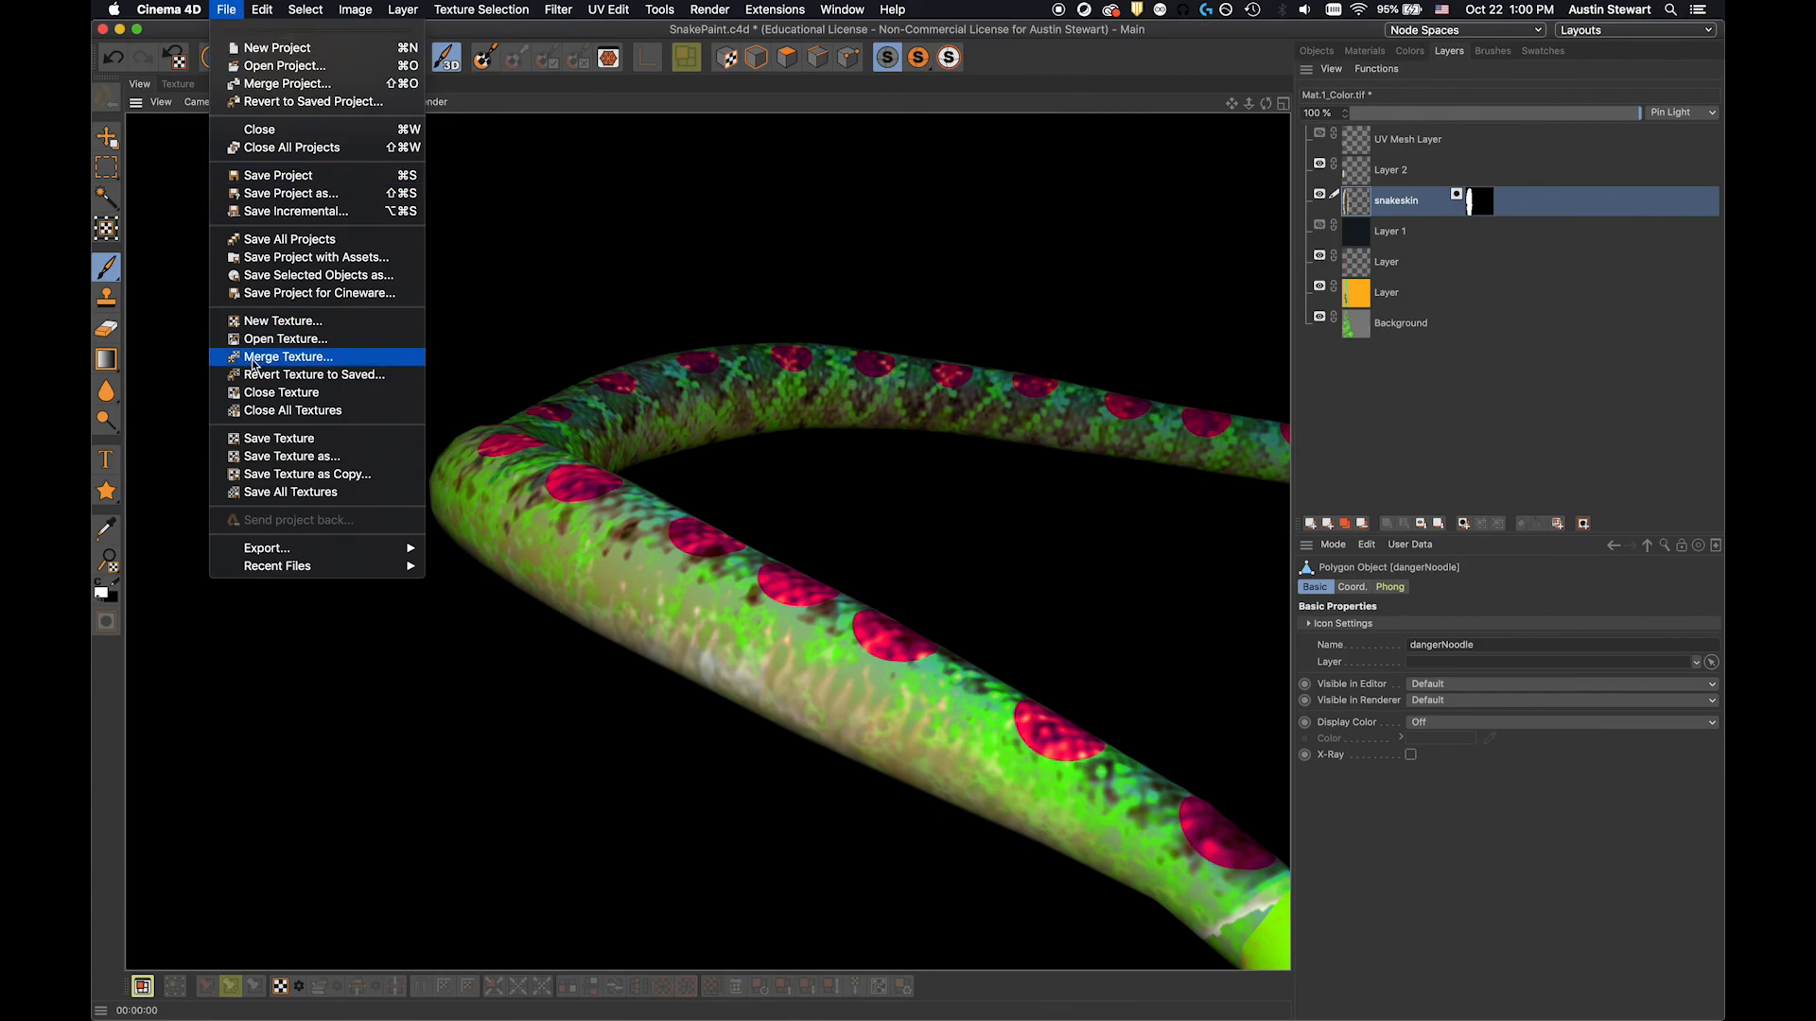